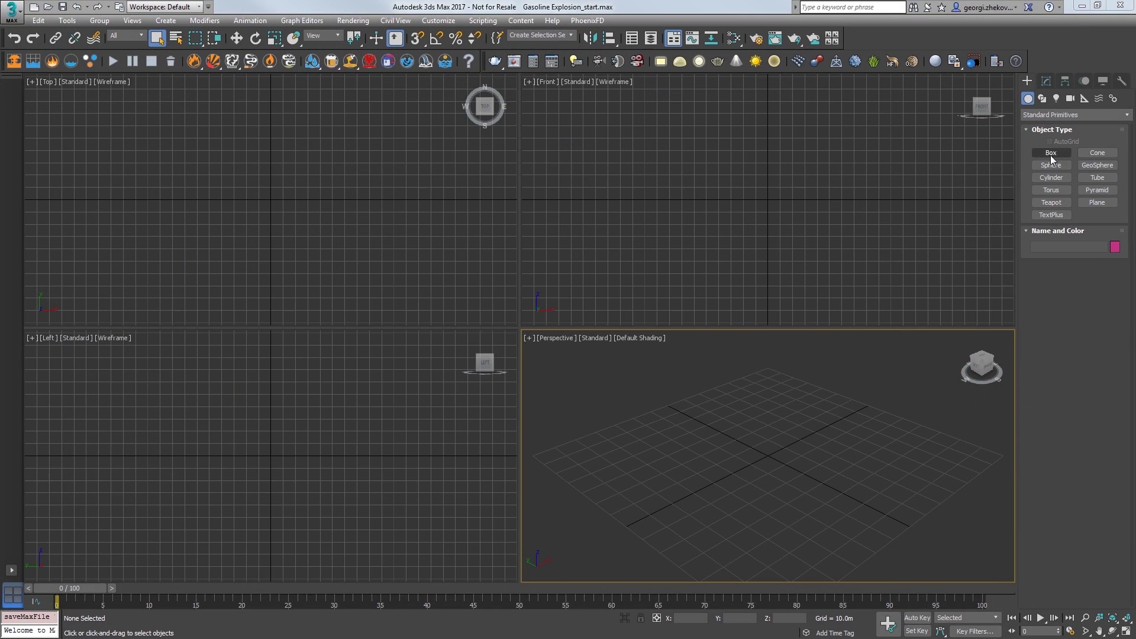
# Create a sphere at the scene centre with a radius of 24
pyautogui.click(1052, 165)
pyautogui.moveTo(765, 452); pyautogui.dragTo(813, 467)
pyautogui.doubleClick(1085, 329)
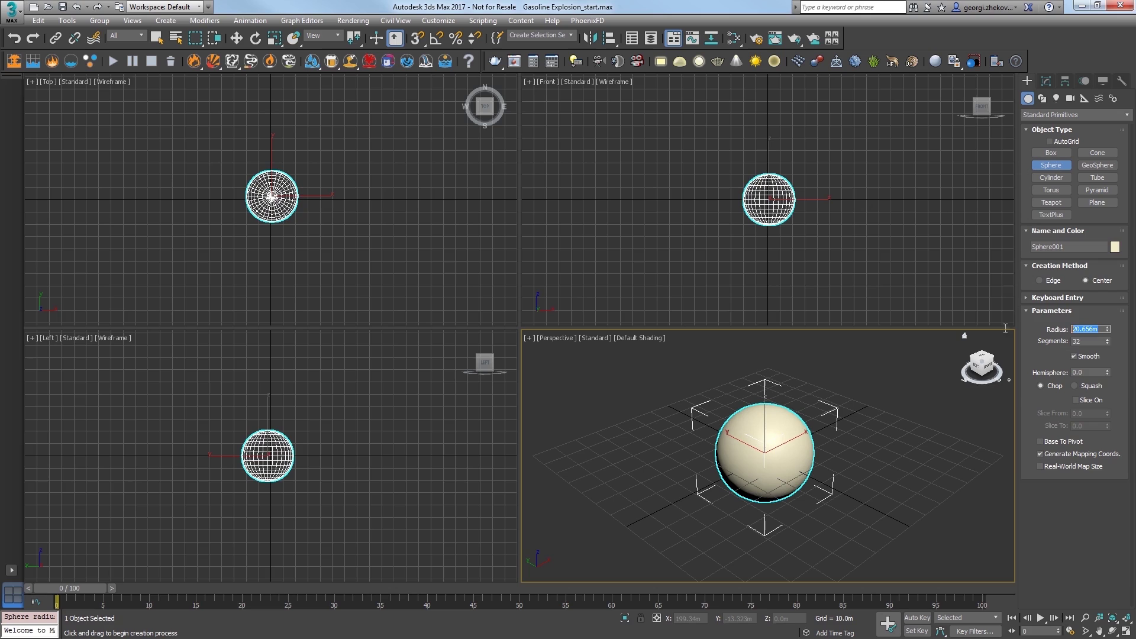
pyautogui.write('24')
pyautogui.press('Return')
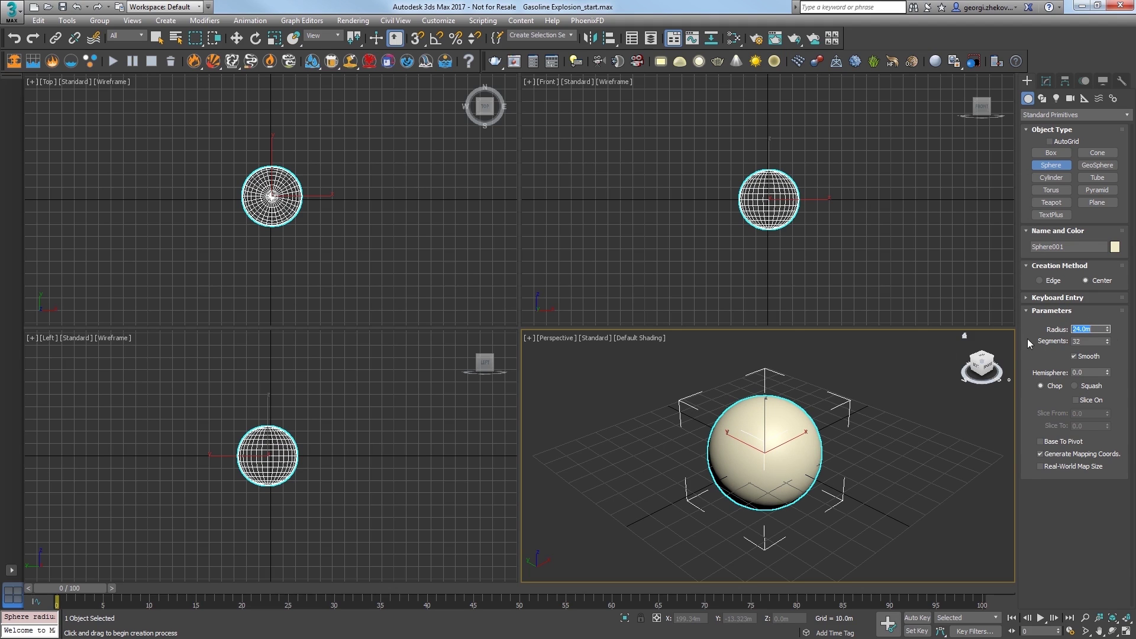
# Confirm the units: system unit 1 = 100 Centimeters, display in Meters
pyautogui.click(439, 20)
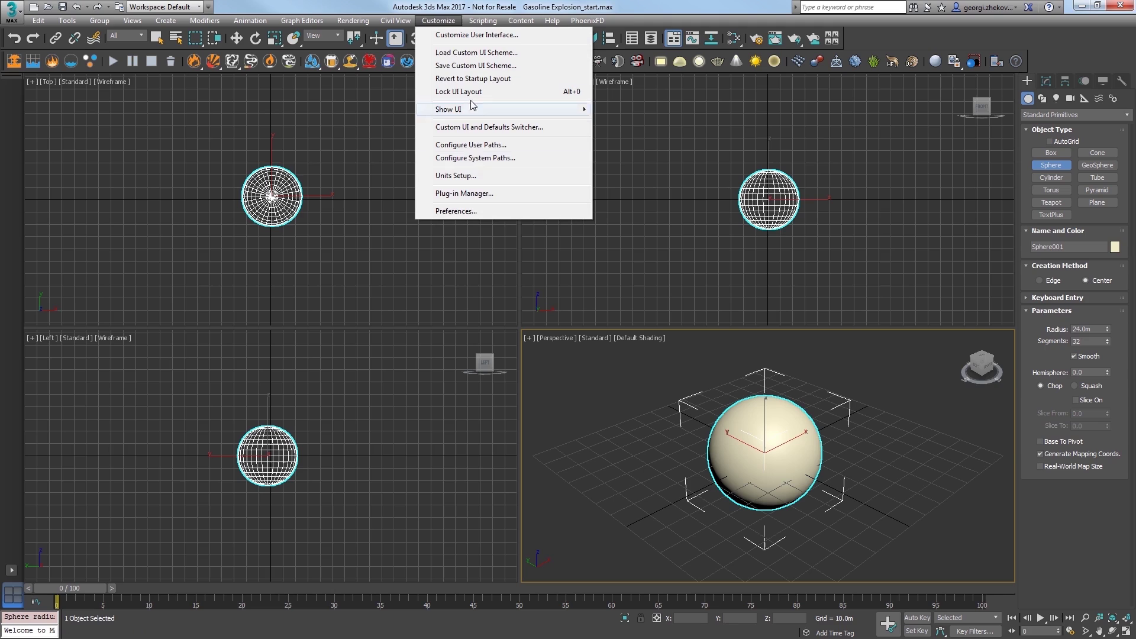
pyautogui.click(467, 175)
pyautogui.moveTo(536, 202); pyautogui.dragTo(560, 208)
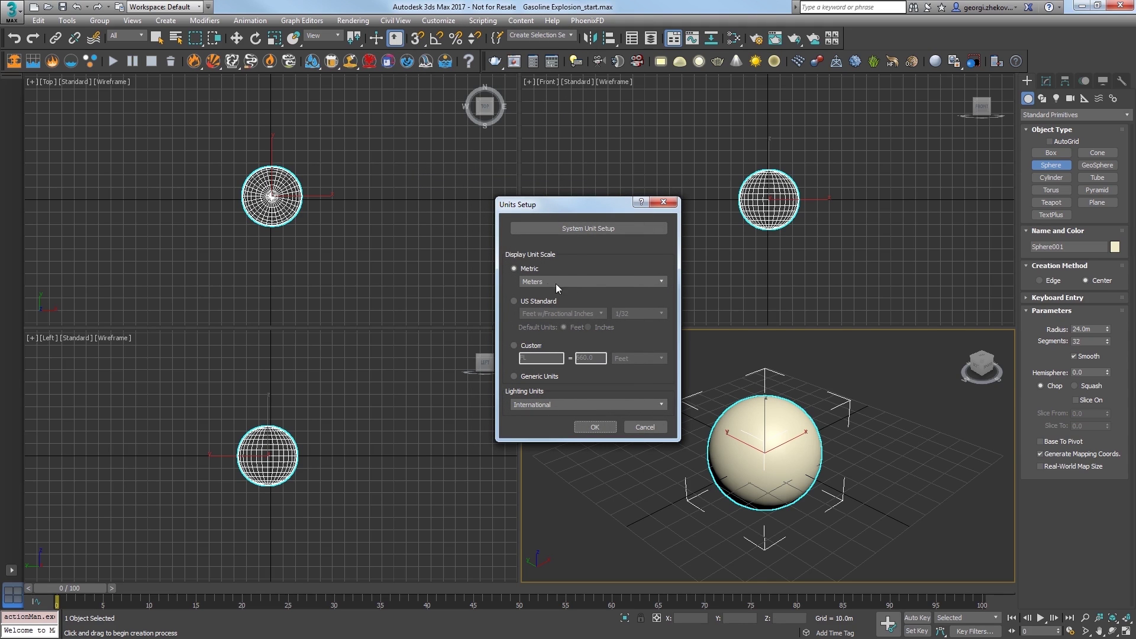
pyautogui.click(570, 231)
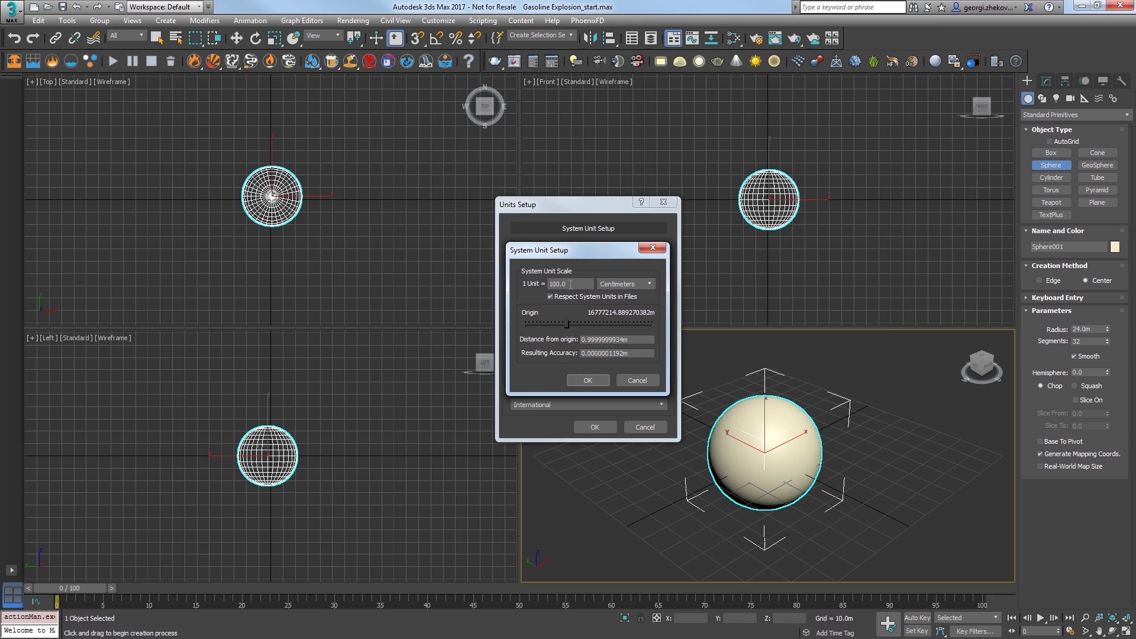
pyautogui.click(572, 381)
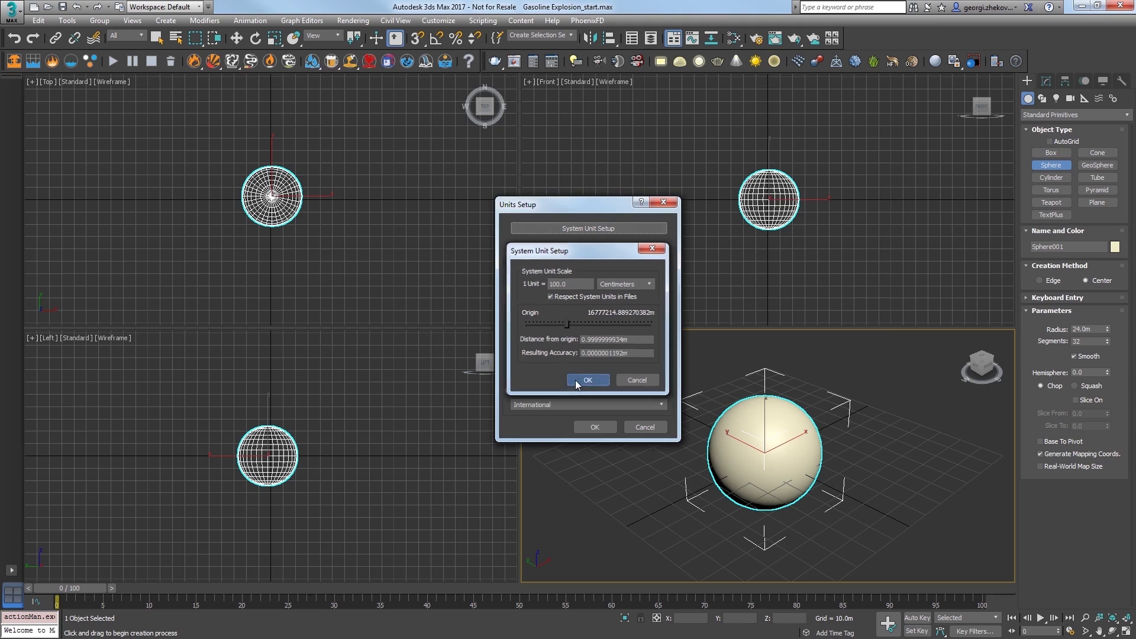
pyautogui.click(591, 427)
# Apply the PhoenixFD Explosion quick setup to the sphere
pyautogui.moveTo(628, 436); pyautogui.dragTo(619, 421, button='middle')
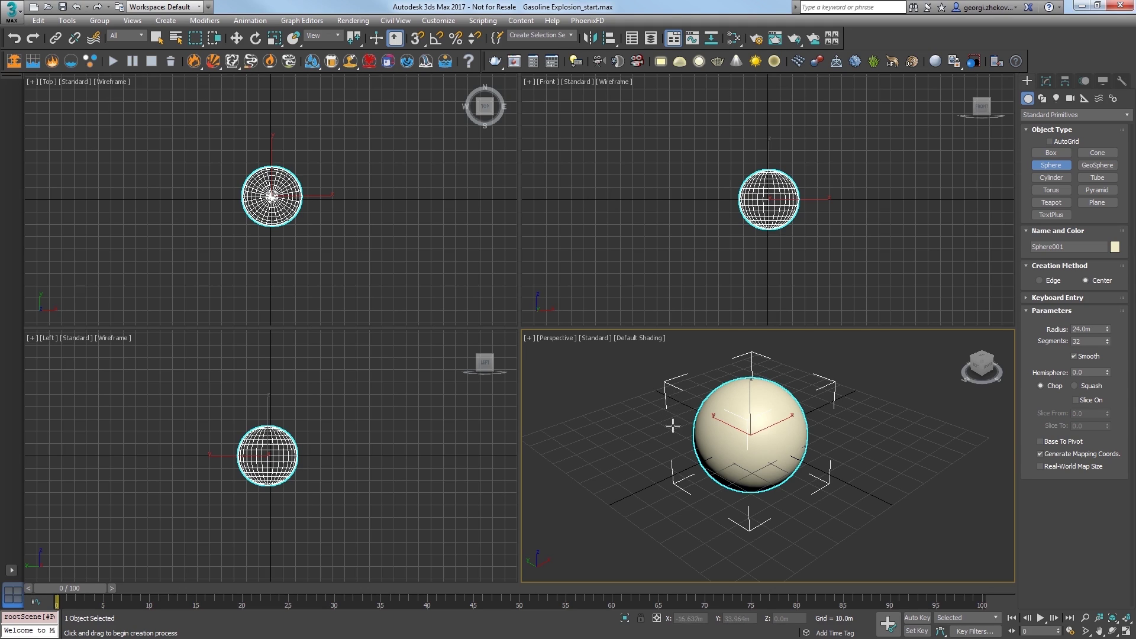
pyautogui.keyDown('alt'); pyautogui.moveTo(674, 443); pyautogui.dragTo(669, 456, button='middle'); pyautogui.keyUp('alt')
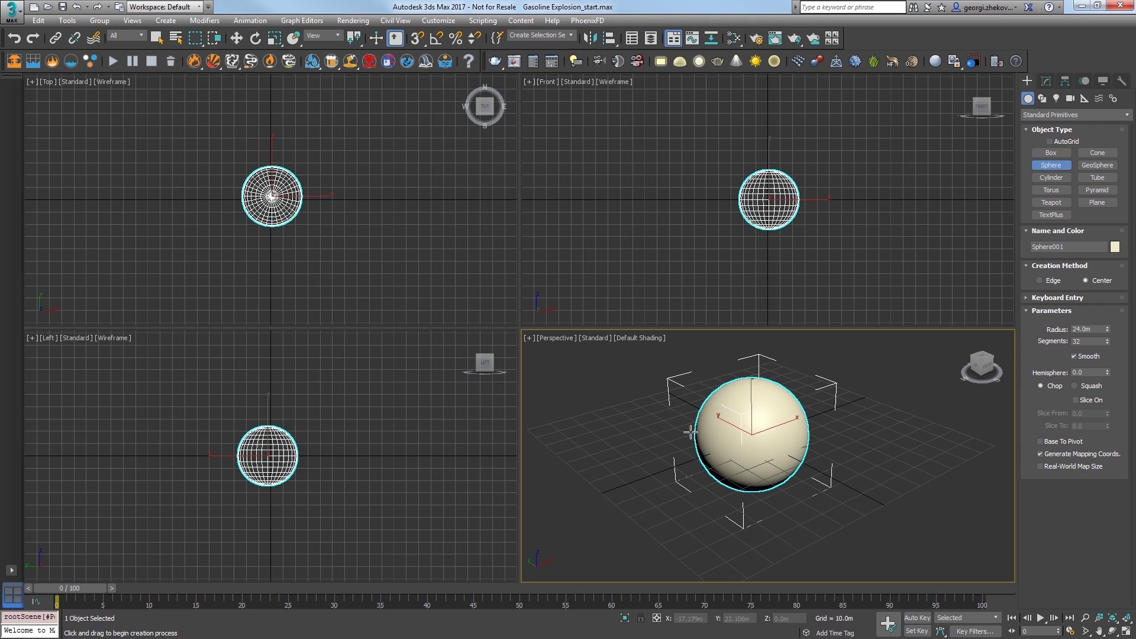
pyautogui.click(1046, 82)
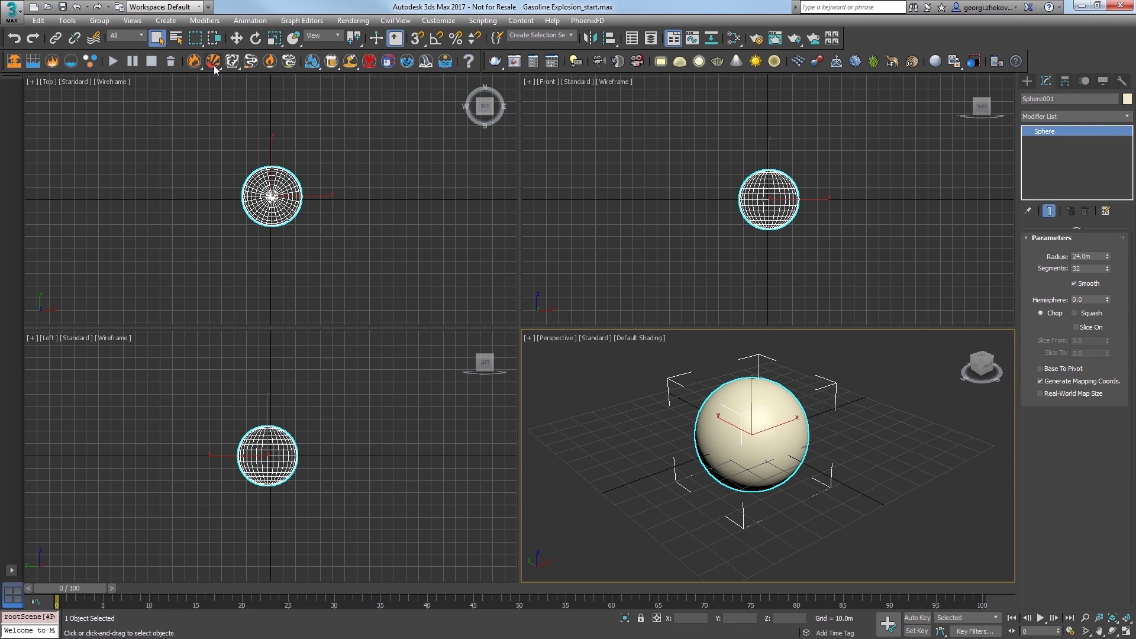
pyautogui.moveTo(214, 69); pyautogui.dragTo(217, 104)
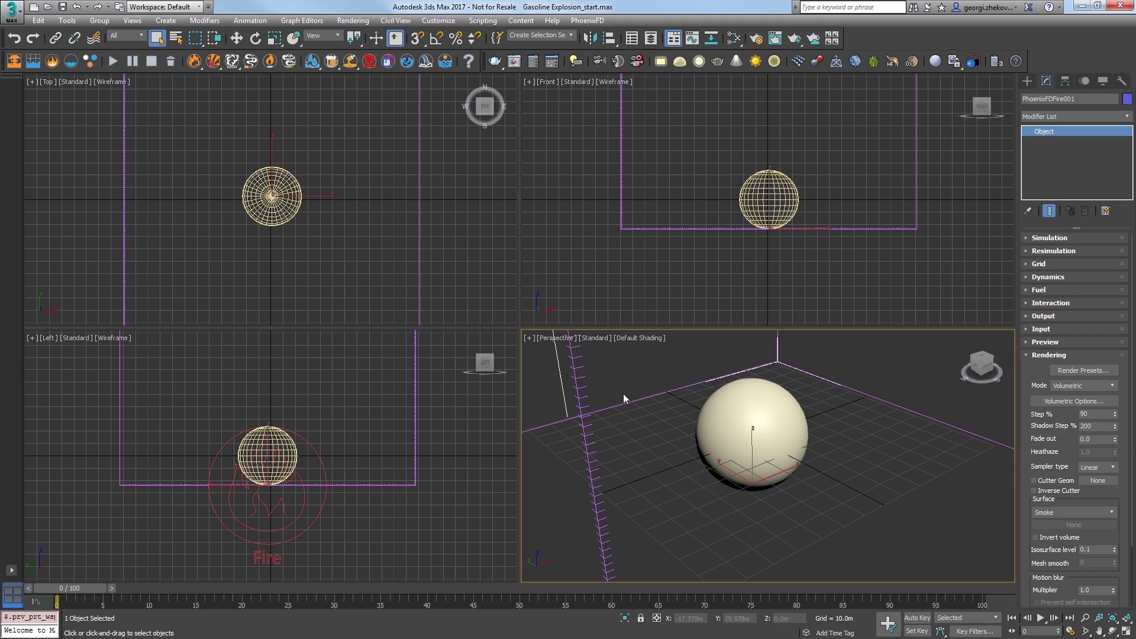
# Zoom out to frame the whole simulator box and start the explosion simulation
pyautogui.scroll(-6, 674, 411)
pyautogui.scroll(-4, 662, 406)
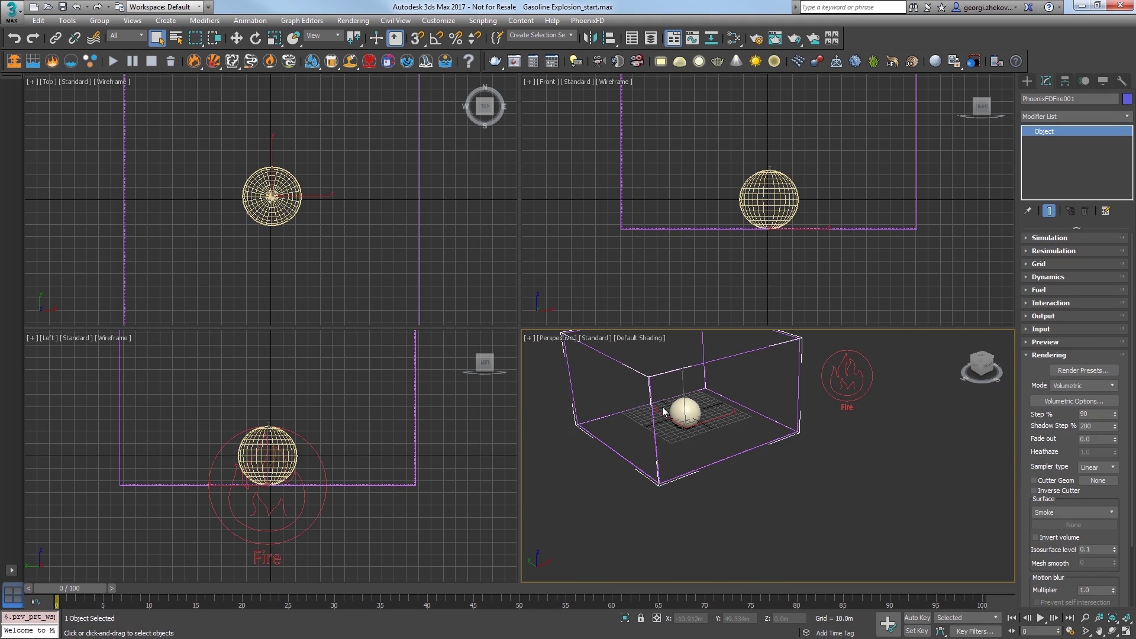
pyautogui.moveTo(679, 422); pyautogui.dragTo(713, 483, button='middle')
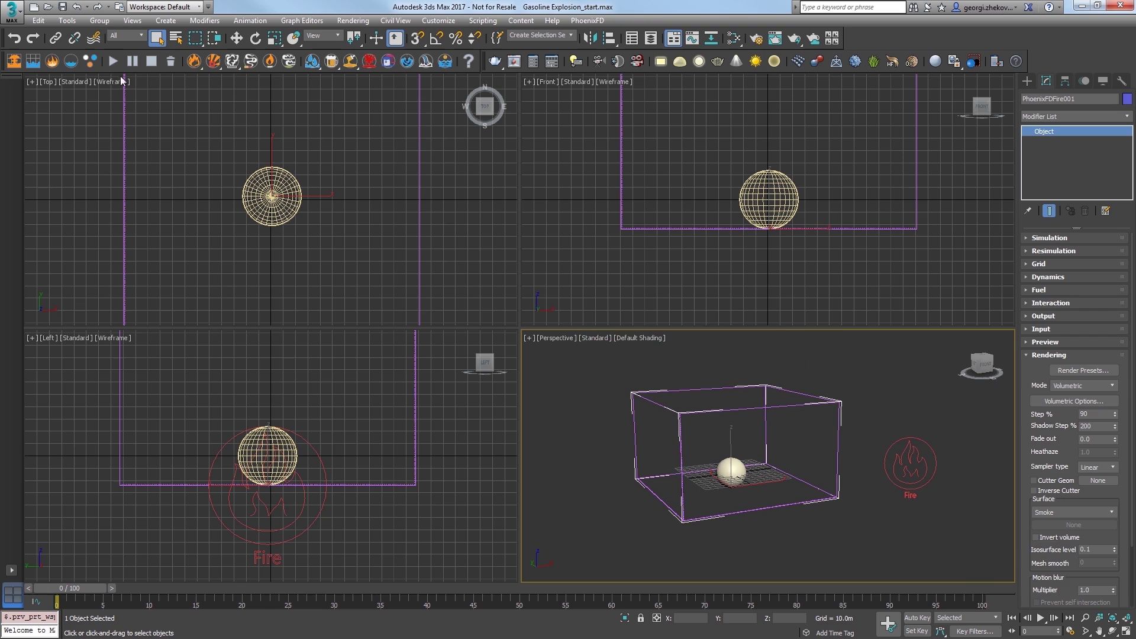
pyautogui.click(119, 63)
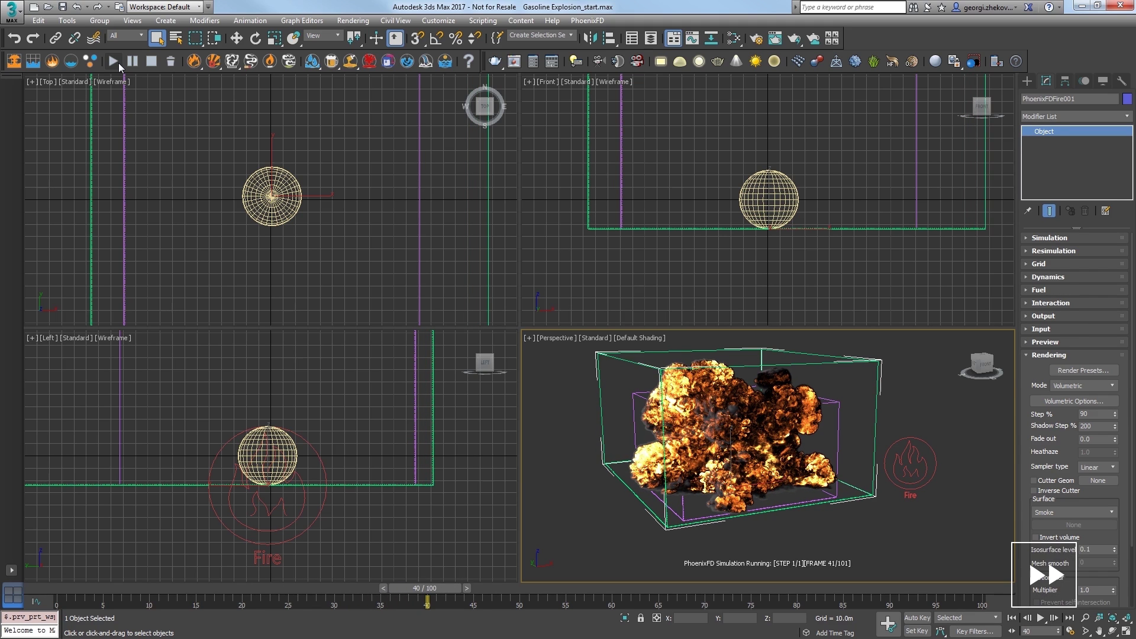
# Stop the simulation at frame 43 and maximize the Perspective view to inspect the fireball
pyautogui.click(149, 61)
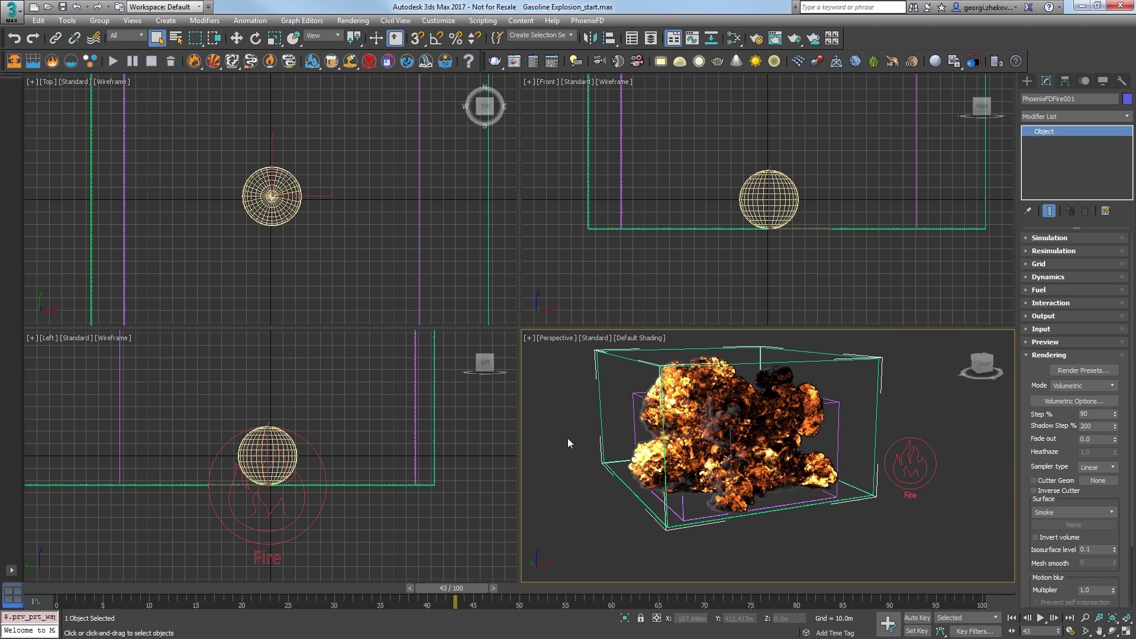
pyautogui.hotkey('alt', 'w')
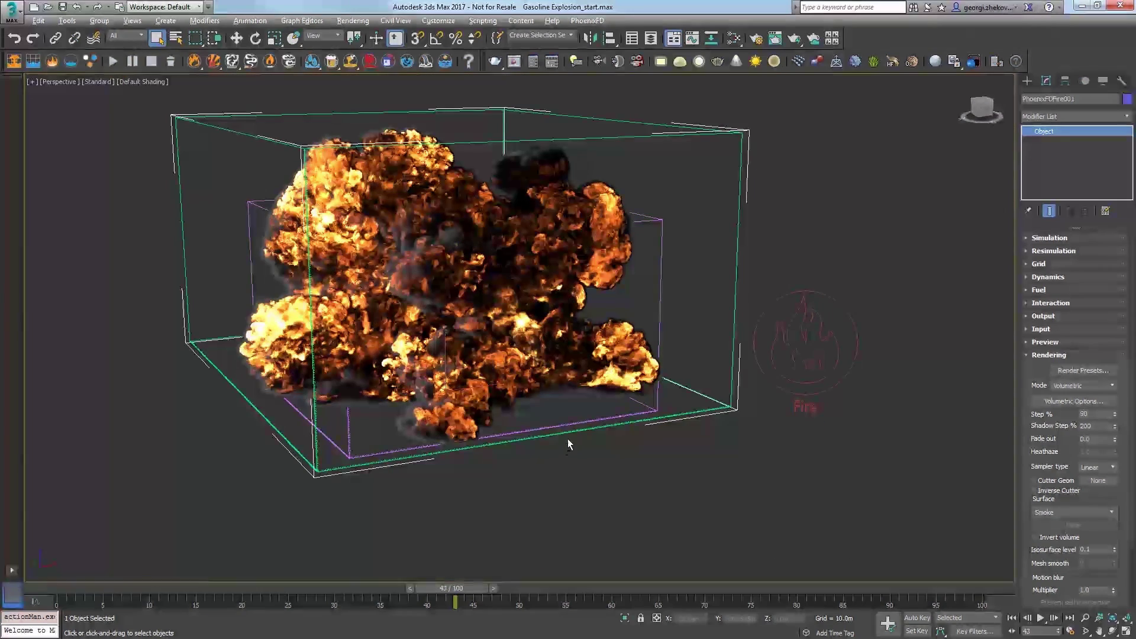
pyautogui.keyDown('alt'); pyautogui.moveTo(546, 458); pyautogui.dragTo(655, 473, button='middle'); pyautogui.keyUp('alt')
pyautogui.scroll(-4, 656, 485)
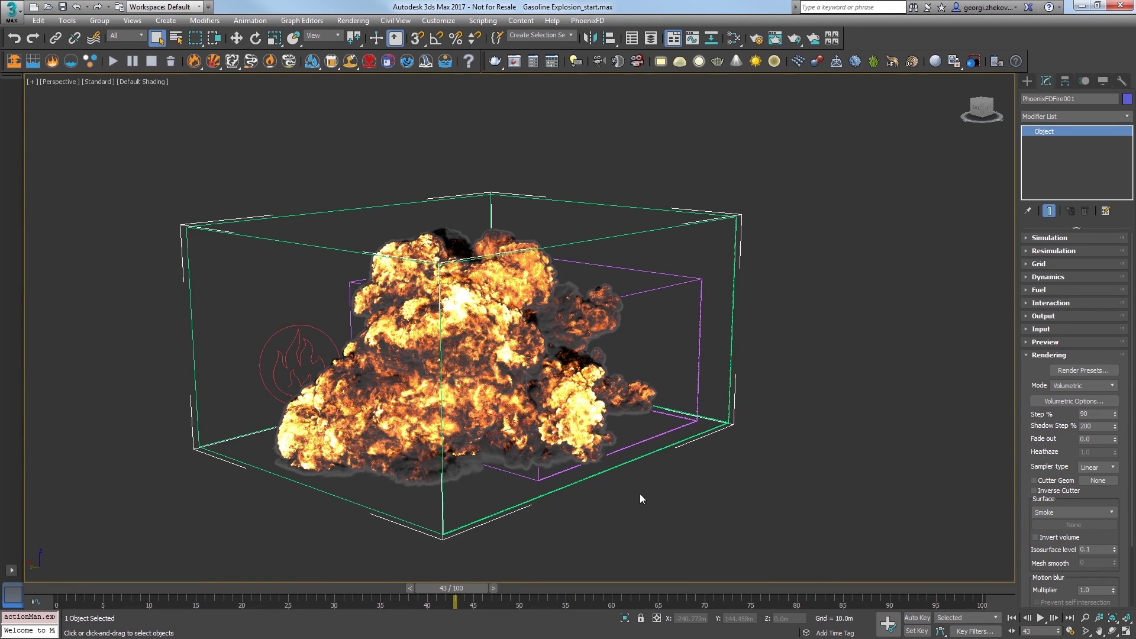
# Delete the explosion cache, the old simulator box and its fire source
pyautogui.click(172, 62)
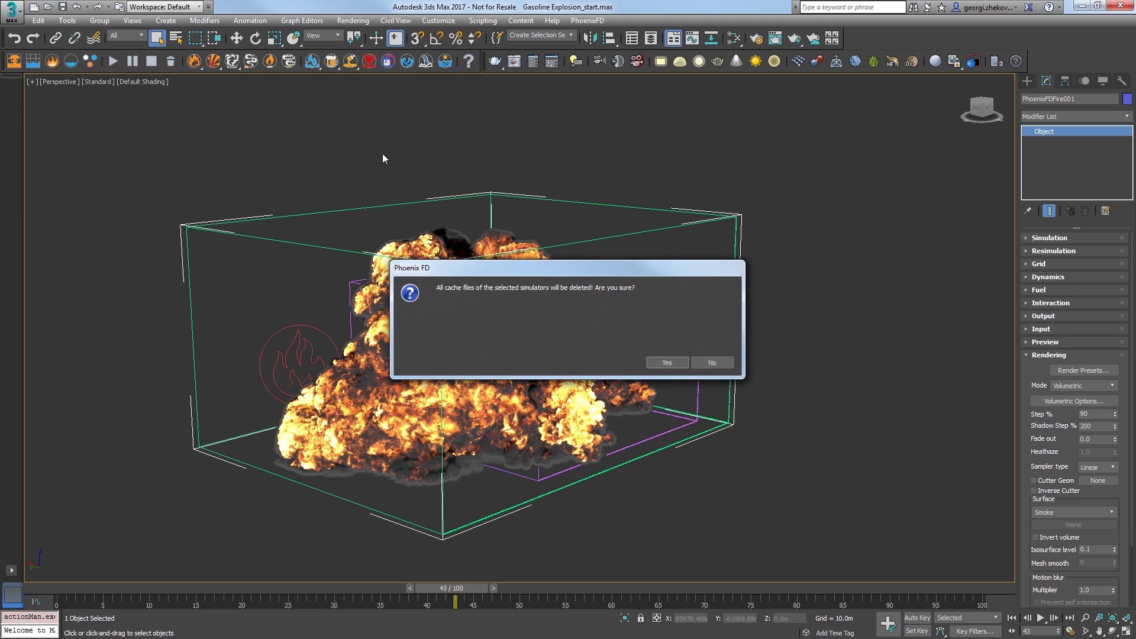
pyautogui.click(661, 364)
pyautogui.moveTo(454, 587); pyautogui.dragTo(10, 568)
pyautogui.press('q')
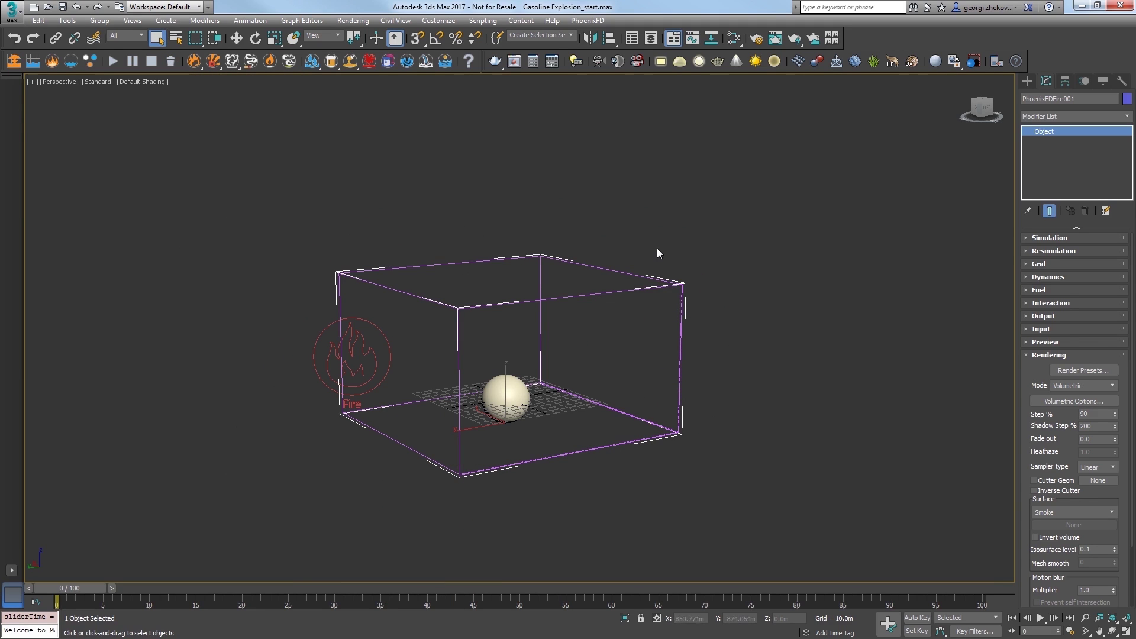
pyautogui.moveTo(656, 248); pyautogui.dragTo(709, 331)
pyautogui.press('Delete')
pyautogui.moveTo(441, 314); pyautogui.dragTo(316, 361)
pyautogui.press('Delete')
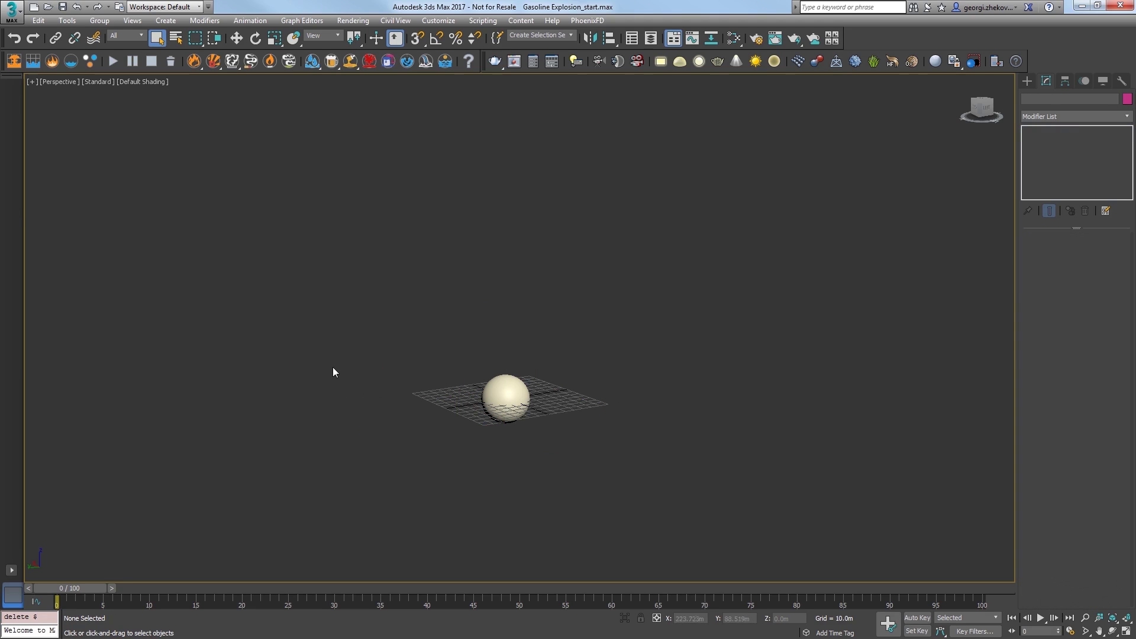
# Draw a new fire-and-smoke simulator box around the sphere
pyautogui.keyDown('alt'); pyautogui.moveTo(508, 471); pyautogui.dragTo(492, 469, button='middle'); pyautogui.keyUp('alt')
pyautogui.click(495, 394)
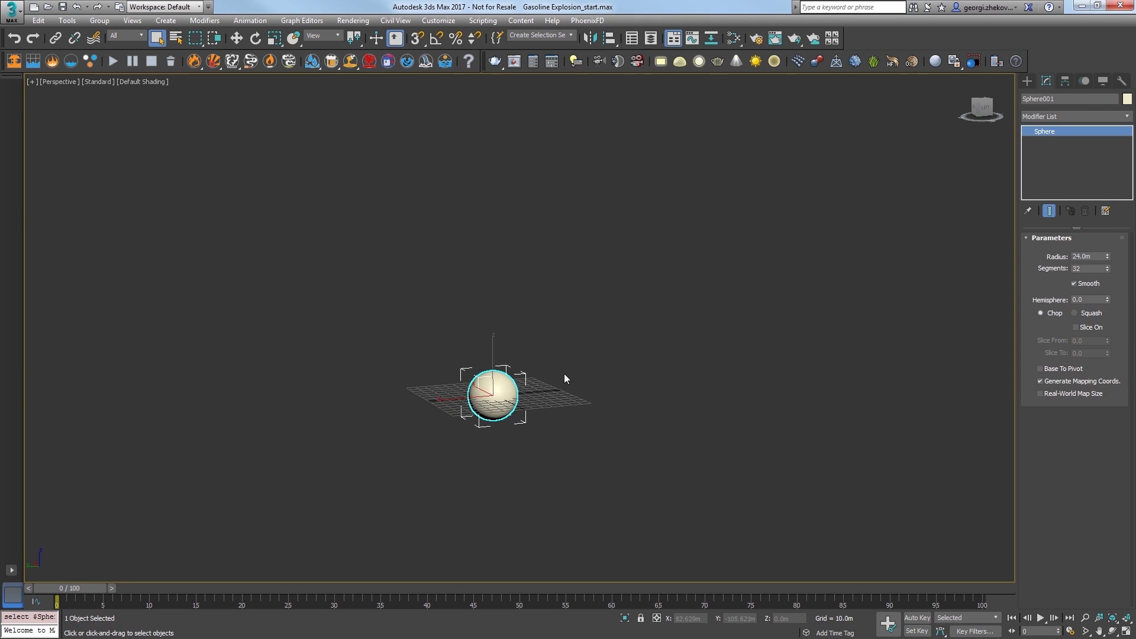
pyautogui.click(14, 63)
pyautogui.keyDown('alt'); pyautogui.moveTo(440, 425); pyautogui.dragTo(442, 457, button='middle'); pyautogui.keyUp('alt')
pyautogui.moveTo(356, 382); pyautogui.dragTo(631, 448)
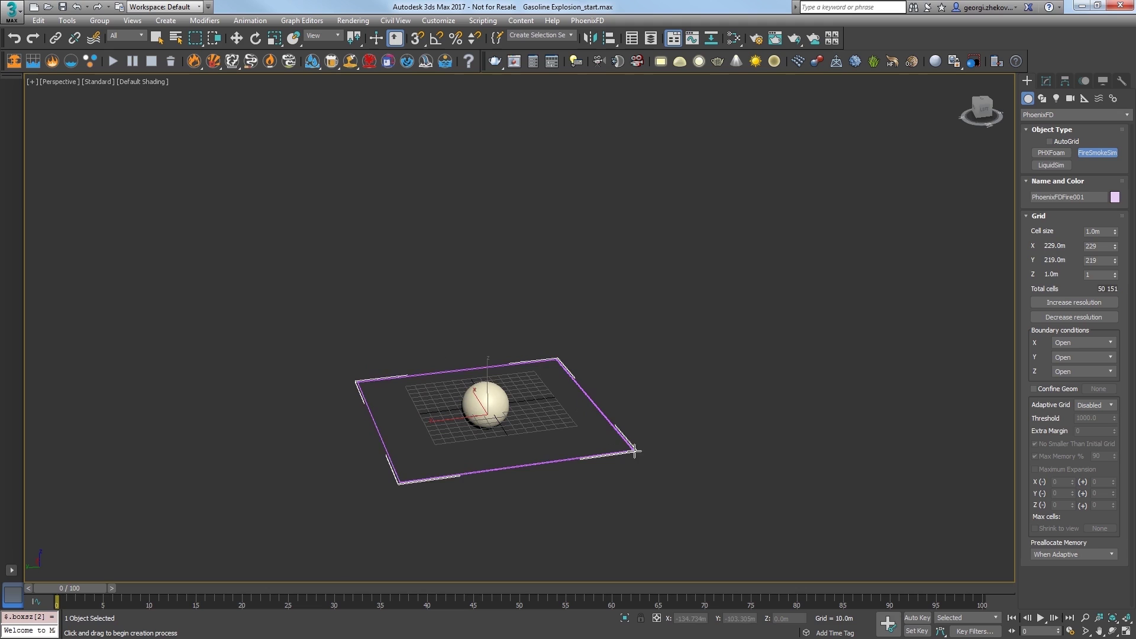
pyautogui.click(603, 331)
# Raise the sphere slightly along Z inside the simulator box
pyautogui.keyDown('alt'); pyautogui.moveTo(600, 322); pyautogui.dragTo(580, 381, button='middle'); pyautogui.keyUp('alt')
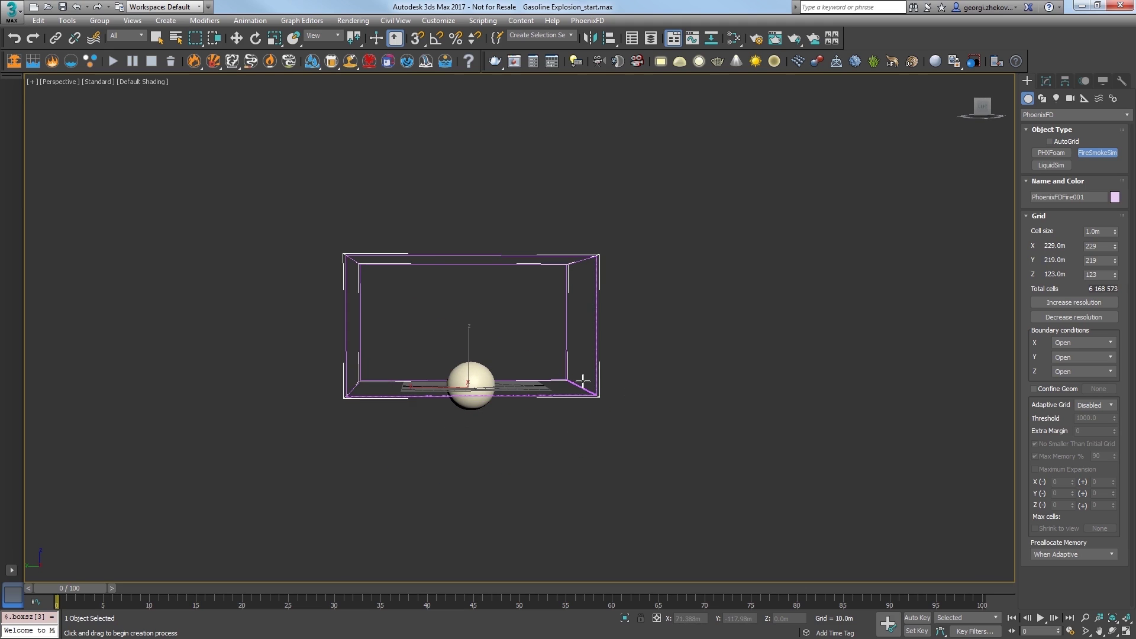
pyautogui.press('w')
pyautogui.click(486, 377)
pyautogui.moveTo(487, 376); pyautogui.dragTo(487, 352)
pyautogui.keyDown('alt'); pyautogui.moveTo(486, 352); pyautogui.dragTo(473, 379, button='middle'); pyautogui.keyUp('alt')
pyautogui.moveTo(466, 329); pyautogui.dragTo(467, 319)
pyautogui.keyDown('alt'); pyautogui.moveTo(468, 319); pyautogui.dragTo(505, 468, button='middle'); pyautogui.keyUp('alt')
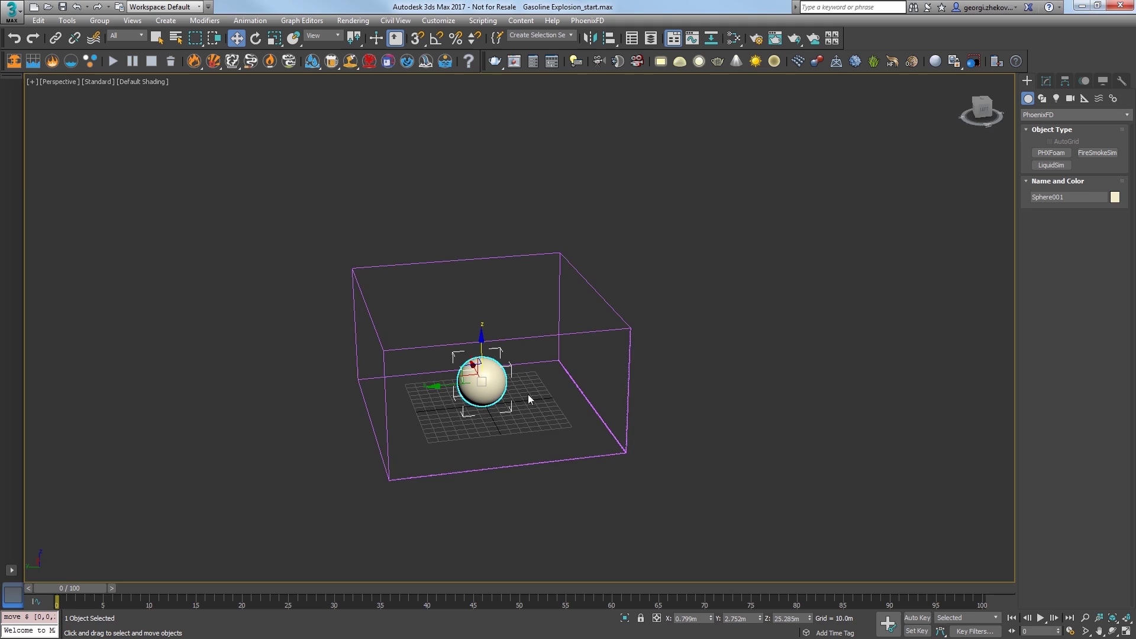
# Coarsen PhoenixFDFire001's grid three times to 1.953m cells, 117×112×63
pyautogui.click(521, 255)
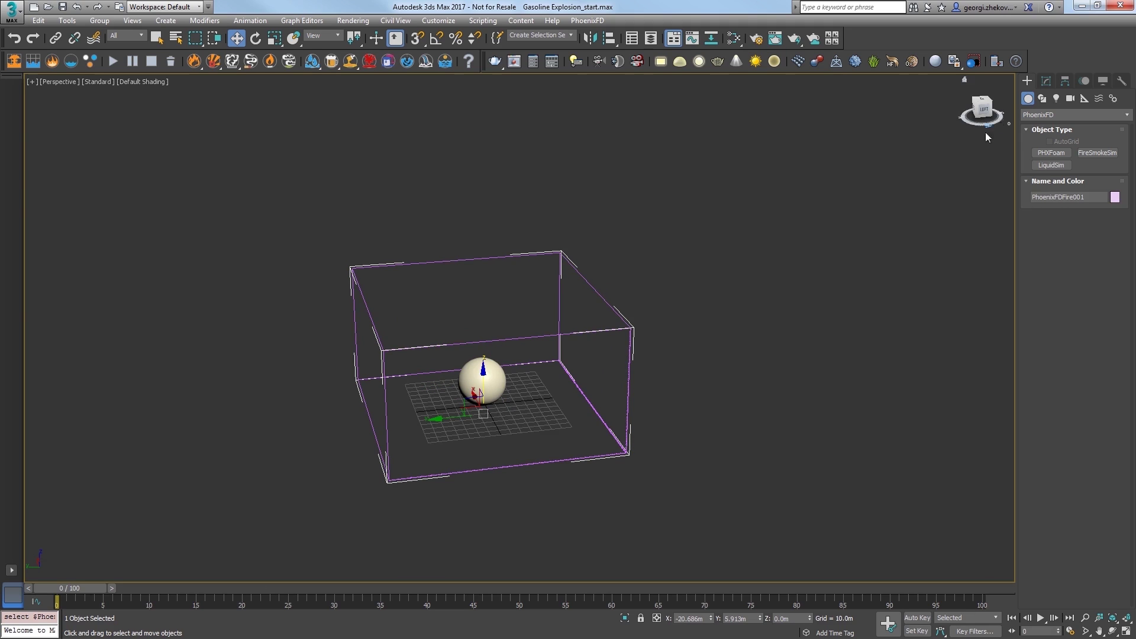
pyautogui.click(1043, 82)
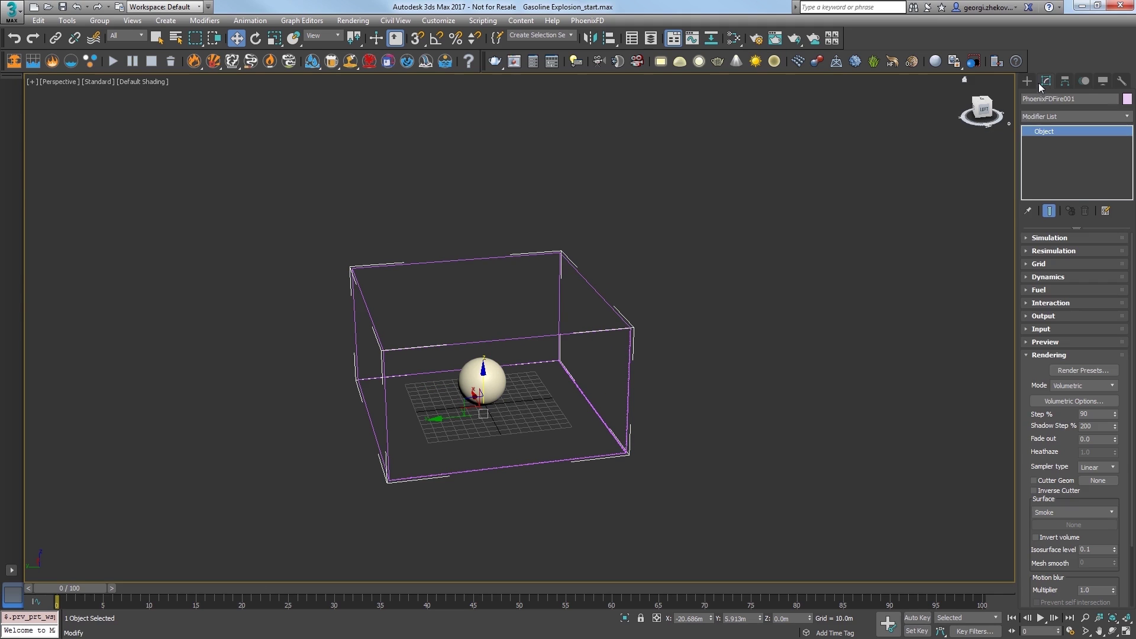
pyautogui.click(1044, 265)
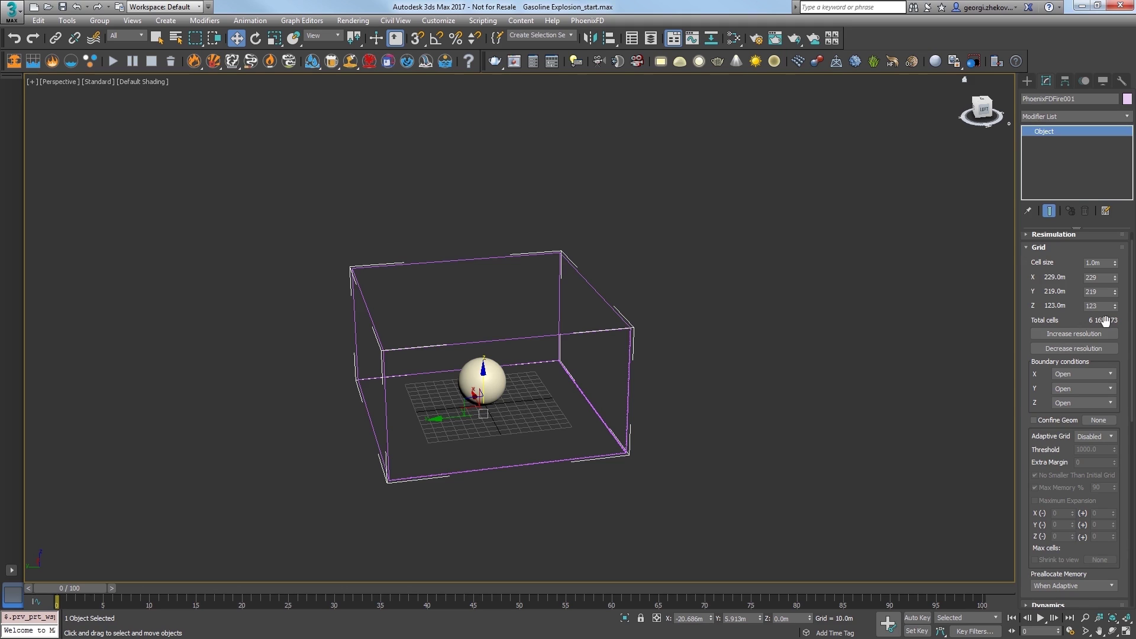
pyautogui.click(1081, 347)
pyautogui.click(1081, 348)
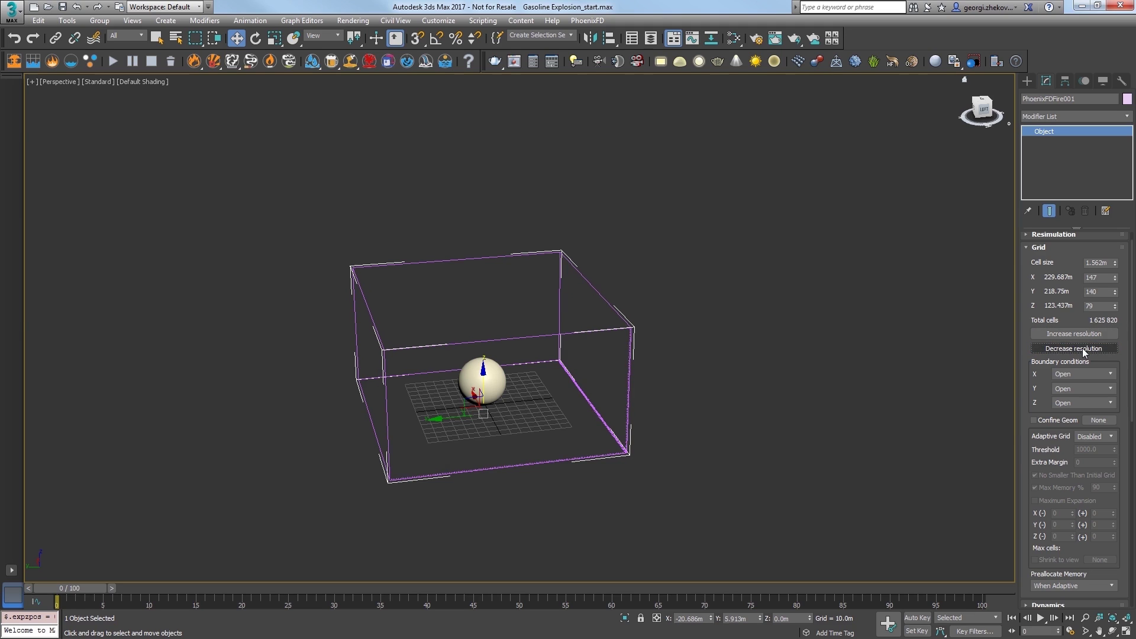
pyautogui.click(1081, 347)
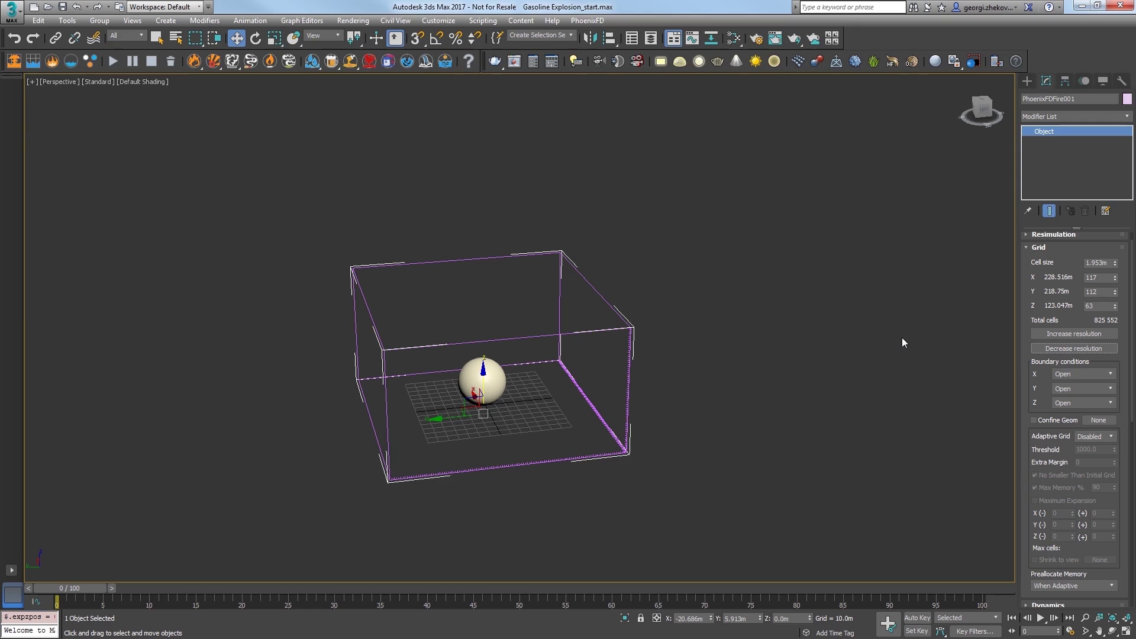
# Add a Phoenix source left of the grid using Sphere001 as its emitter
pyautogui.click(51, 63)
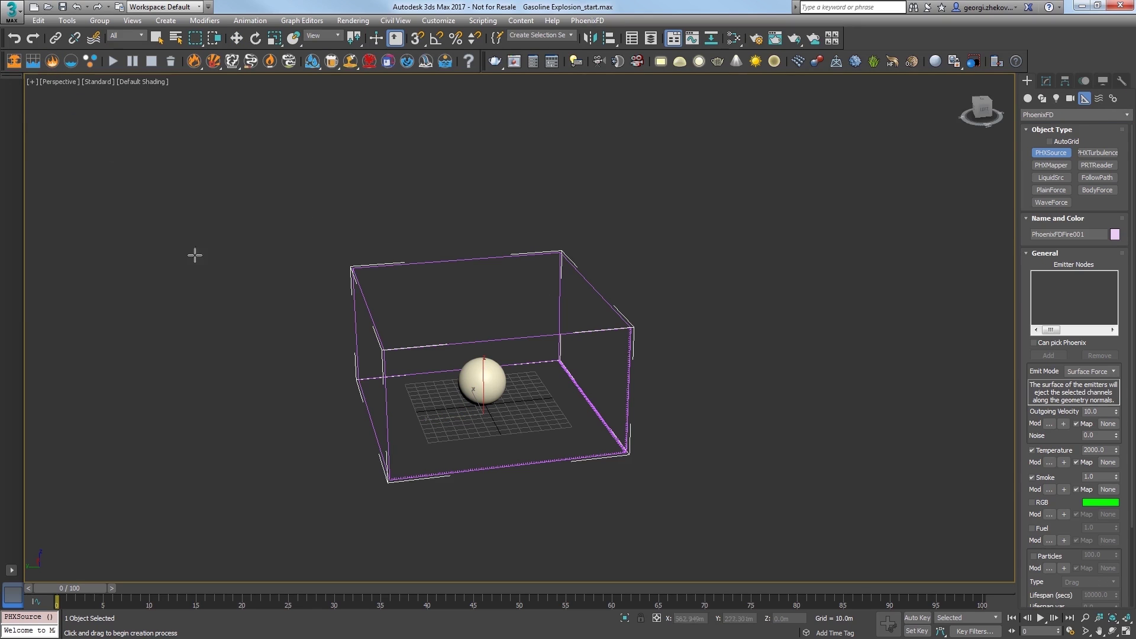
pyautogui.moveTo(263, 401); pyautogui.dragTo(285, 405)
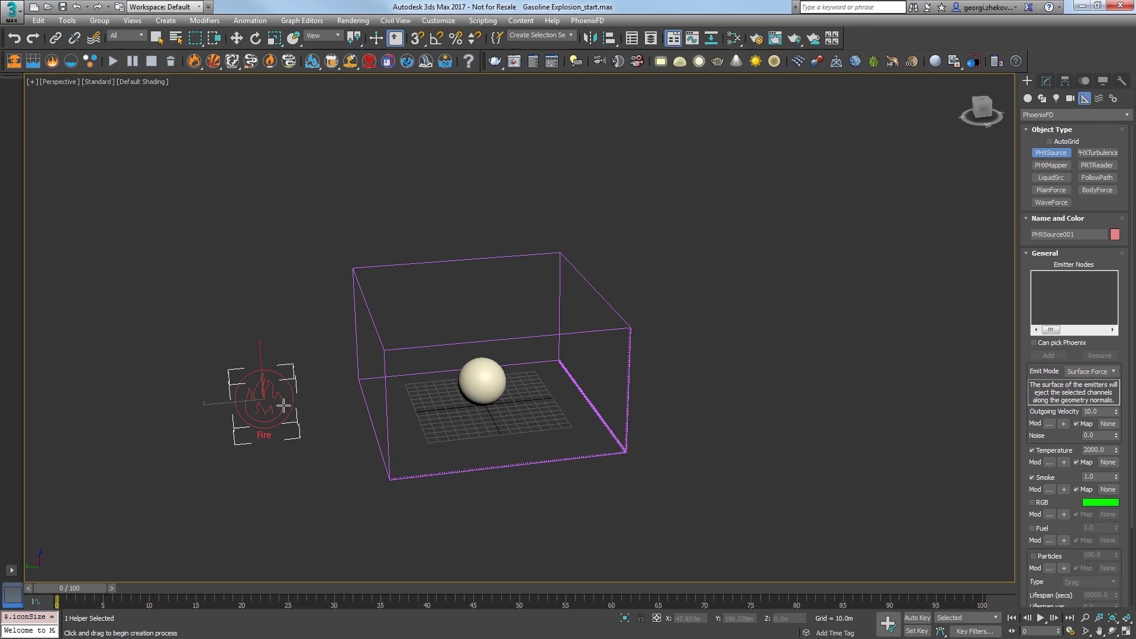
pyautogui.press('w')
pyautogui.click(1044, 86)
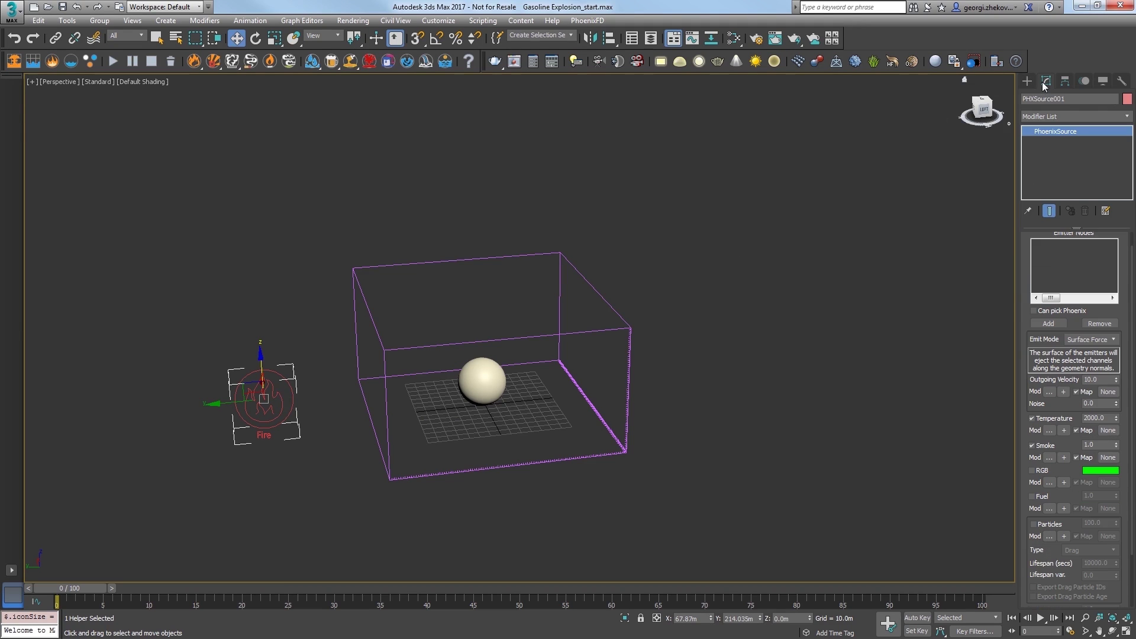
pyautogui.click(1056, 324)
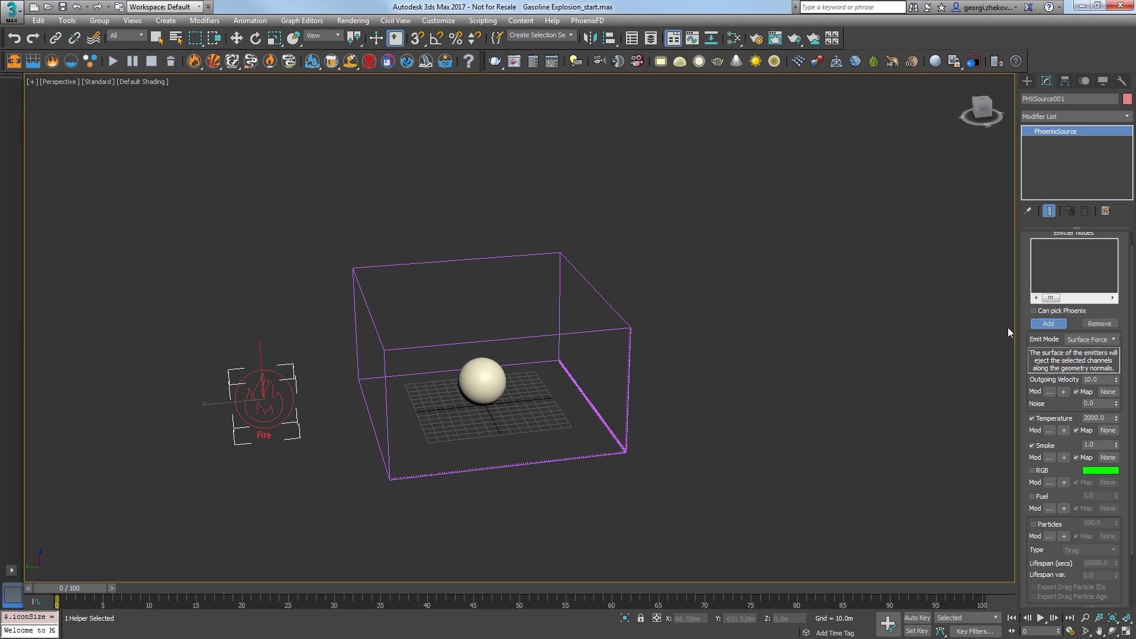
pyautogui.click(486, 383)
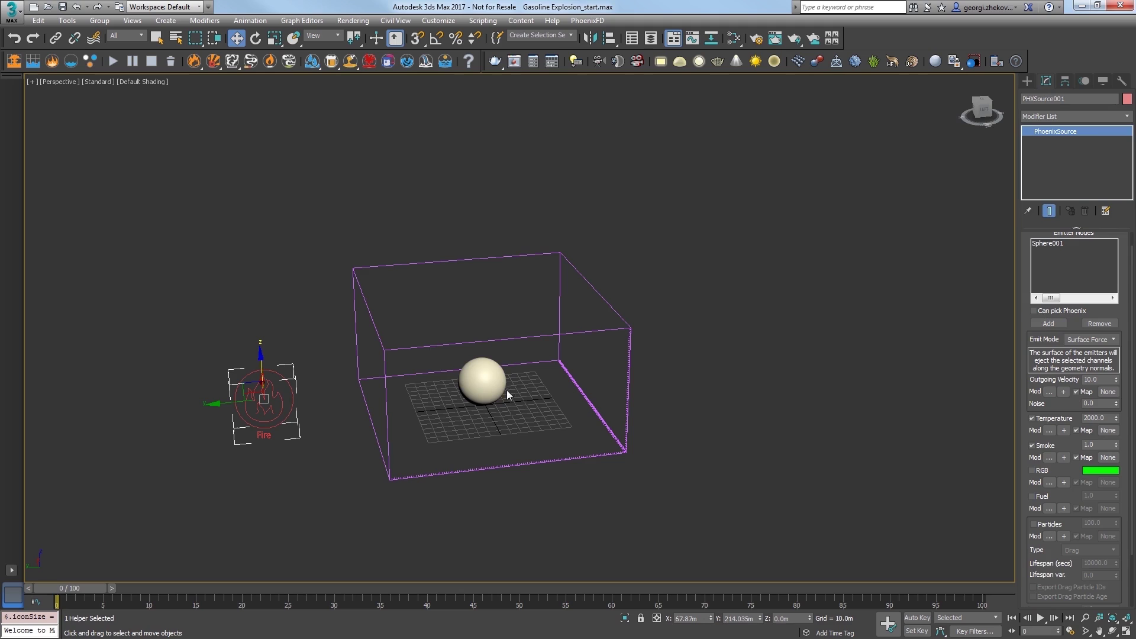
# Make the source emit fuel only, with Temperature and Smoke turned off
pyautogui.click(1032, 418)
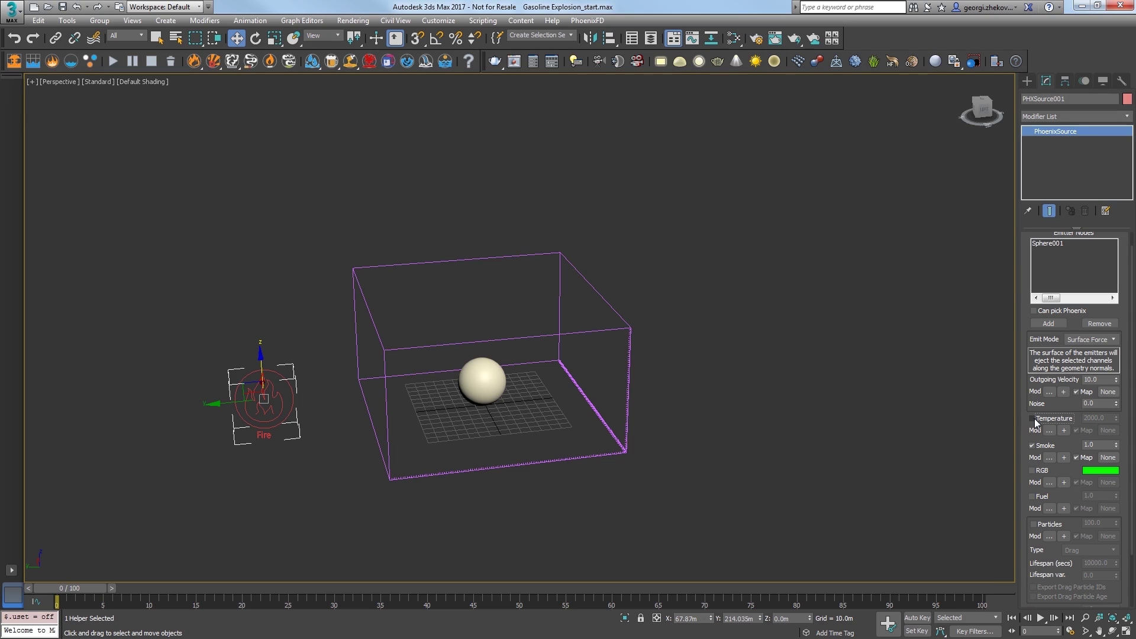
pyautogui.click(1032, 445)
pyautogui.click(1042, 497)
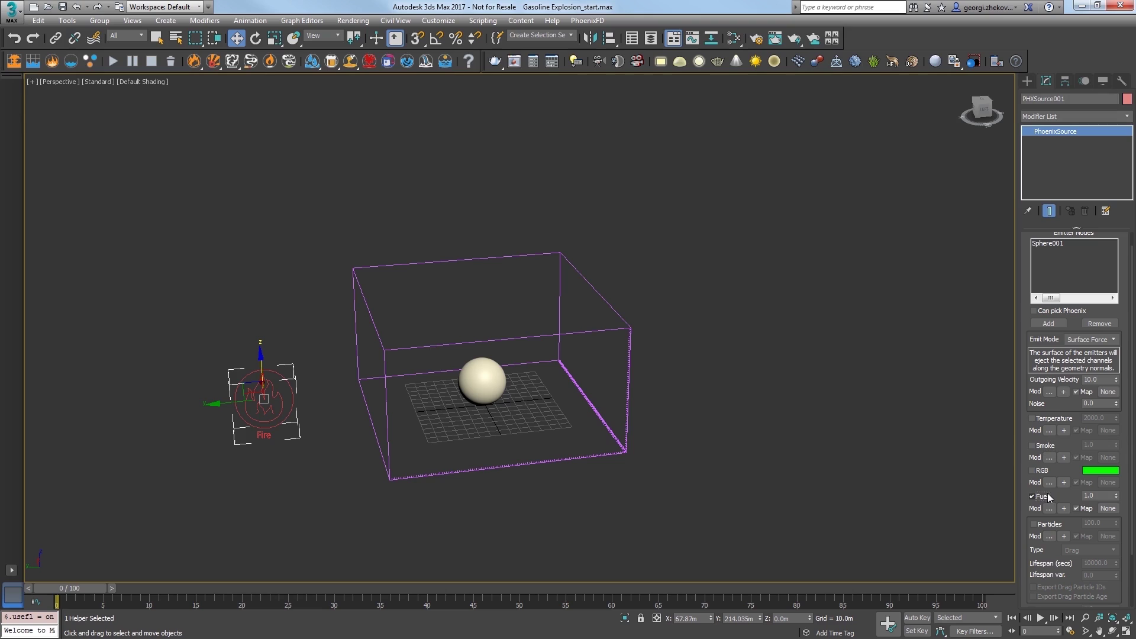
pyautogui.keyDown('alt'); pyautogui.moveTo(790, 492); pyautogui.dragTo(704, 476, button='middle'); pyautogui.keyUp('alt')
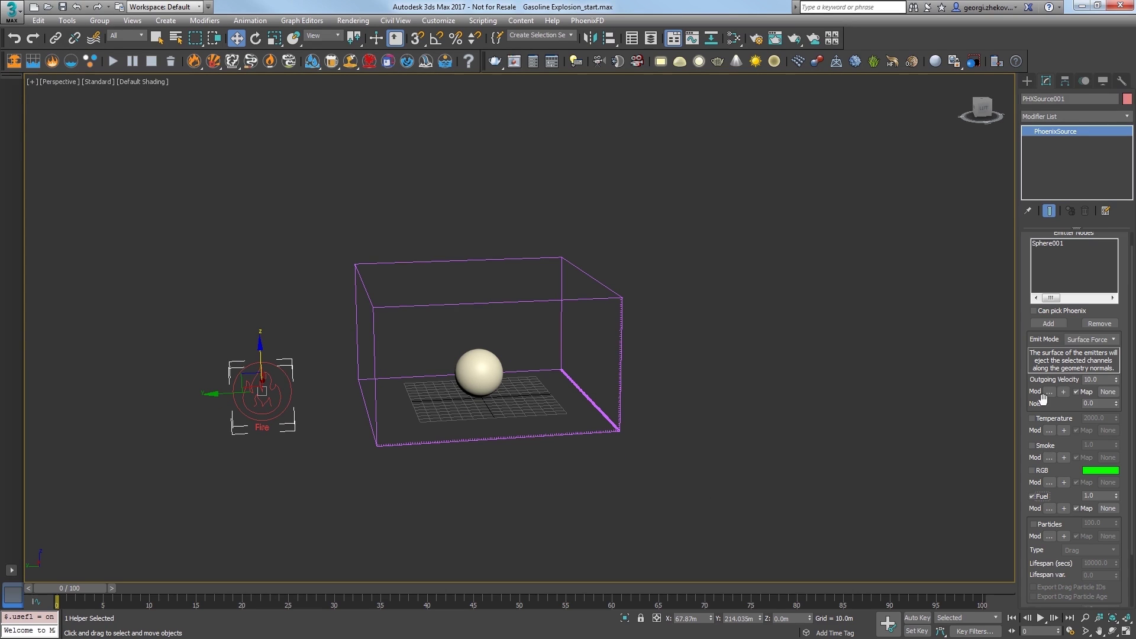
pyautogui.click(1083, 379)
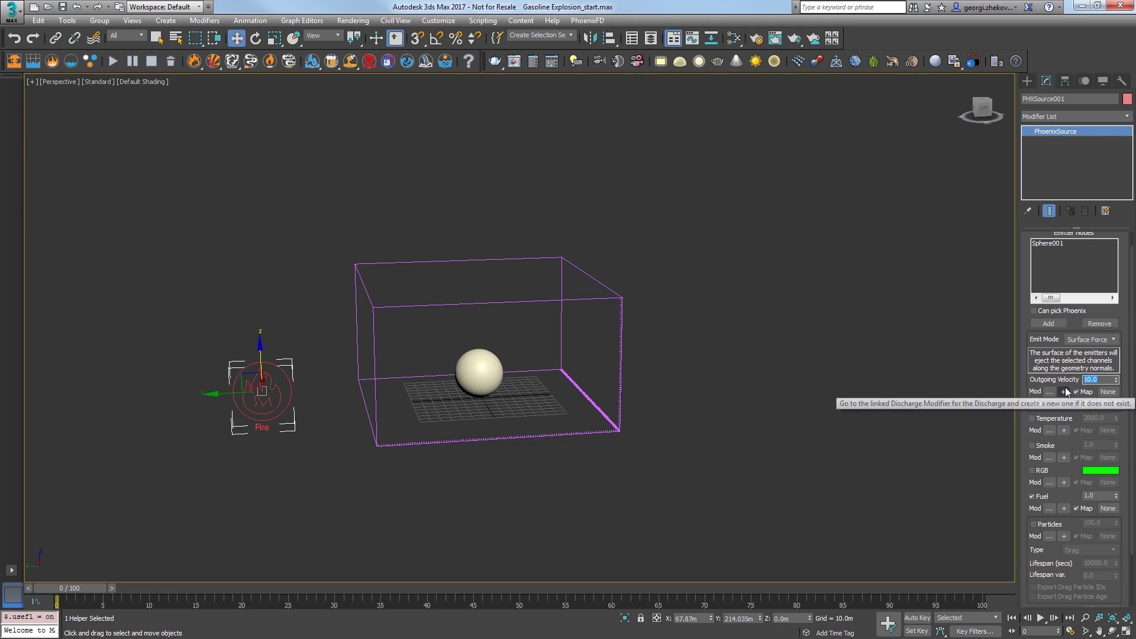
# Key Outgoing Velocity at 2000 on frame 0 and 0 on frame 1 with Auto Key
pyautogui.click(915, 618)
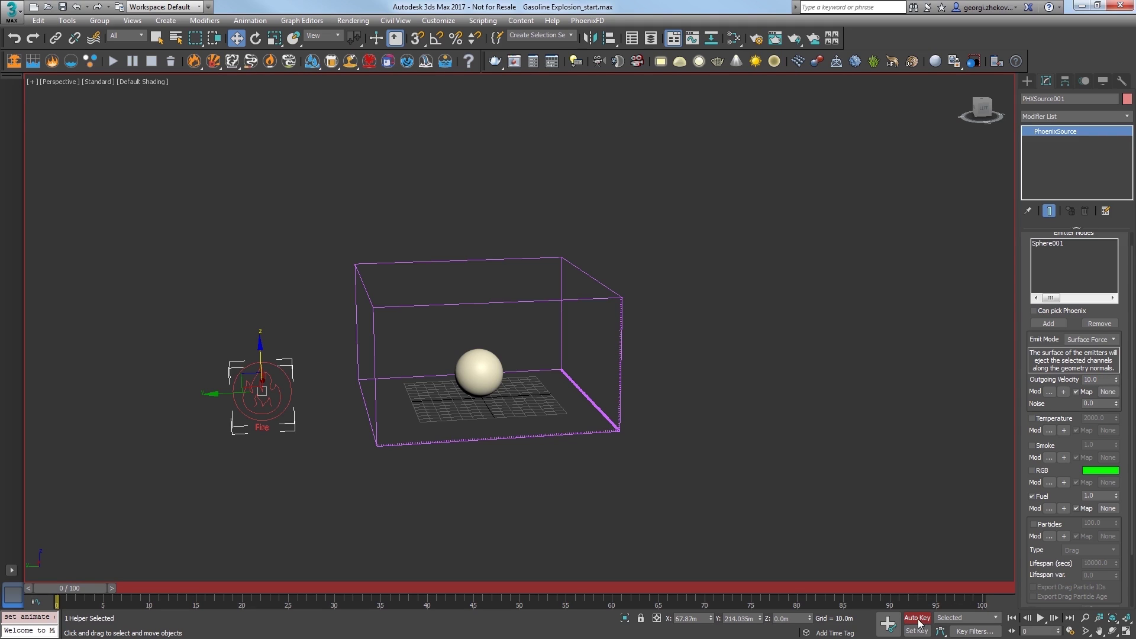
pyautogui.click(1086, 379)
pyautogui.write('2000')
pyautogui.press('Return')
pyautogui.click(115, 585)
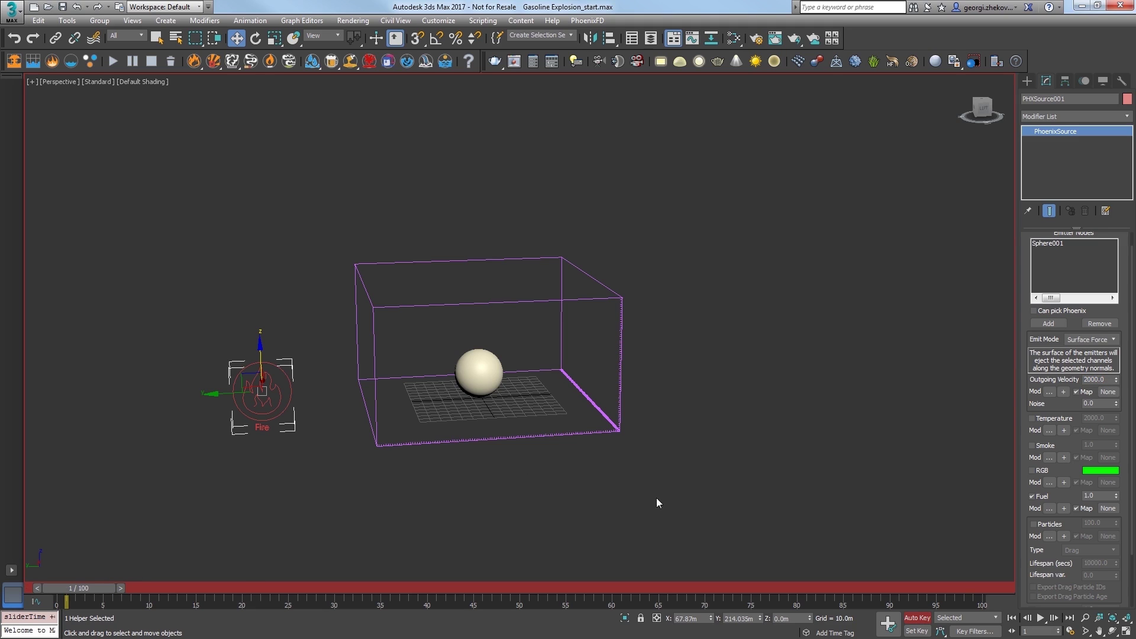
pyautogui.click(1112, 381)
pyautogui.write('0')
pyautogui.press('Return')
pyautogui.click(917, 618)
# Turn on Enable Burning for PhoenixFDFire001 and restart the simulation from frame 0
pyautogui.moveTo(633, 290); pyautogui.dragTo(584, 293)
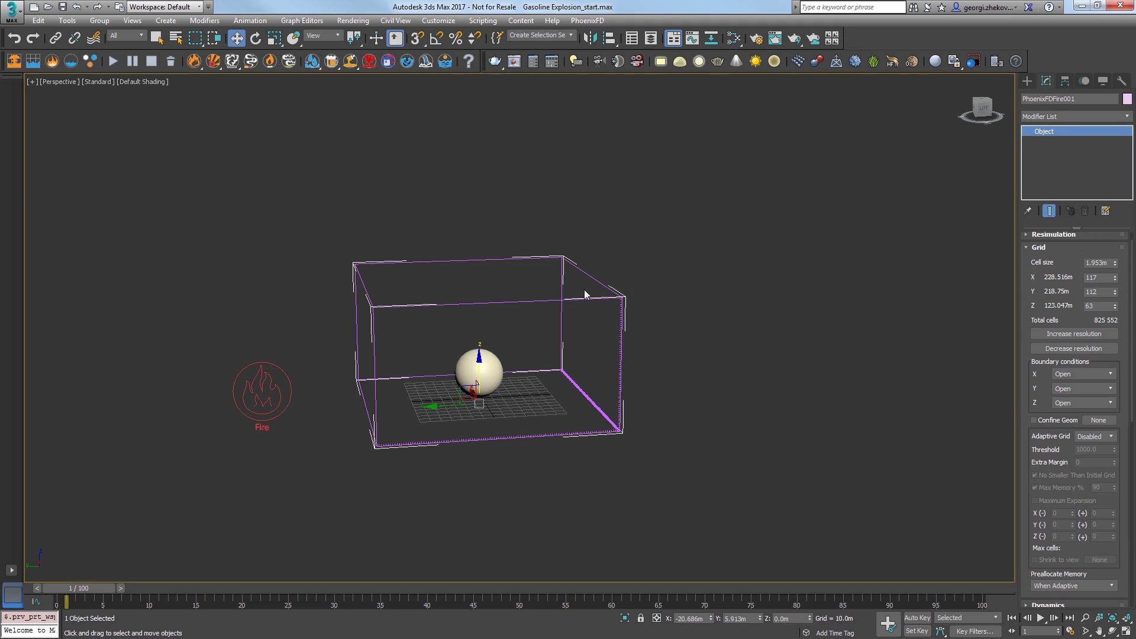
pyautogui.click(113, 61)
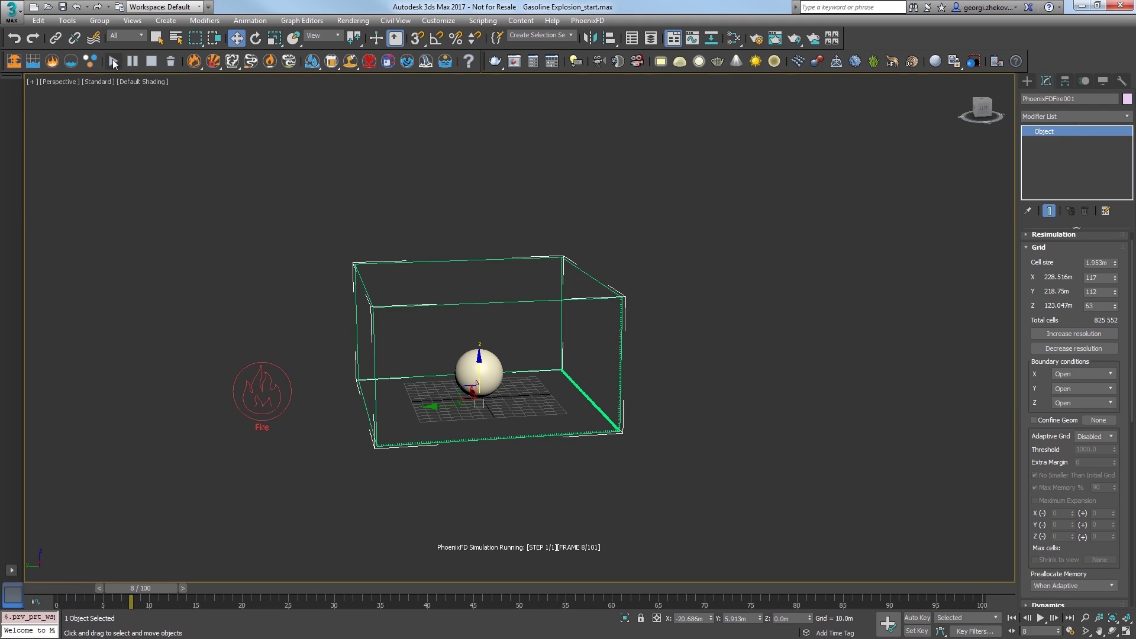
pyautogui.click(156, 62)
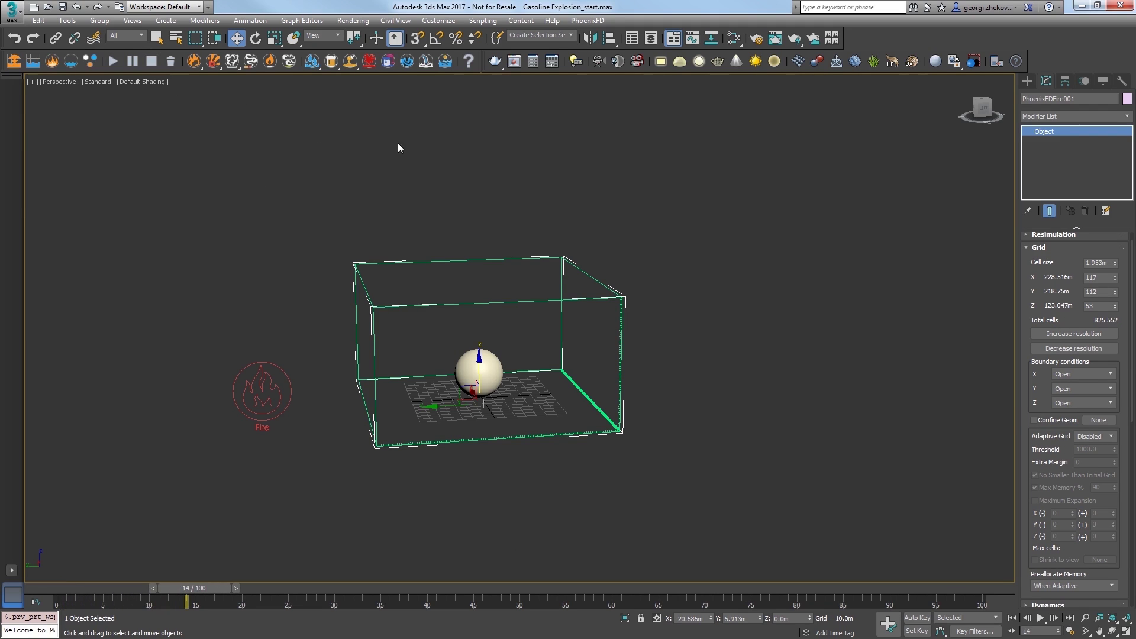
pyautogui.click(1026, 248)
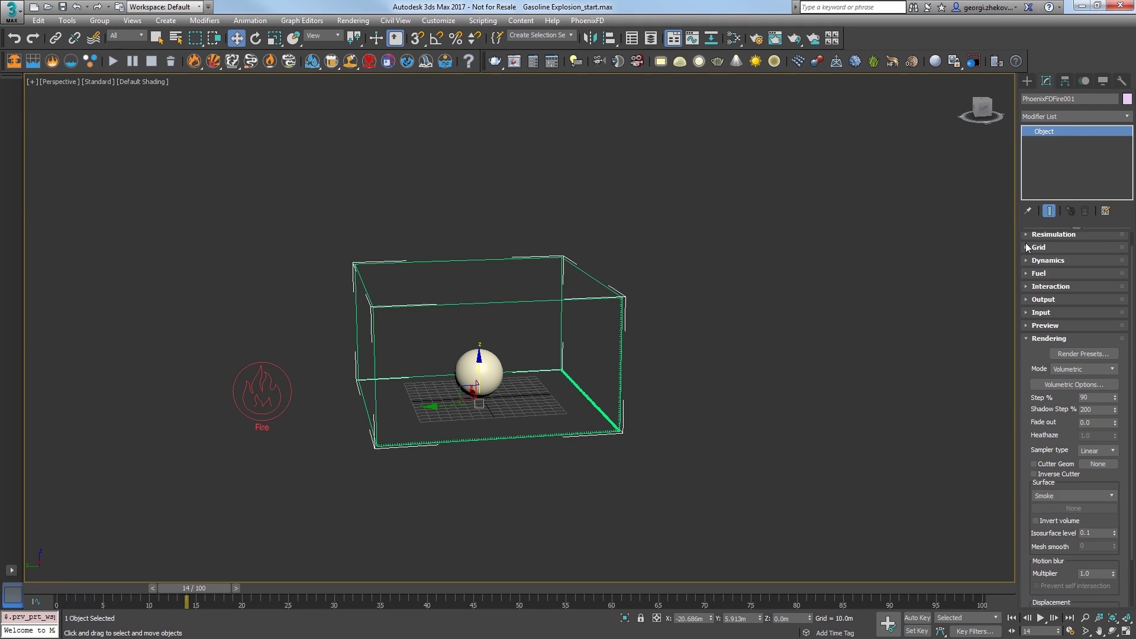
pyautogui.click(1029, 273)
pyautogui.click(1038, 288)
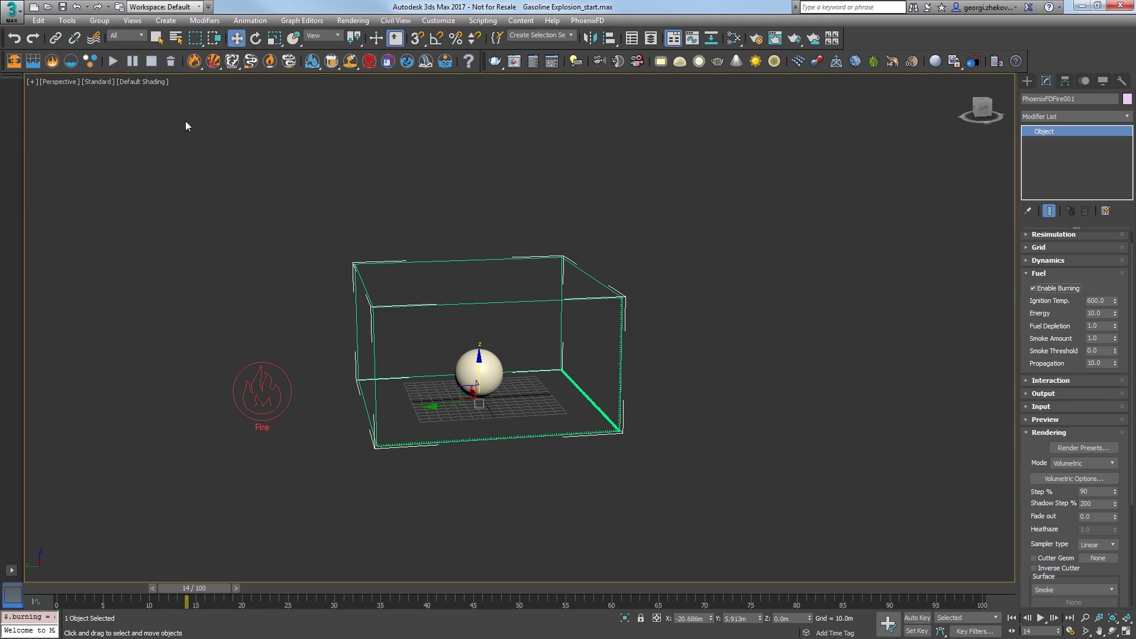
pyautogui.click(114, 62)
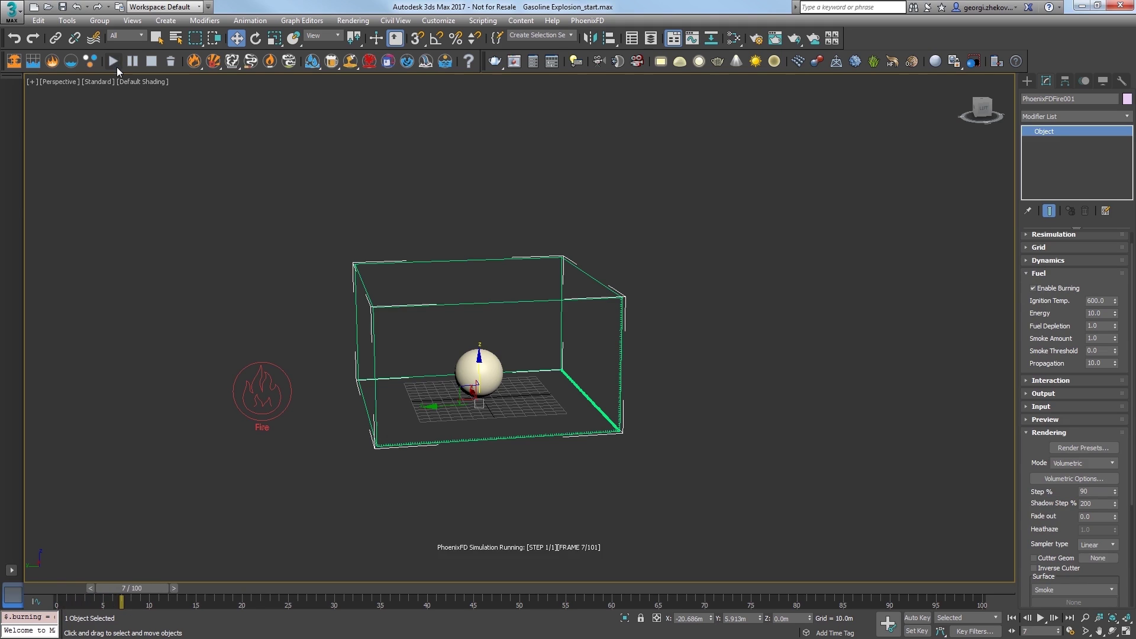
# Stop the simulation, set Ignition Temp. to 290, and rerun it
pyautogui.click(150, 67)
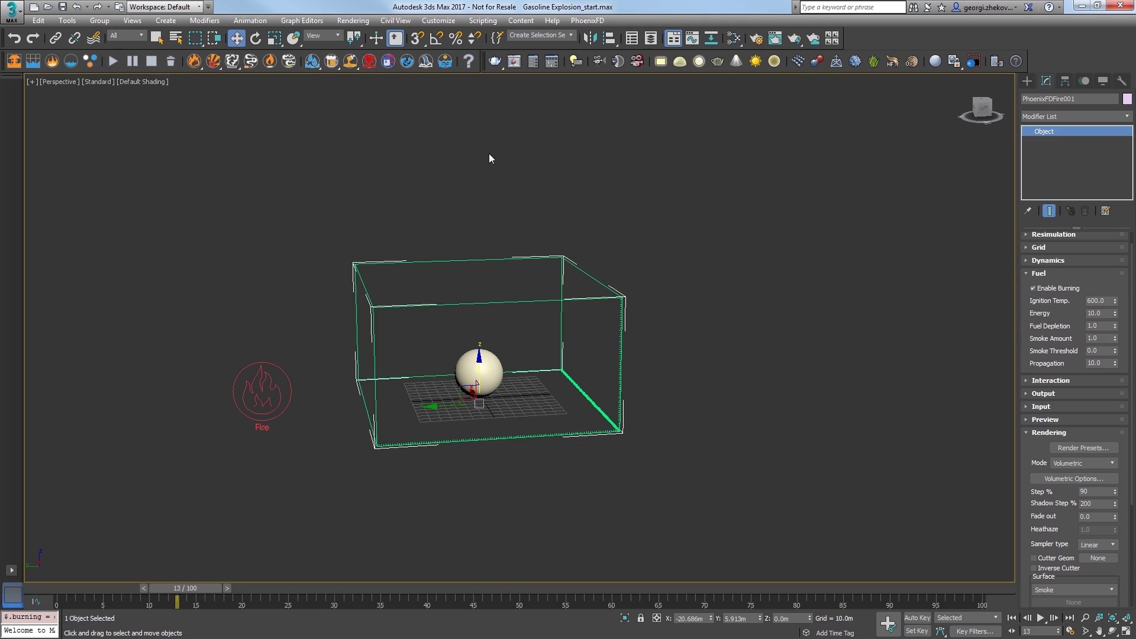
pyautogui.doubleClick(1094, 300)
pyautogui.press('Return')
pyautogui.click(113, 61)
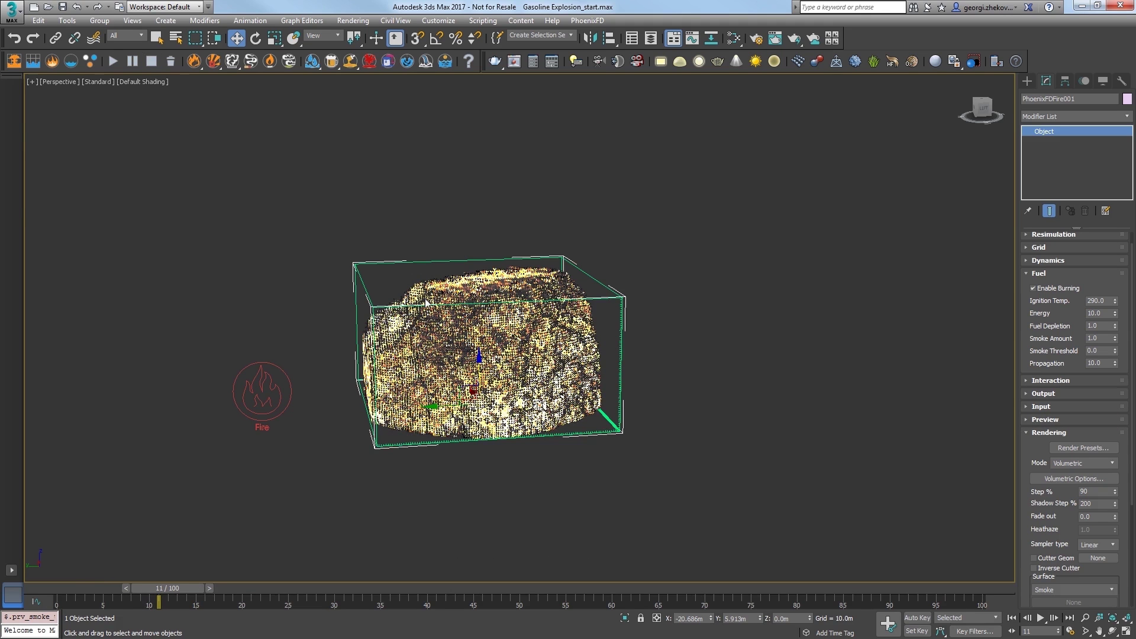
# Enable GPU Preview in the viewport so the fire shows as a shaded glowing volume
pyautogui.click(1036, 274)
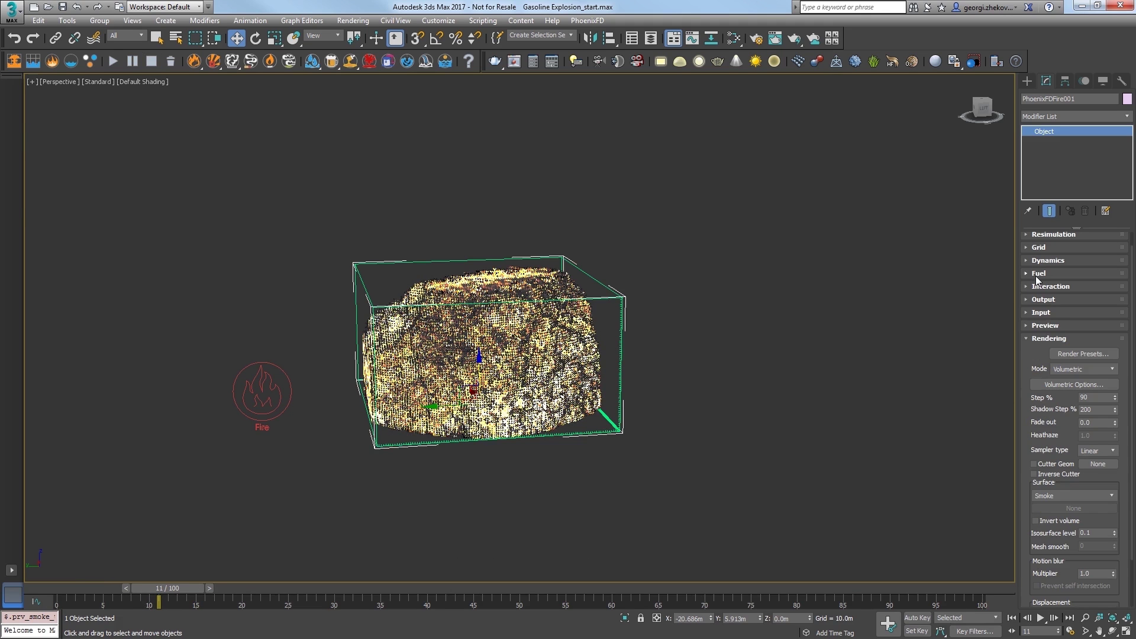
pyautogui.click(1038, 339)
pyautogui.click(1045, 342)
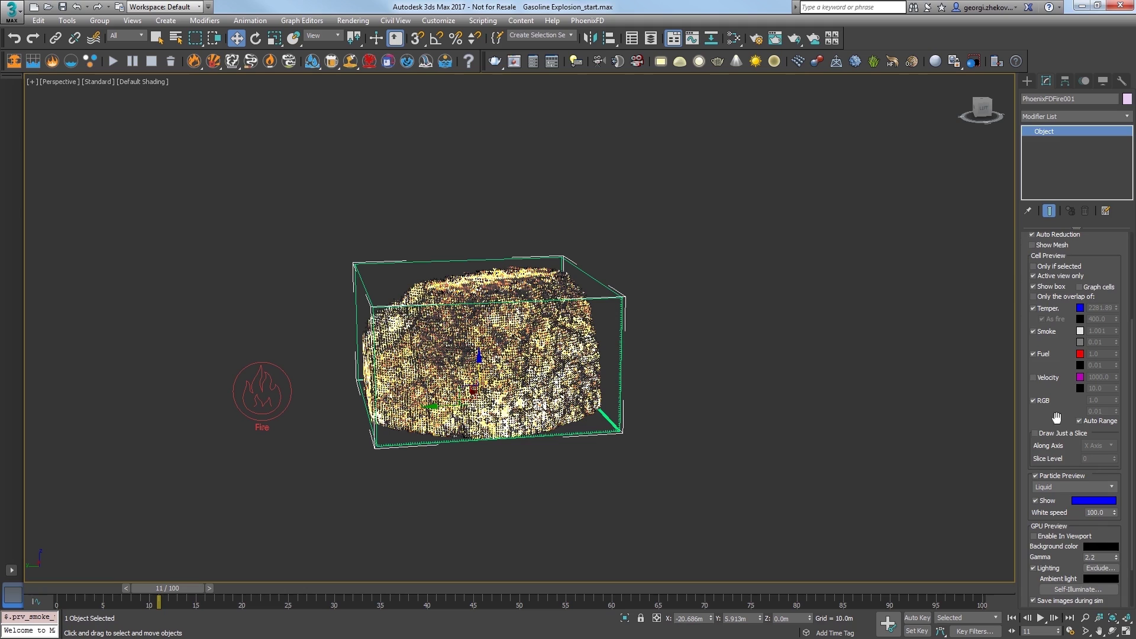
pyautogui.scroll(-3, 1064, 414)
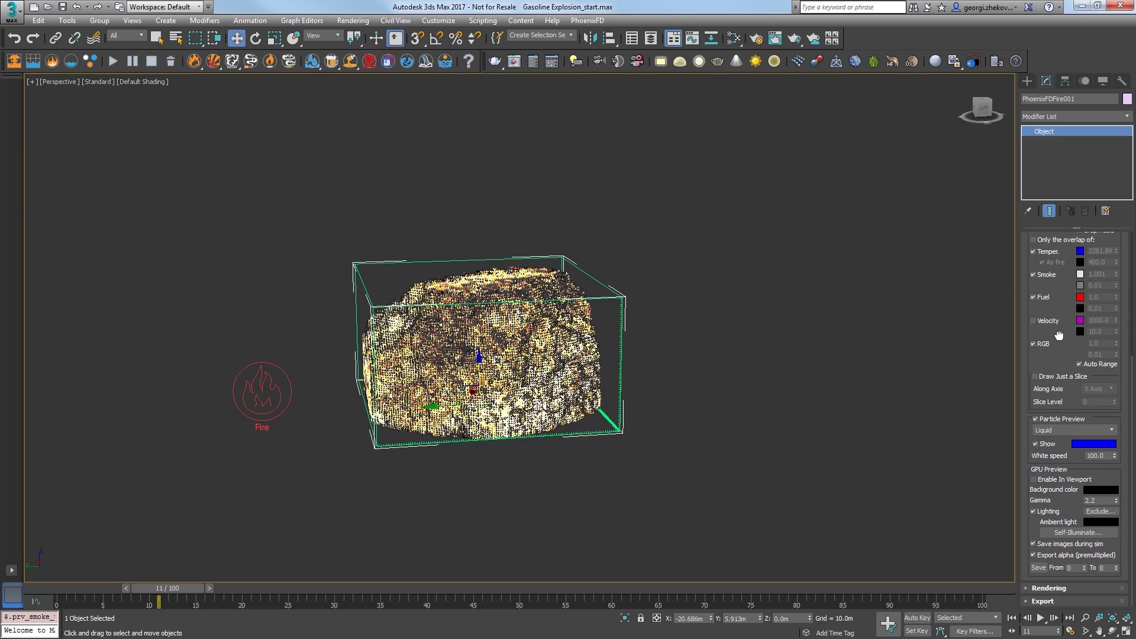
pyautogui.click(1034, 479)
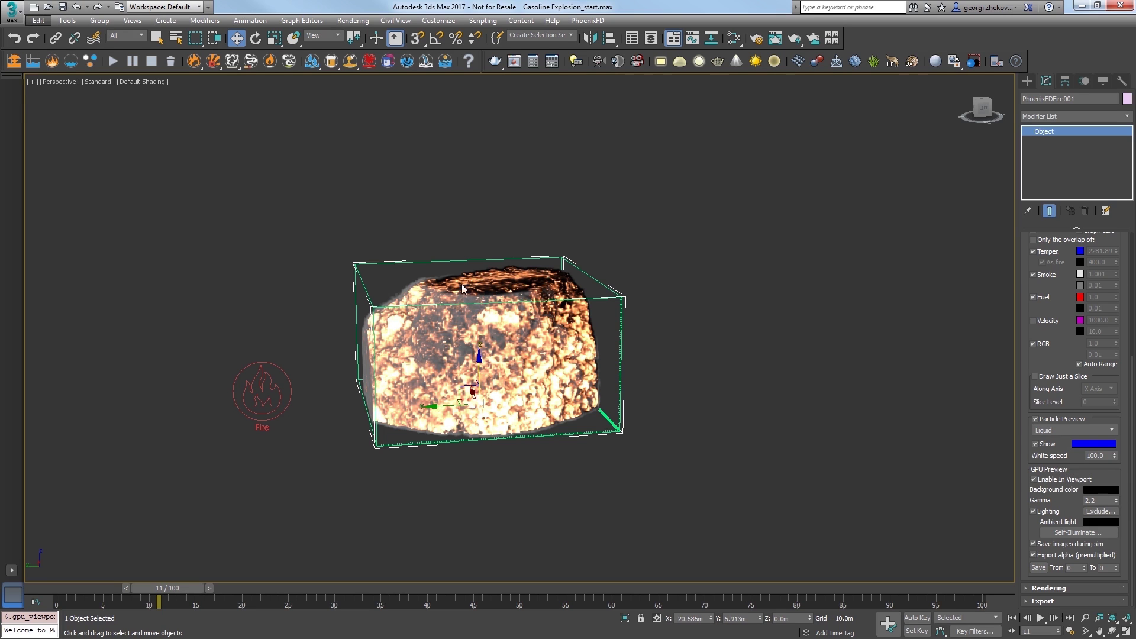
pyautogui.keyDown('alt'); pyautogui.moveTo(465, 290); pyautogui.dragTo(547, 325, button='middle'); pyautogui.keyUp('alt')
# Set the grid's Adaptive Grid to Temperature with a threshold of 600
pyautogui.scroll(5, 1062, 302)
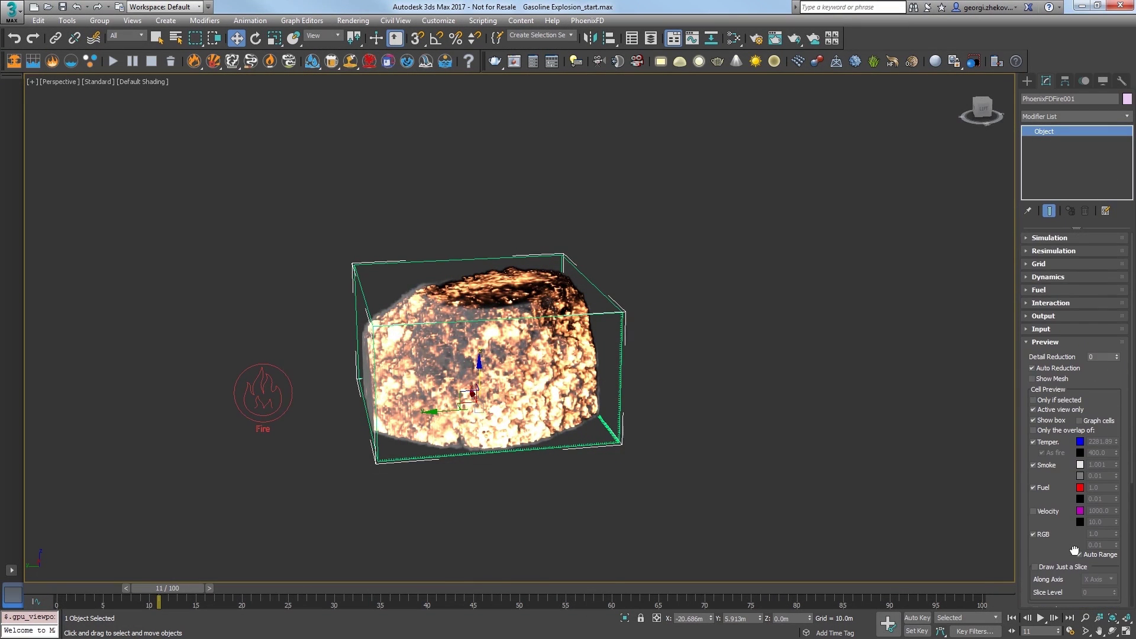
pyautogui.click(1038, 262)
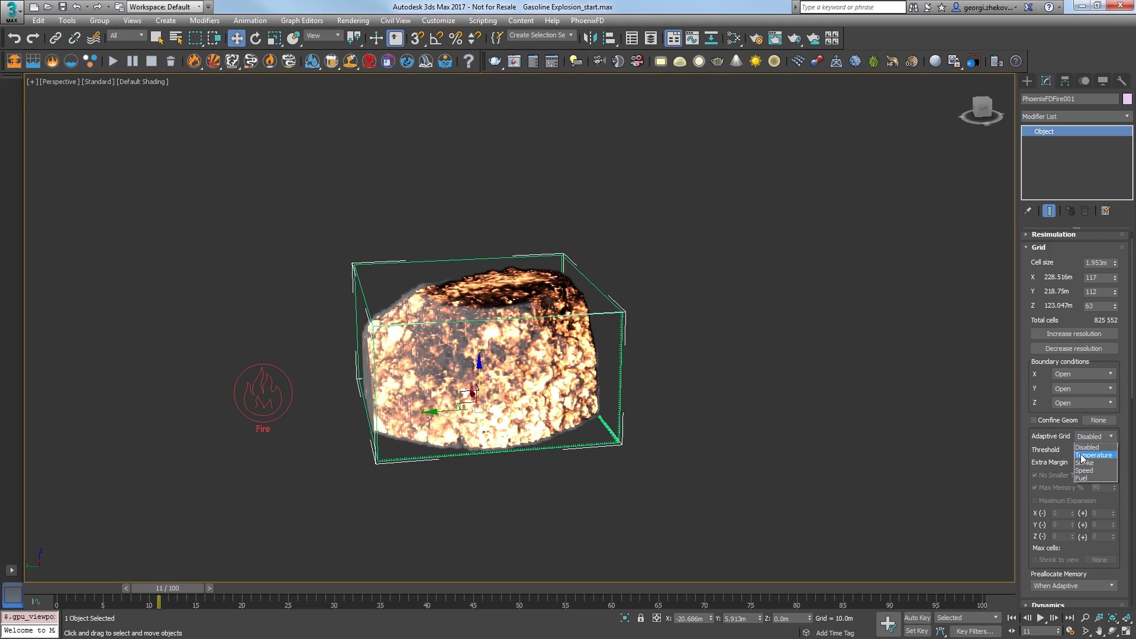
pyautogui.click(1080, 455)
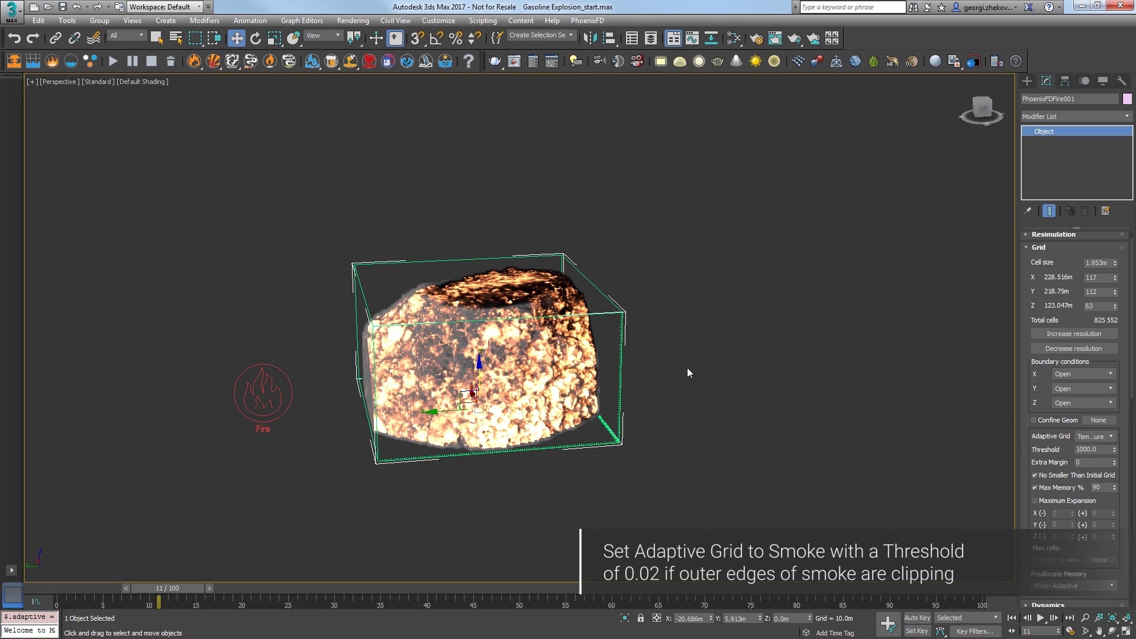
pyautogui.click(1088, 449)
pyautogui.write('00.0')
pyautogui.press('Return')
# Set the Z boundary to Jammed (-) and restart the simulation
pyautogui.keyDown('alt'); pyautogui.moveTo(746, 455); pyautogui.dragTo(739, 406, button='middle'); pyautogui.keyUp('alt')
pyautogui.keyDown('alt'); pyautogui.moveTo(491, 357); pyautogui.dragTo(538, 420, button='middle'); pyautogui.keyUp('alt')
pyautogui.press('alt')
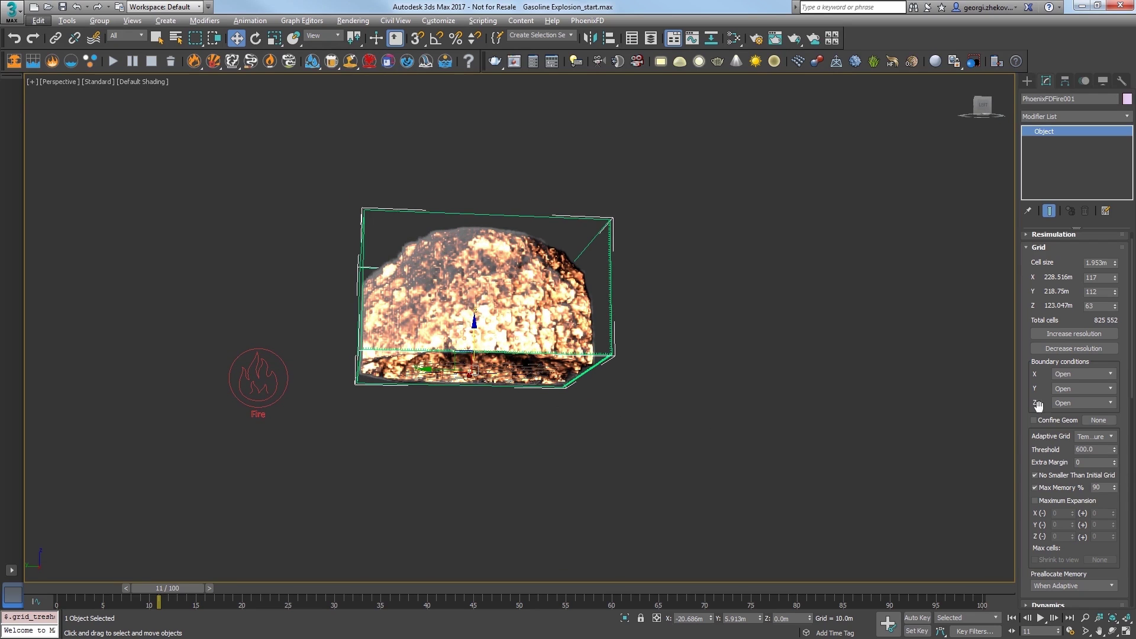
pyautogui.click(1073, 403)
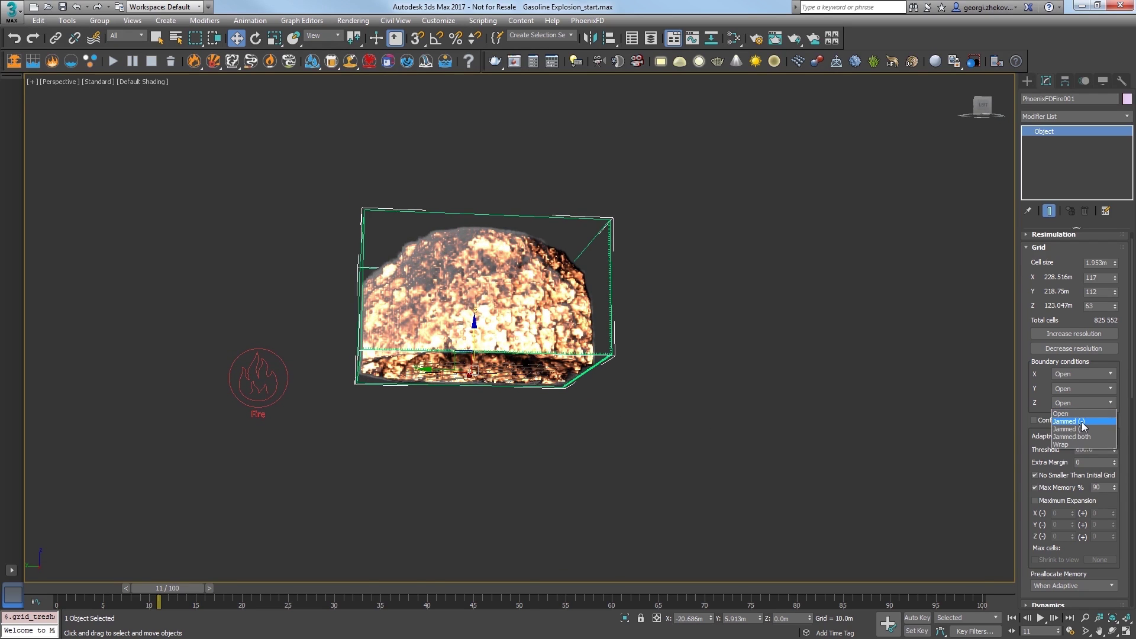
pyautogui.click(1083, 422)
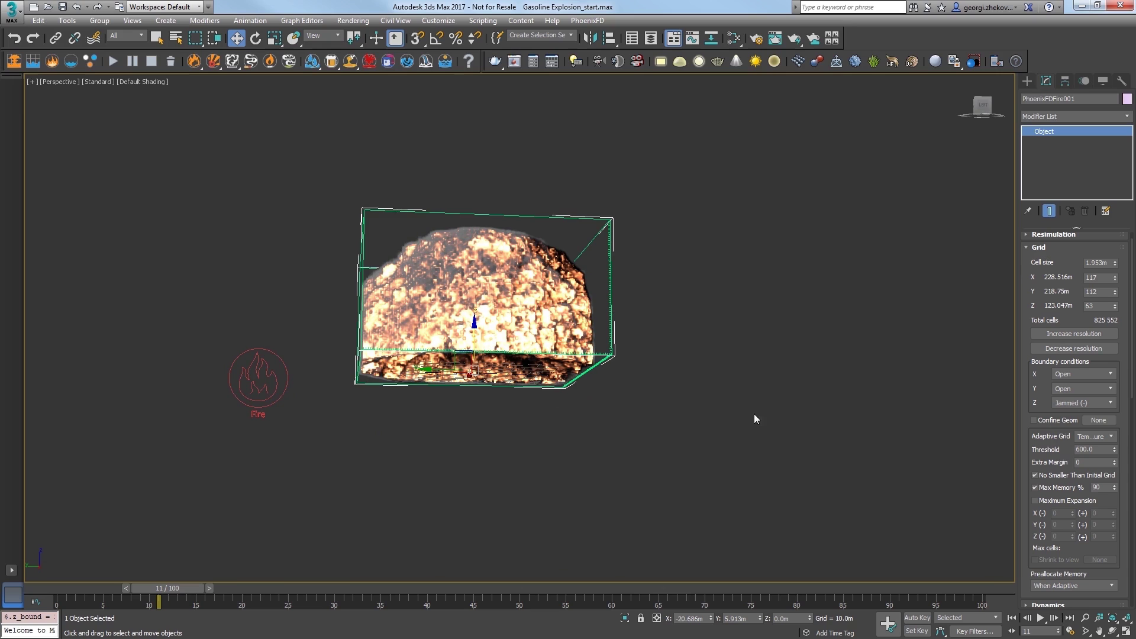
pyautogui.keyDown('alt'); pyautogui.moveTo(582, 412); pyautogui.dragTo(574, 438, button='middle'); pyautogui.keyUp('alt')
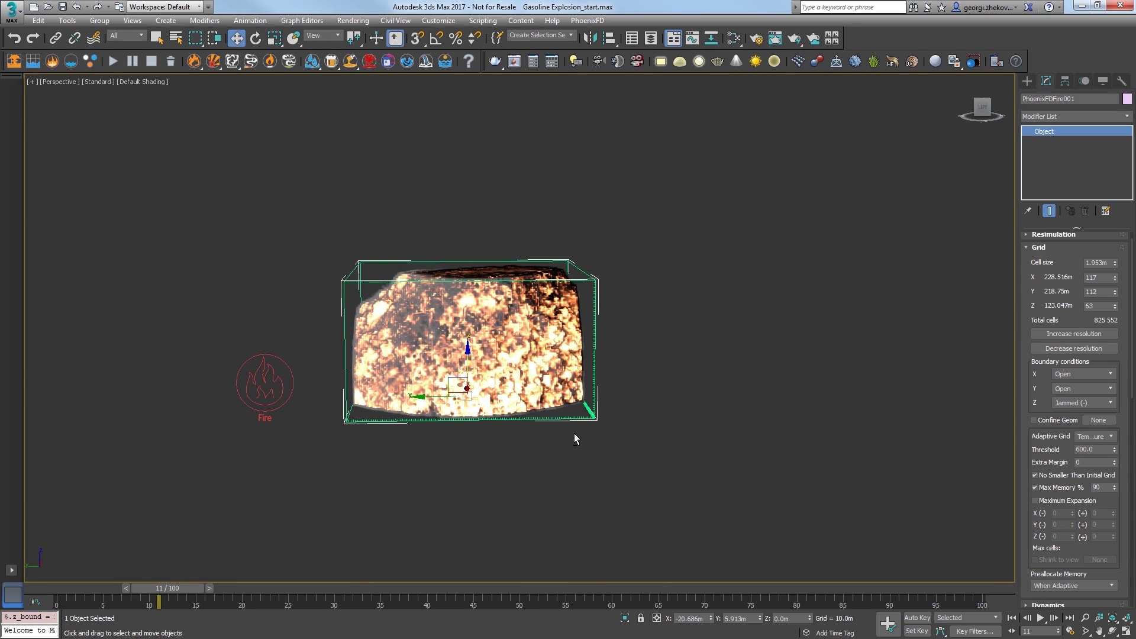
pyautogui.click(113, 62)
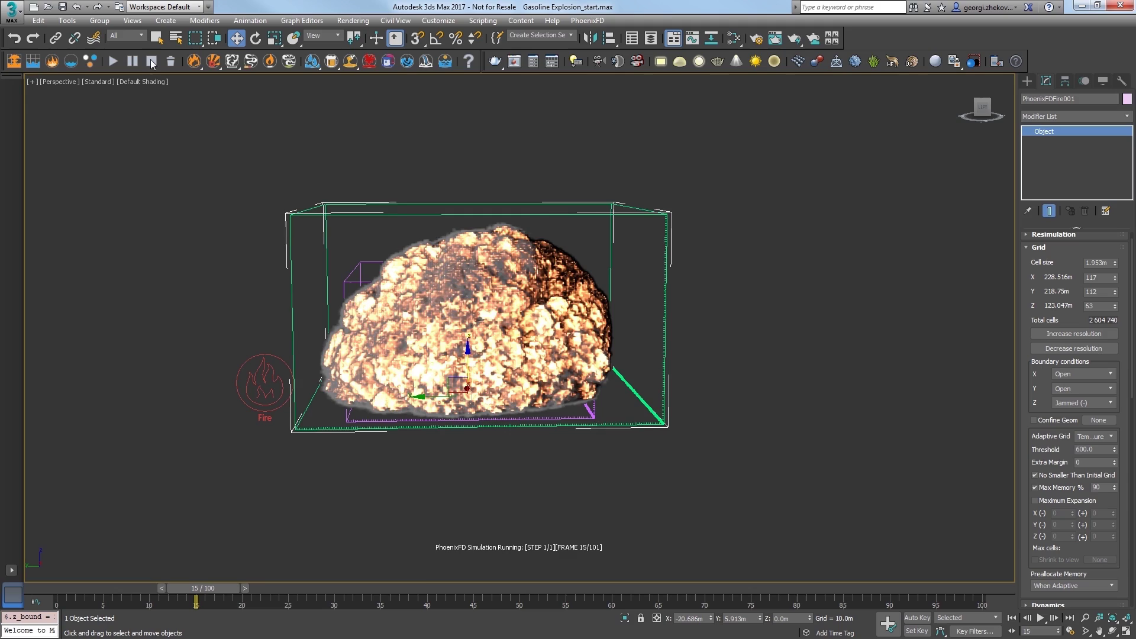
# Set PhxSource001's Noise to 10 and restart the fire simulation from the first frame
pyautogui.keyDown('alt'); pyautogui.moveTo(190, 254); pyautogui.dragTo(334, 382, button='middle'); pyautogui.keyUp('alt')
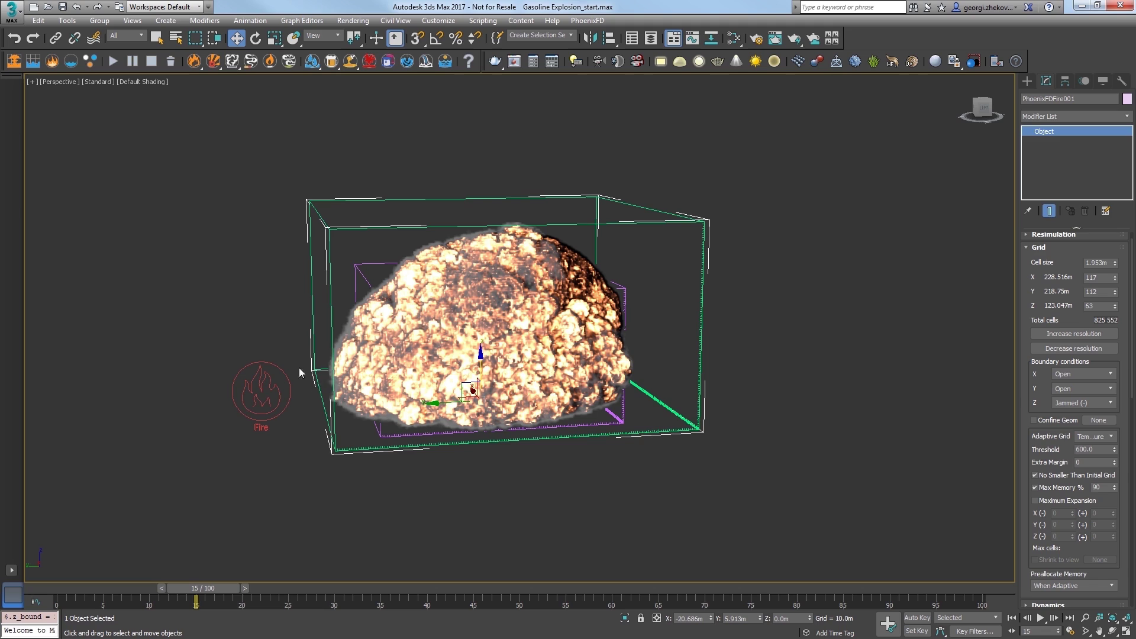
pyautogui.click(275, 406)
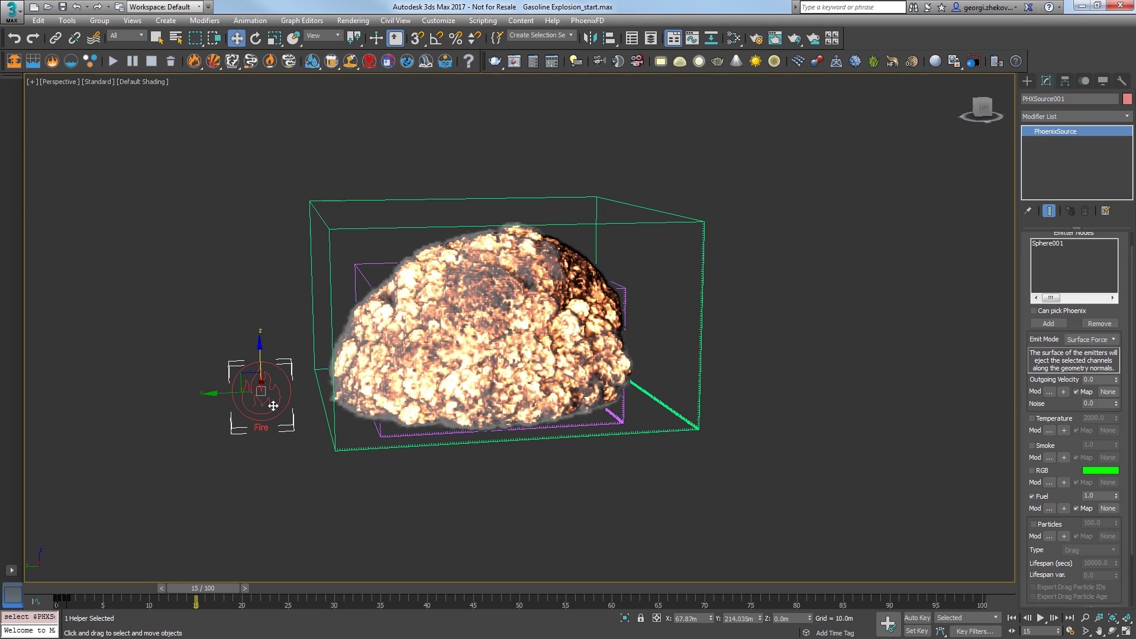
pyautogui.doubleClick(1100, 404)
pyautogui.write('10')
pyautogui.press('Return')
pyautogui.click(113, 61)
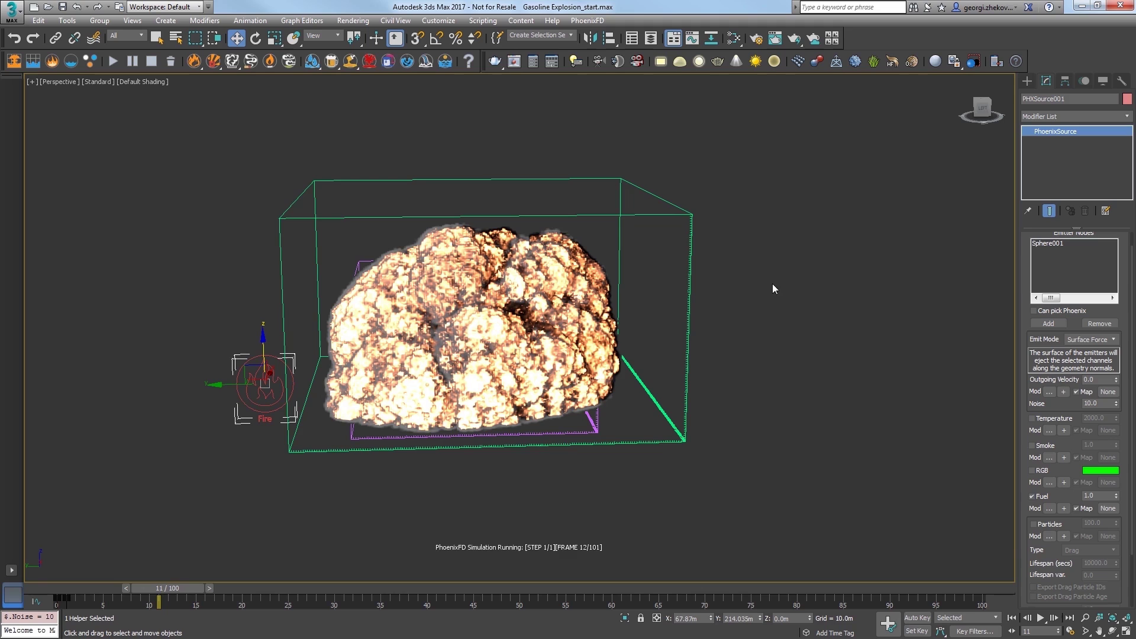
pyautogui.moveTo(772, 283); pyautogui.dragTo(672, 197)
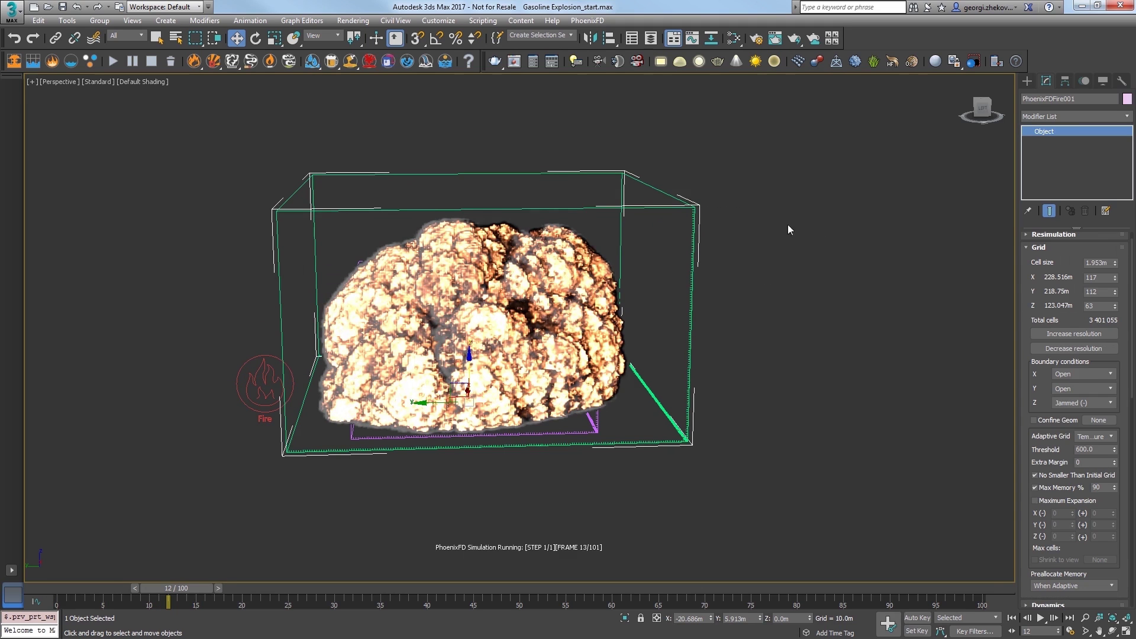
# Set the fire's Opacity Mode to Use Own Opacity in Volumetric Options and stop the simulation
pyautogui.click(1027, 247)
pyautogui.click(1041, 340)
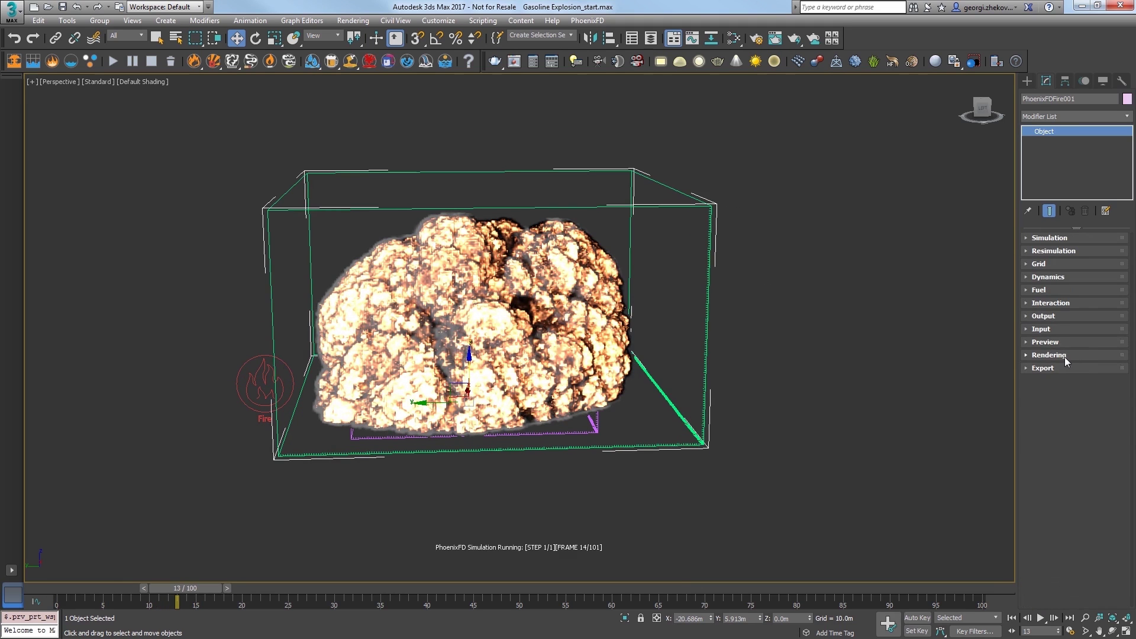
pyautogui.click(1064, 357)
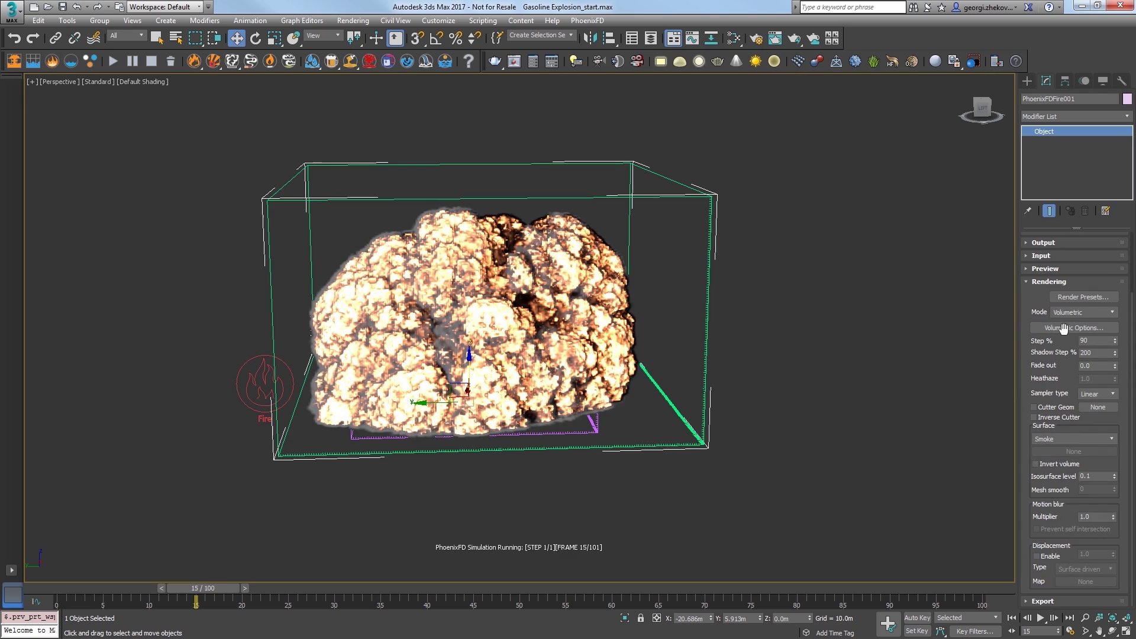
pyautogui.click(1073, 329)
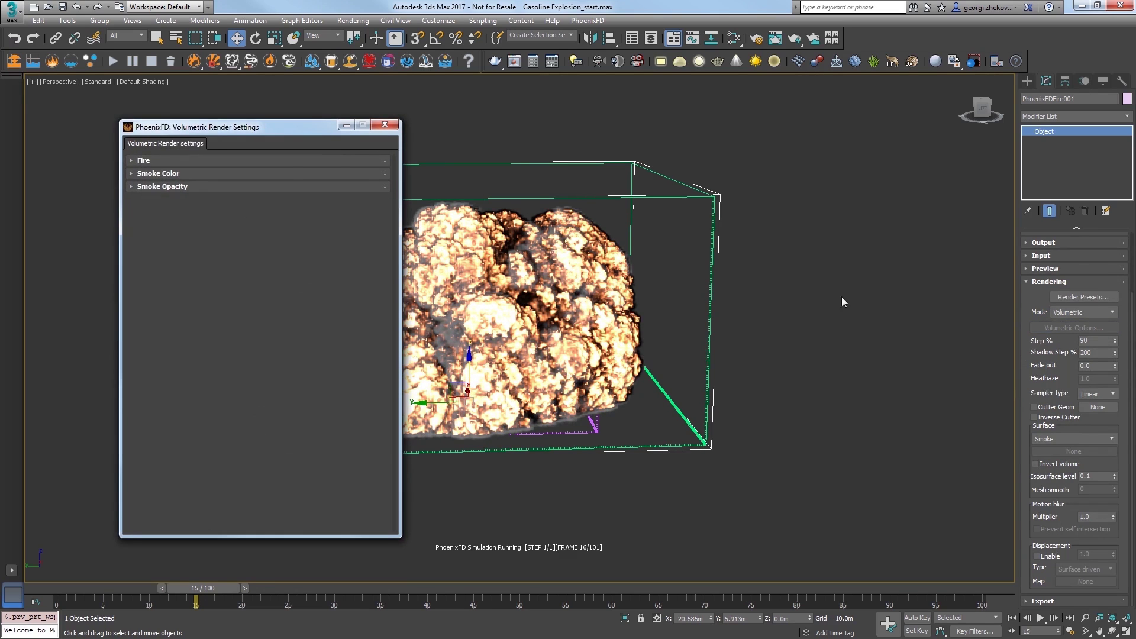
pyautogui.moveTo(304, 122); pyautogui.dragTo(874, 132)
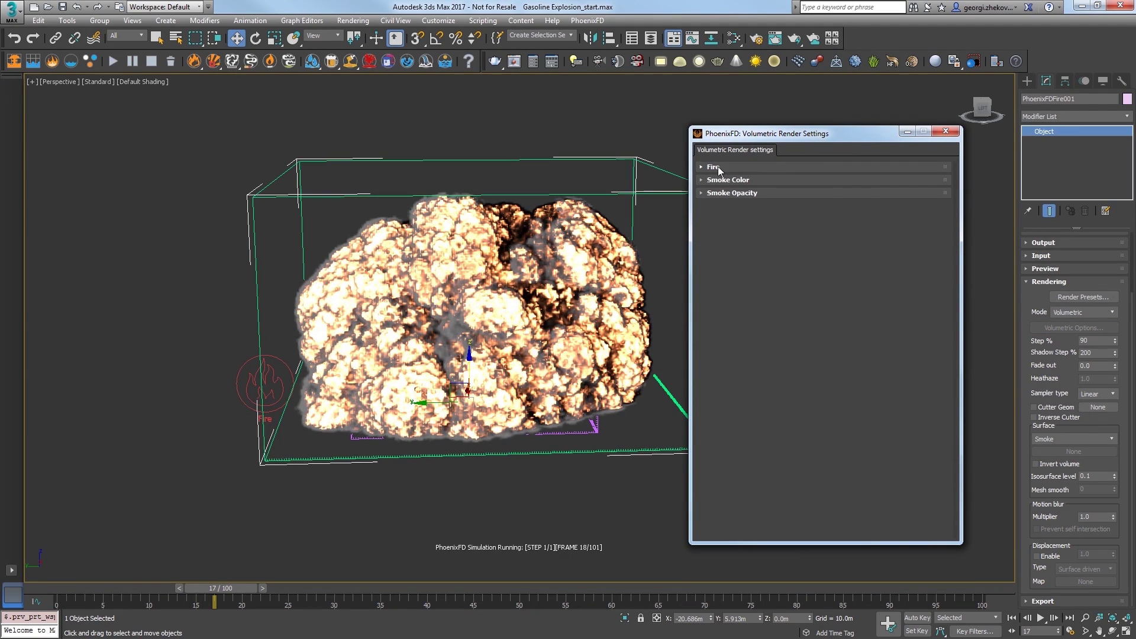
pyautogui.click(718, 167)
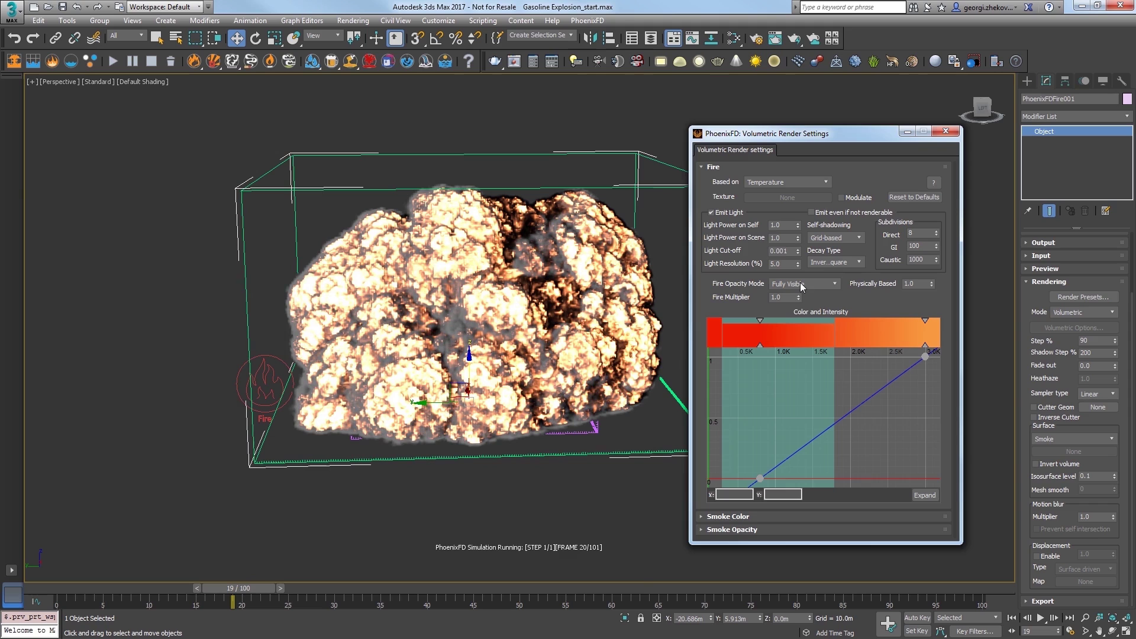
pyautogui.click(799, 284)
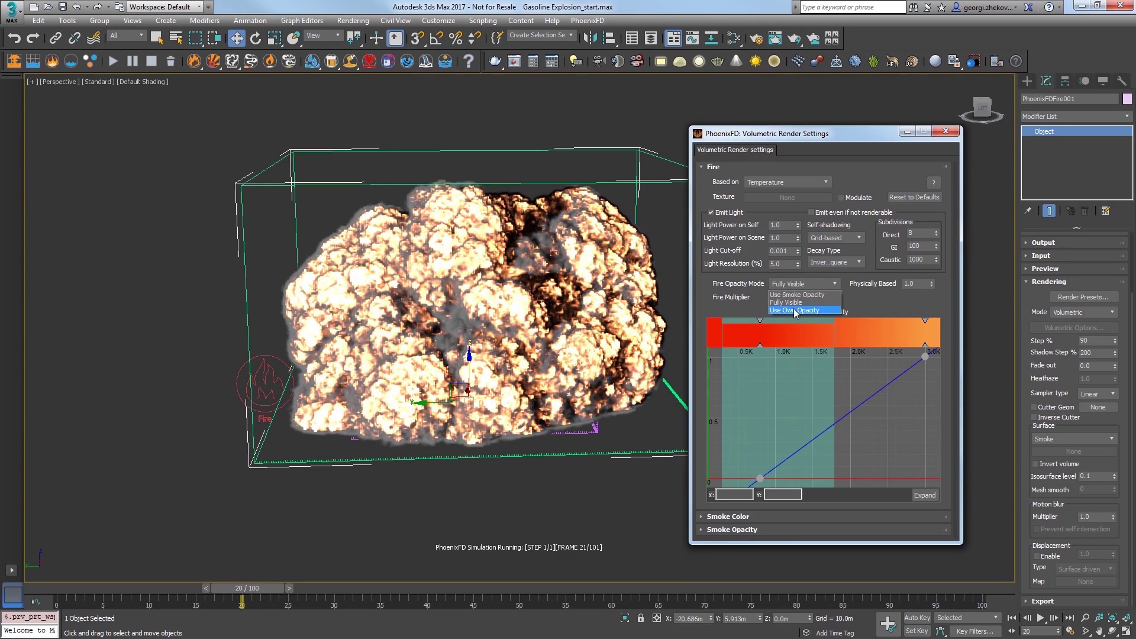
pyautogui.click(795, 310)
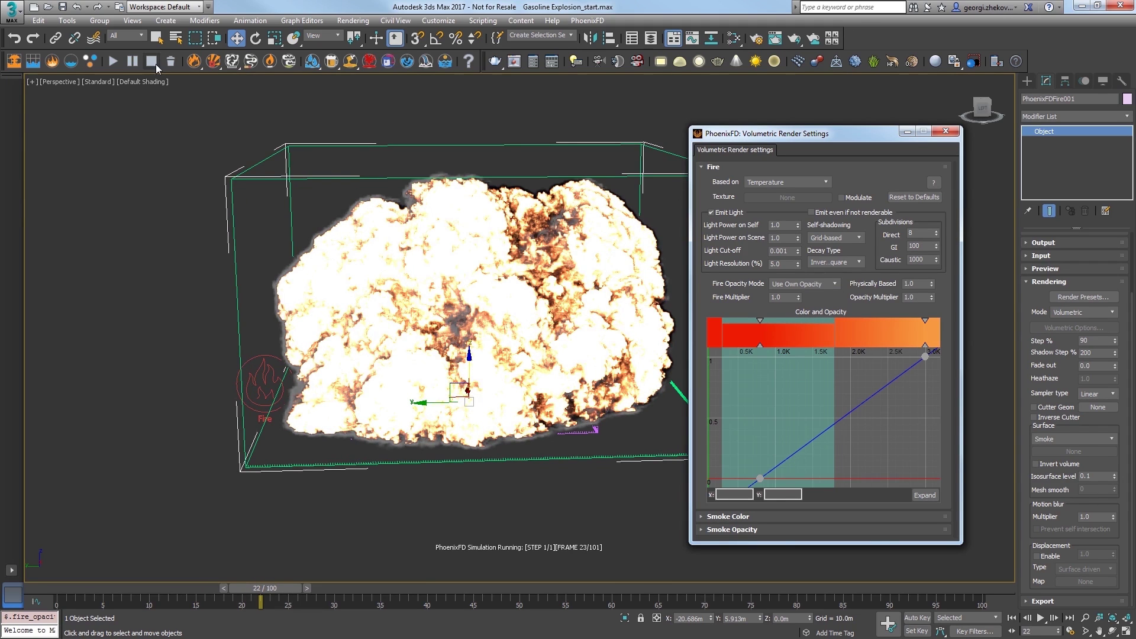
pyautogui.click(154, 62)
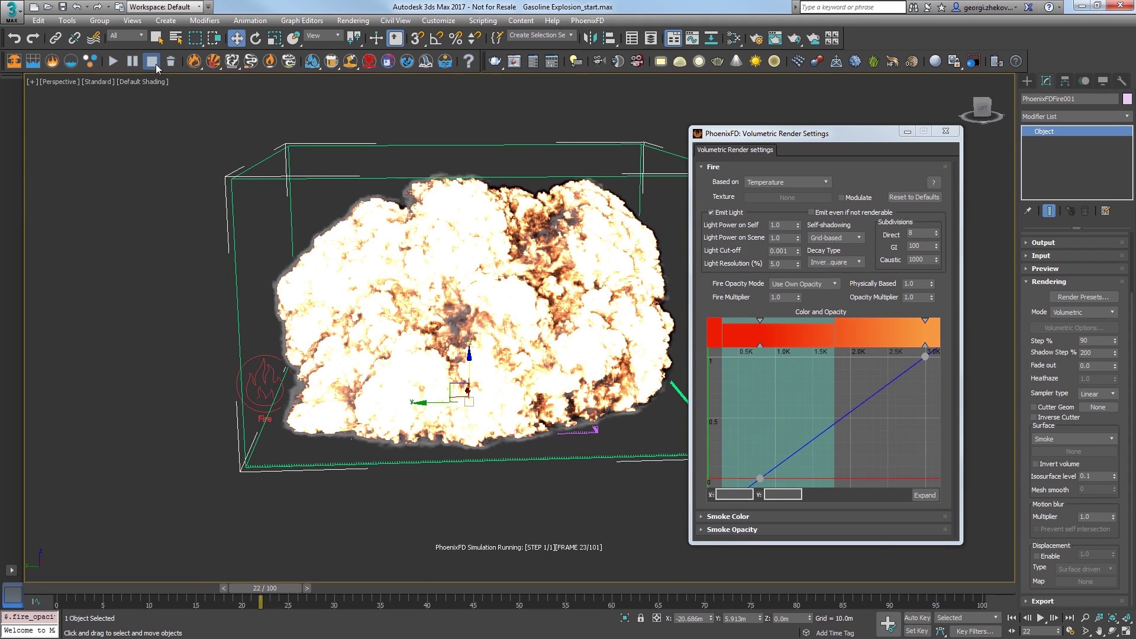
# Reshape the fire opacity curve into sharp peaks around 1.0K–1.5K and lower Opacity Multiplier to about 0.78
pyautogui.click(806, 442)
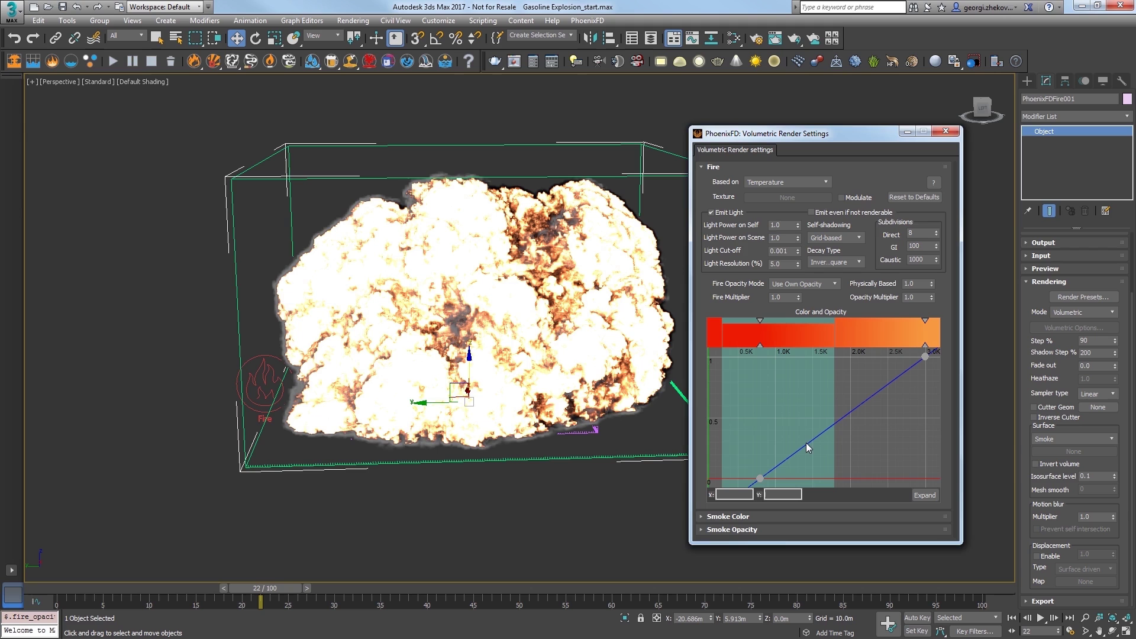
pyautogui.moveTo(807, 442)
pyautogui.mouseDown()
pyautogui.moveTo(767, 417)
pyautogui.moveTo(822, 458)
pyautogui.moveTo(777, 408)
pyautogui.moveTo(819, 444)
pyautogui.moveTo(793, 405)
pyautogui.moveTo(814, 424)
pyautogui.mouseUp()
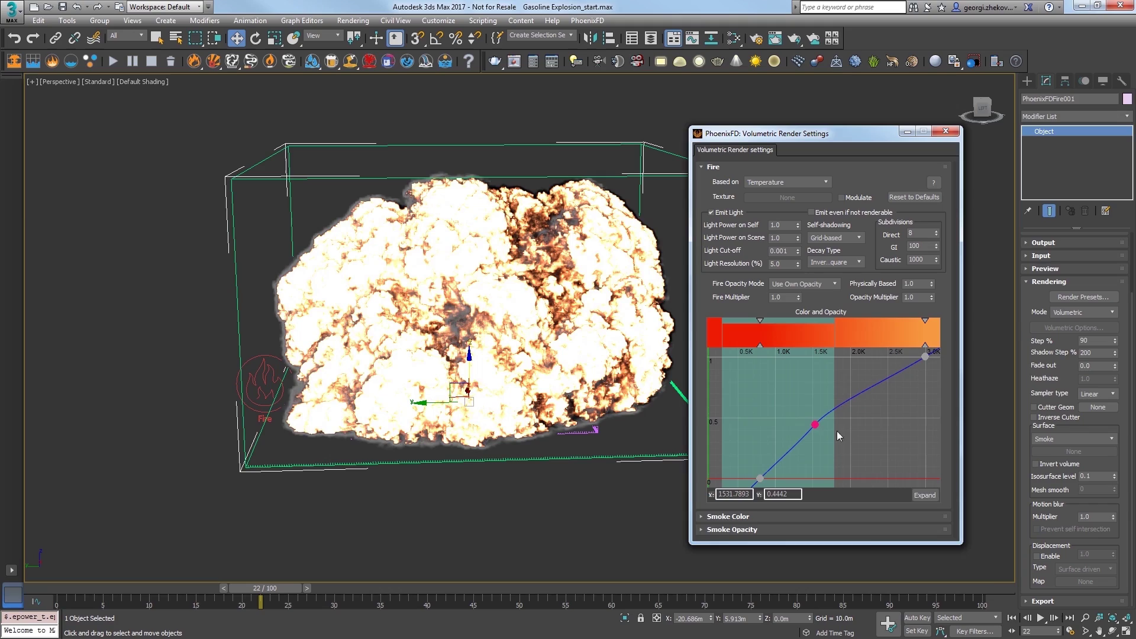
pyautogui.click(931, 495)
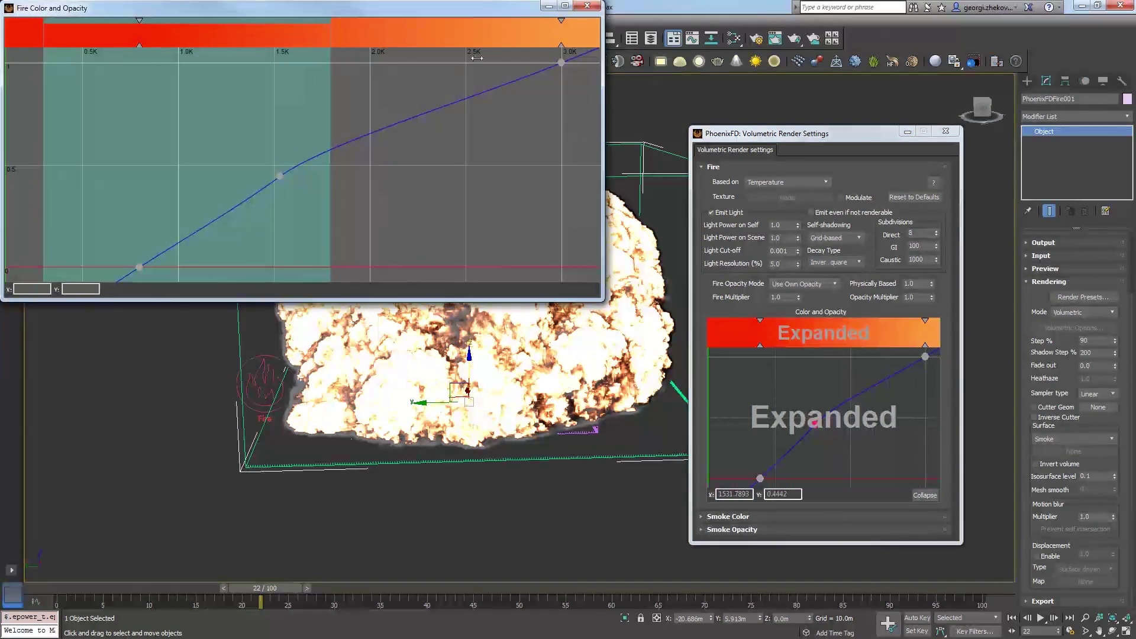
pyautogui.moveTo(424, 10); pyautogui.dragTo(647, 163)
pyautogui.moveTo(398, 401); pyautogui.dragTo(409, 420)
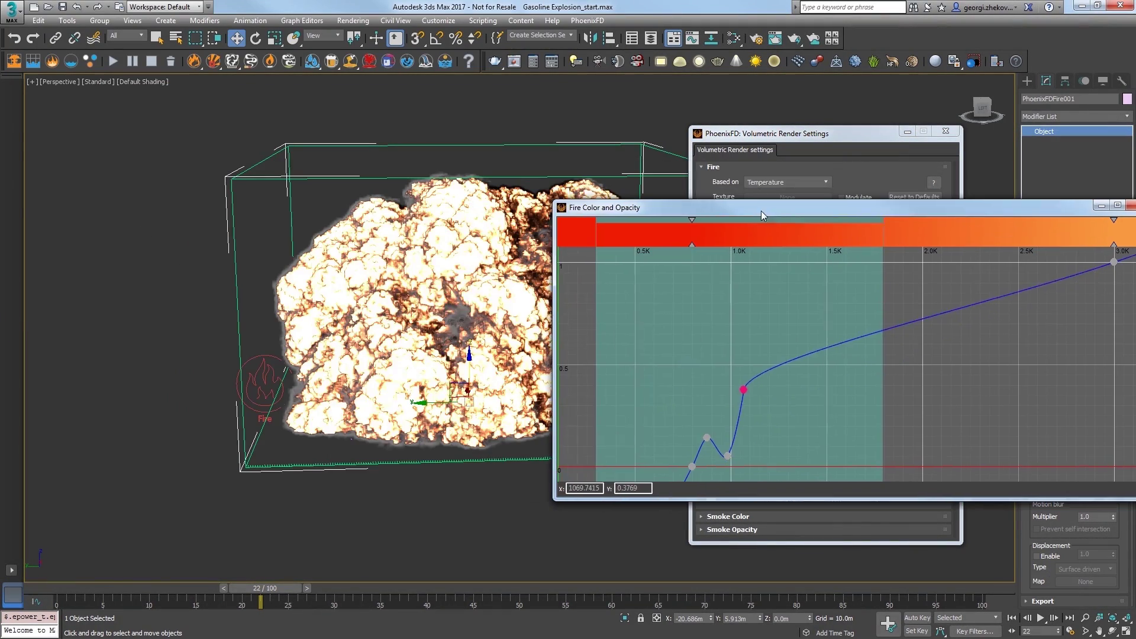
pyautogui.moveTo(763, 382); pyautogui.dragTo(803, 369)
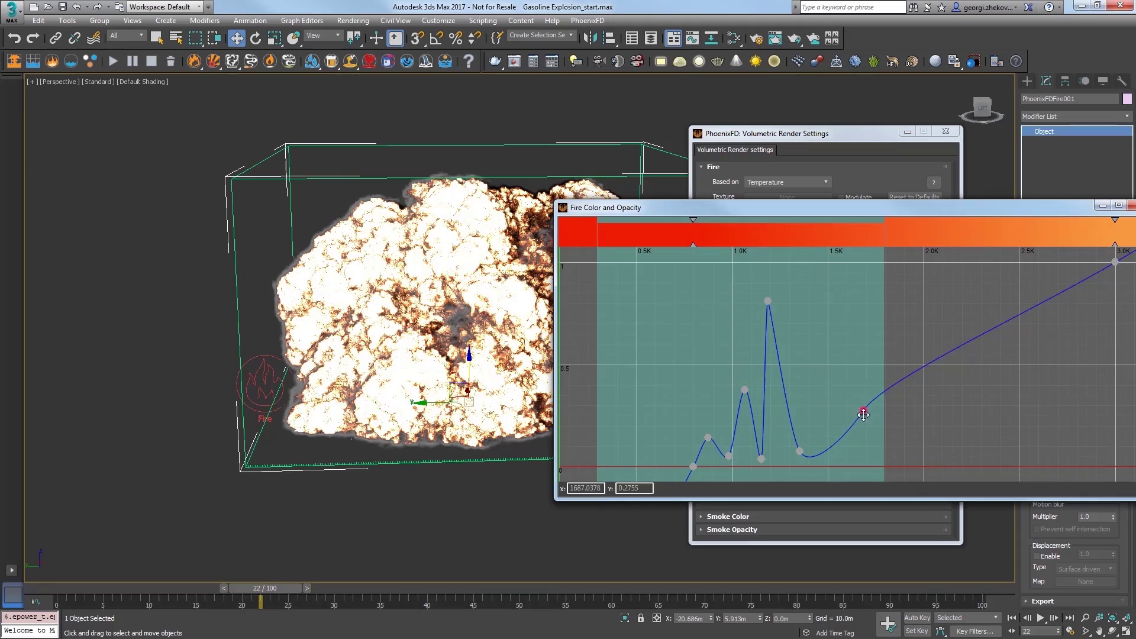
pyautogui.moveTo(862, 411); pyautogui.dragTo(768, 266)
pyautogui.moveTo(744, 390); pyautogui.dragTo(796, 404)
pyautogui.moveTo(760, 458); pyautogui.dragTo(750, 462)
pyautogui.moveTo(729, 456); pyautogui.dragTo(723, 461)
pyautogui.moveTo(738, 352); pyautogui.dragTo(730, 348)
pyautogui.moveTo(831, 288); pyautogui.dragTo(832, 276)
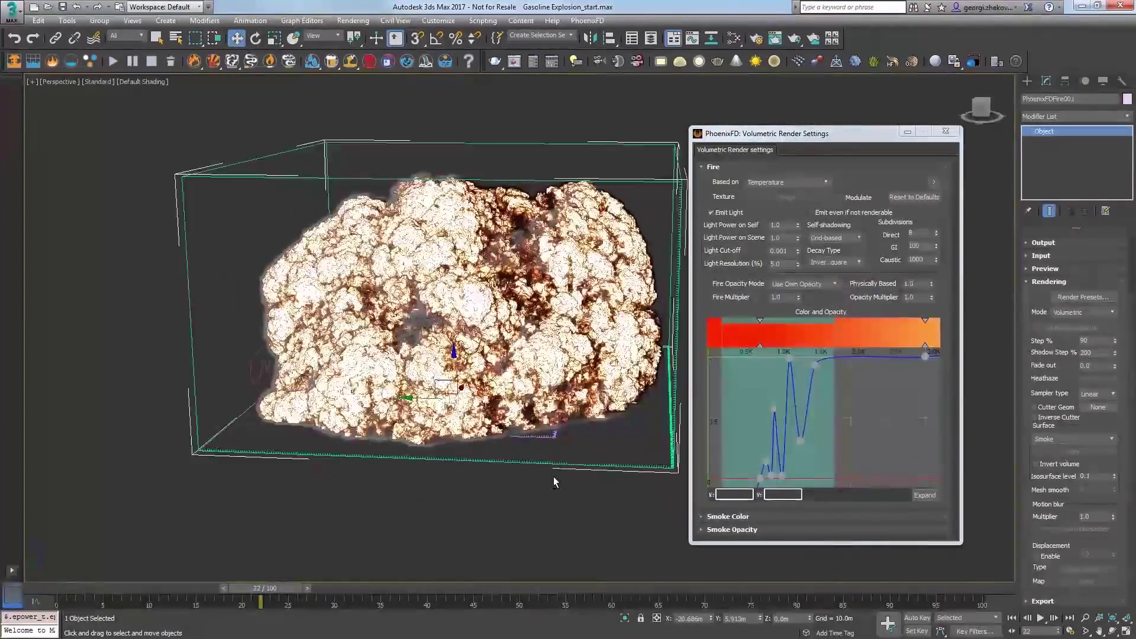
pyautogui.moveTo(782, 475); pyautogui.dragTo(783, 469)
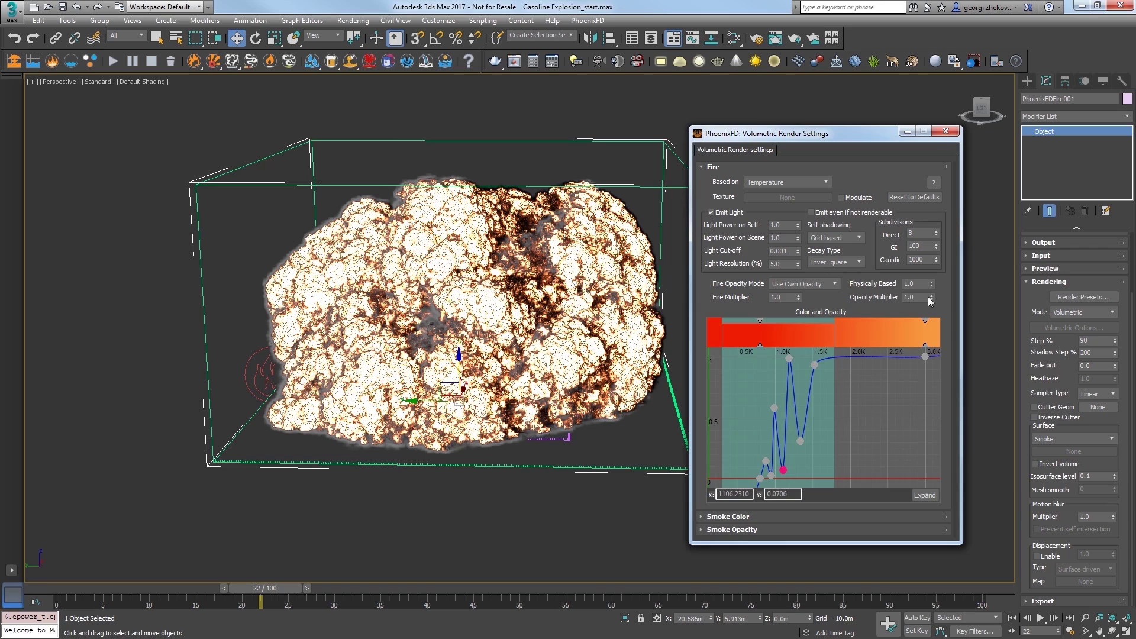
pyautogui.moveTo(932, 297); pyautogui.dragTo(934, 310)
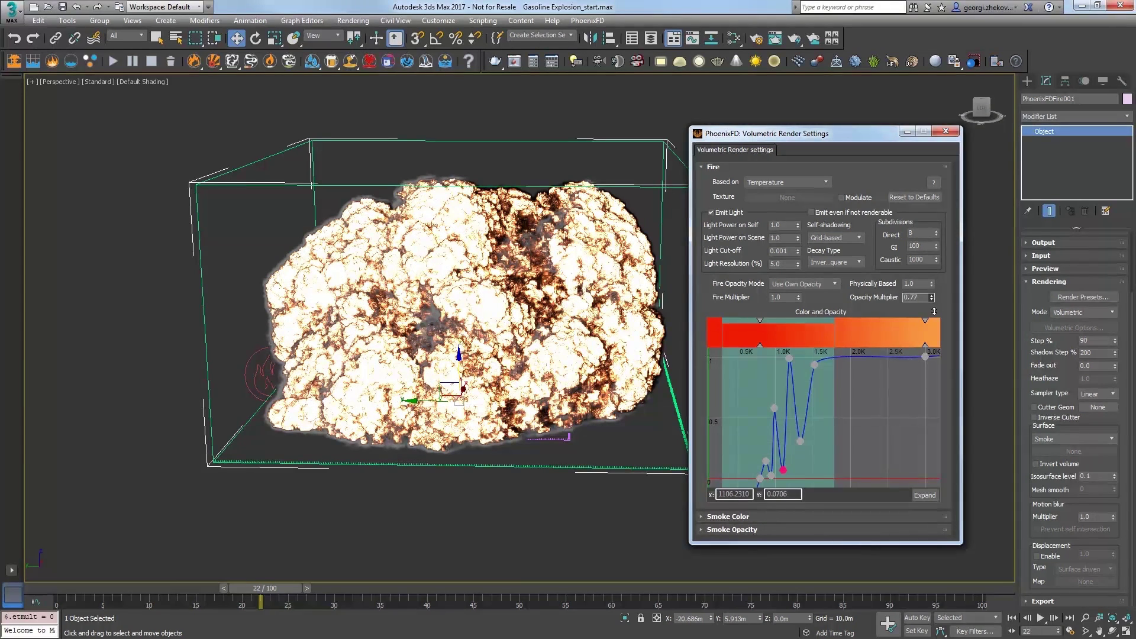
# Set the fire's Opacity Multiplier to 0.5 and Physically Based to 0.75
pyautogui.doubleClick(912, 297)
pyautogui.keyDown('alt'); pyautogui.moveTo(473, 296); pyautogui.dragTo(556, 311, button='middle'); pyautogui.keyUp('alt')
pyautogui.doubleClick(907, 283)
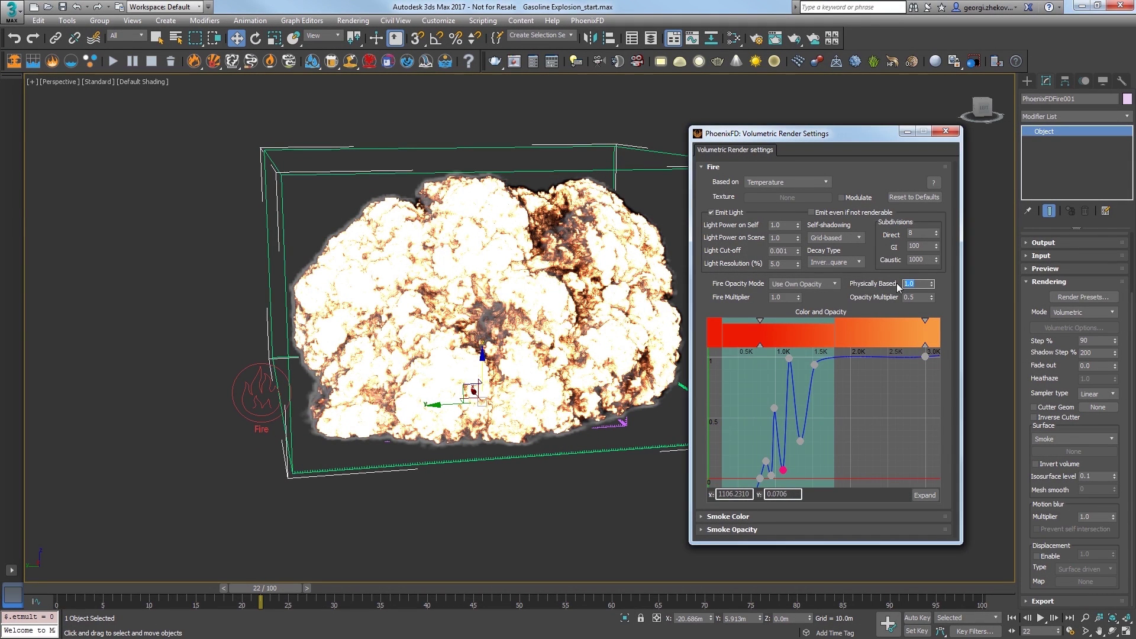
pyautogui.write('0.75')
pyautogui.press('Return')
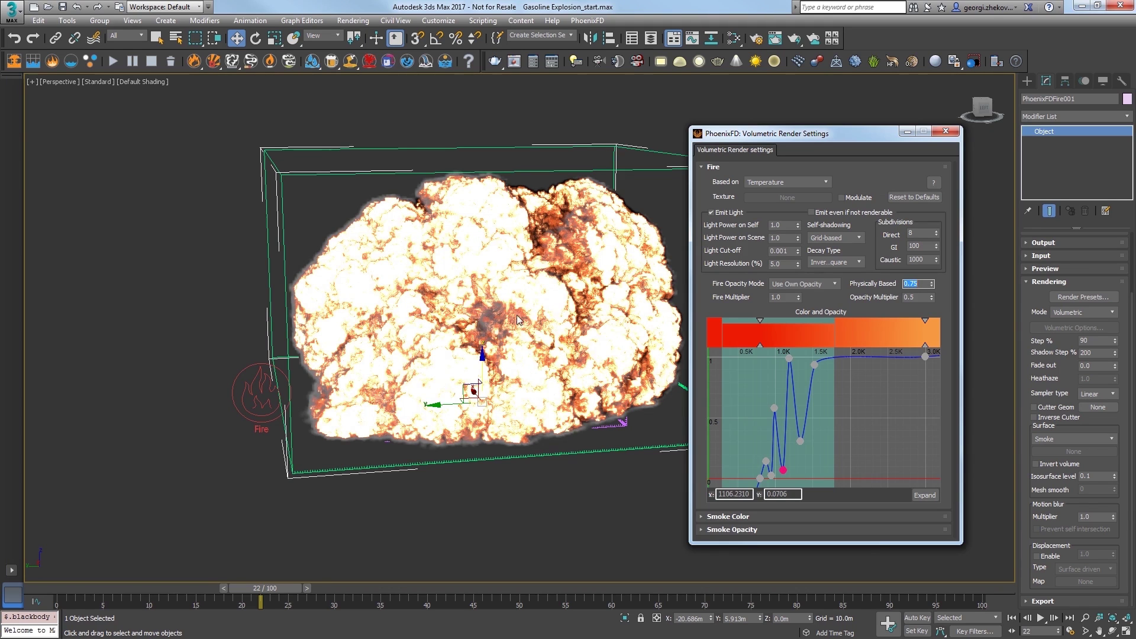
pyautogui.moveTo(596, 255)
pyautogui.keyDown('alt'); pyautogui.mouseDown(button='middle')
pyautogui.moveTo(602, 266)
pyautogui.moveTo(594, 262)
pyautogui.mouseUp(button='middle'); pyautogui.keyUp('alt')
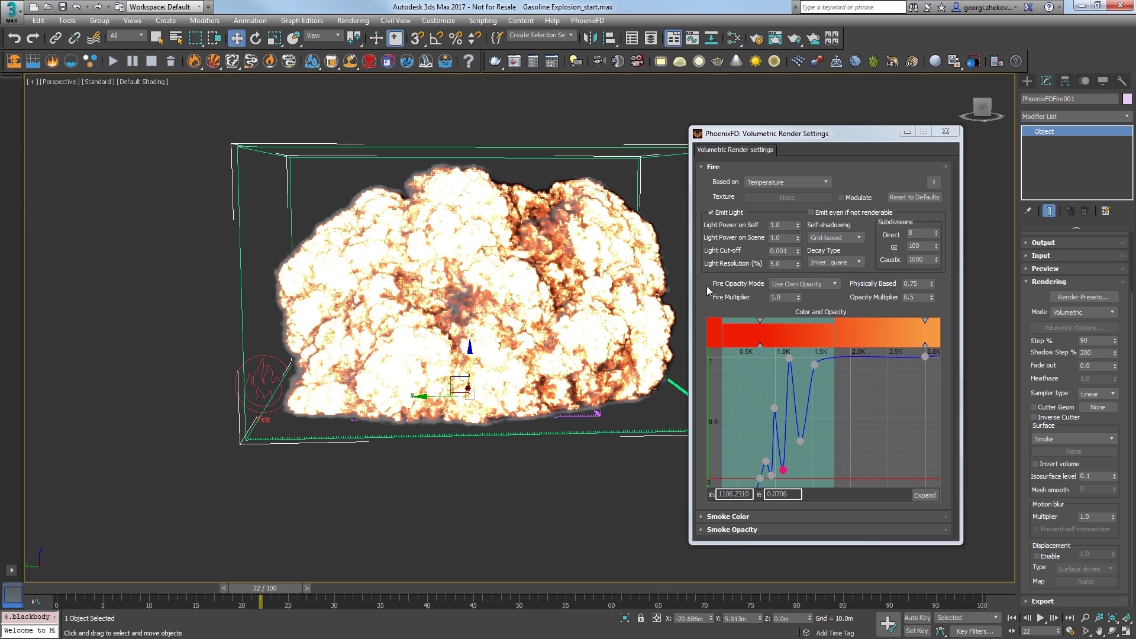
# Slide a fire gradient colour stop left, trying a greener hue but cancelling to keep orange
pyautogui.moveTo(760, 320); pyautogui.dragTo(740, 320)
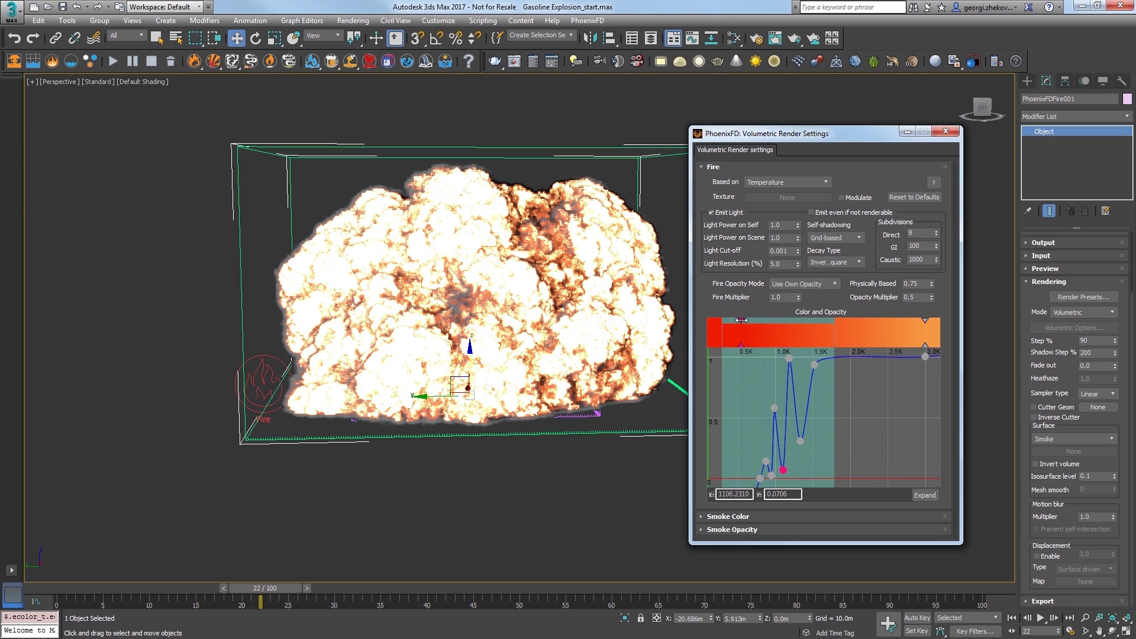
pyautogui.doubleClick(741, 320)
pyautogui.moveTo(400, 121)
pyautogui.mouseDown()
pyautogui.moveTo(420, 122)
pyautogui.moveTo(409, 122)
pyautogui.mouseUp()
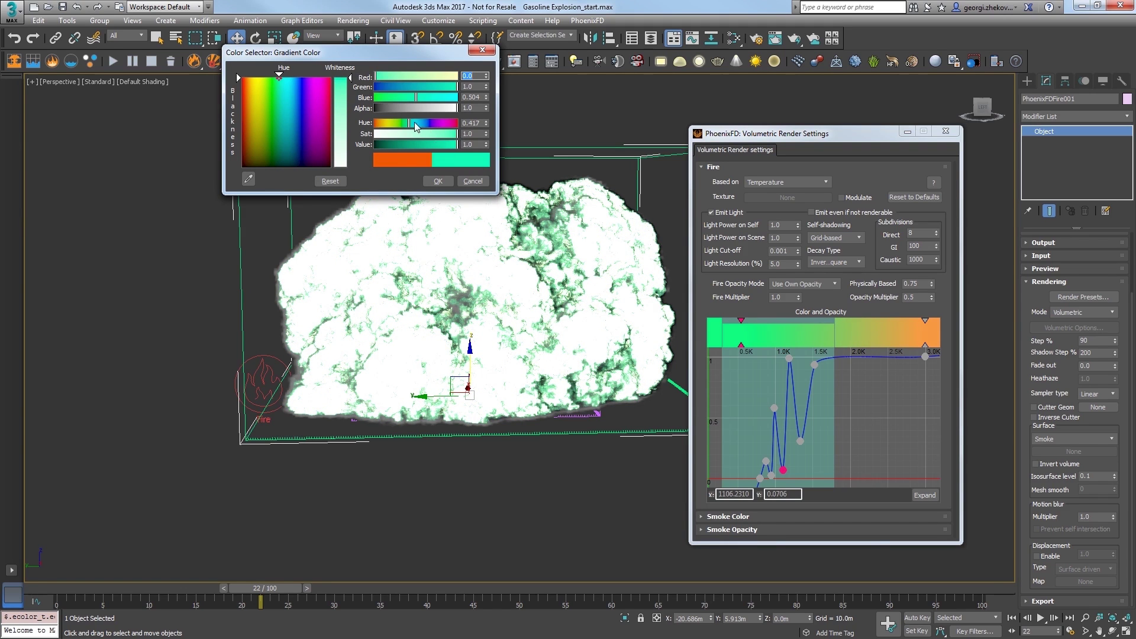
pyautogui.click(473, 181)
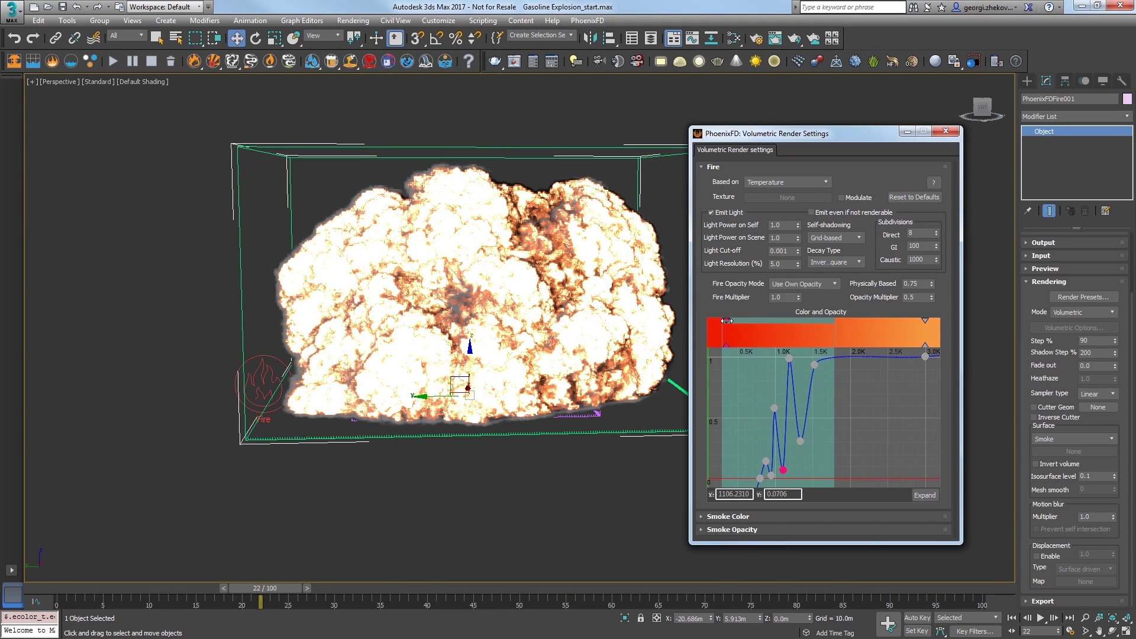
# Close the volumetric render settings and review the explosion up to frame 19
pyautogui.click(946, 131)
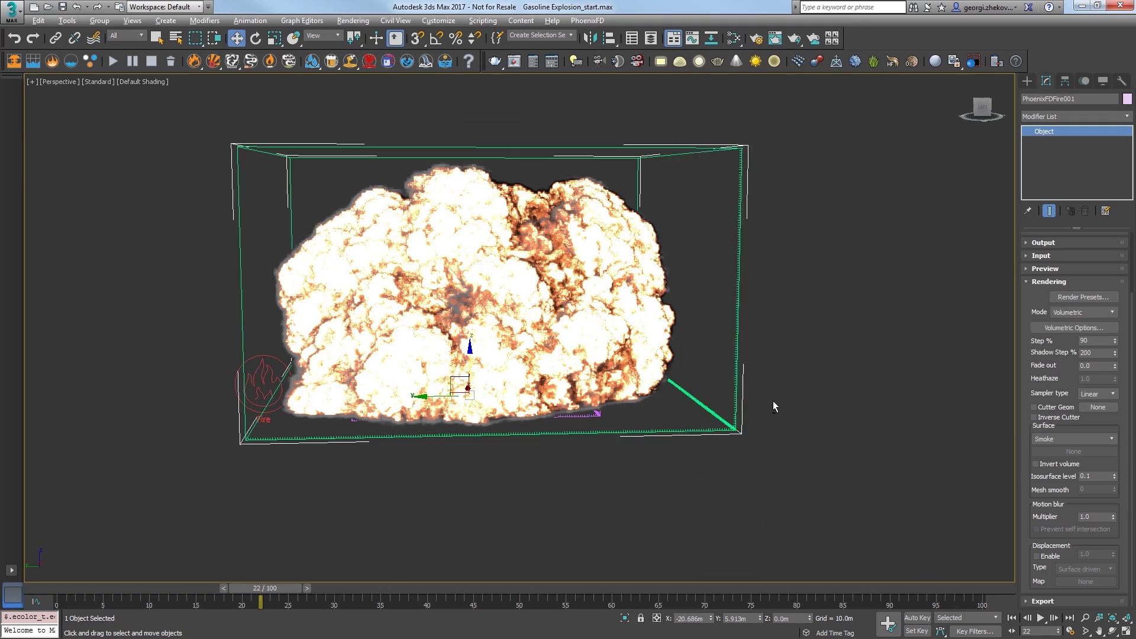
pyautogui.keyDown('alt'); pyautogui.moveTo(773, 399); pyautogui.dragTo(795, 422, button='middle'); pyautogui.keyUp('alt')
pyautogui.moveTo(263, 587); pyautogui.dragTo(243, 577)
pyautogui.keyDown('alt'); pyautogui.moveTo(413, 450); pyautogui.dragTo(355, 432, button='middle'); pyautogui.keyUp('alt')
pyautogui.moveTo(238, 588); pyautogui.dragTo(259, 589)
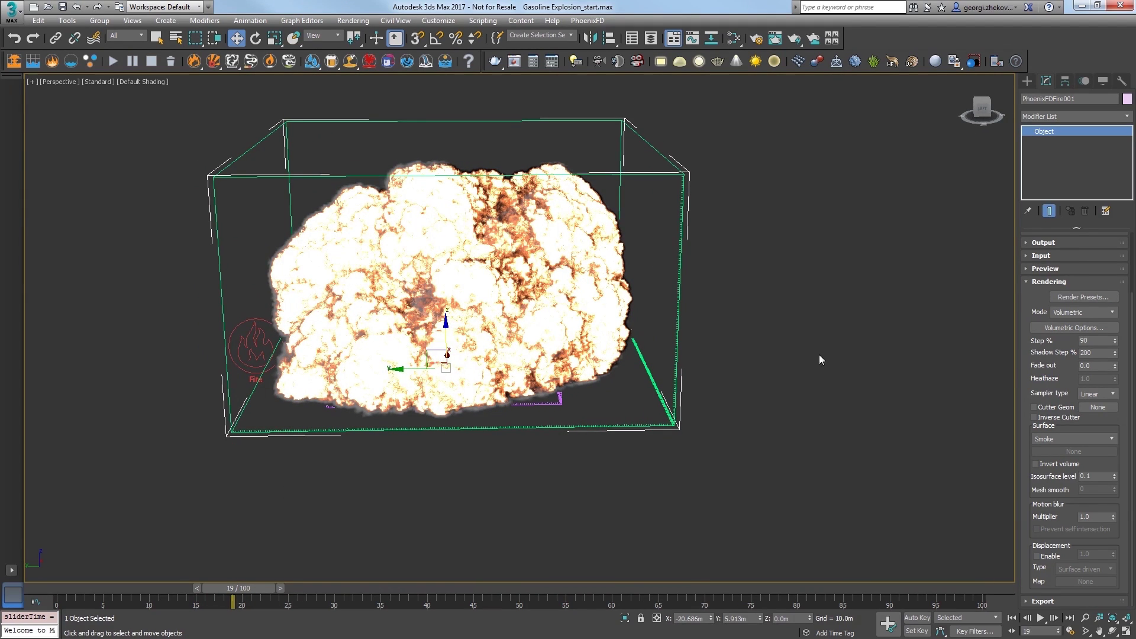
# Set Dynamics conservation Quality to 80 and re-run the simulation, inspecting the growing explosion
pyautogui.click(1035, 281)
pyautogui.click(1052, 277)
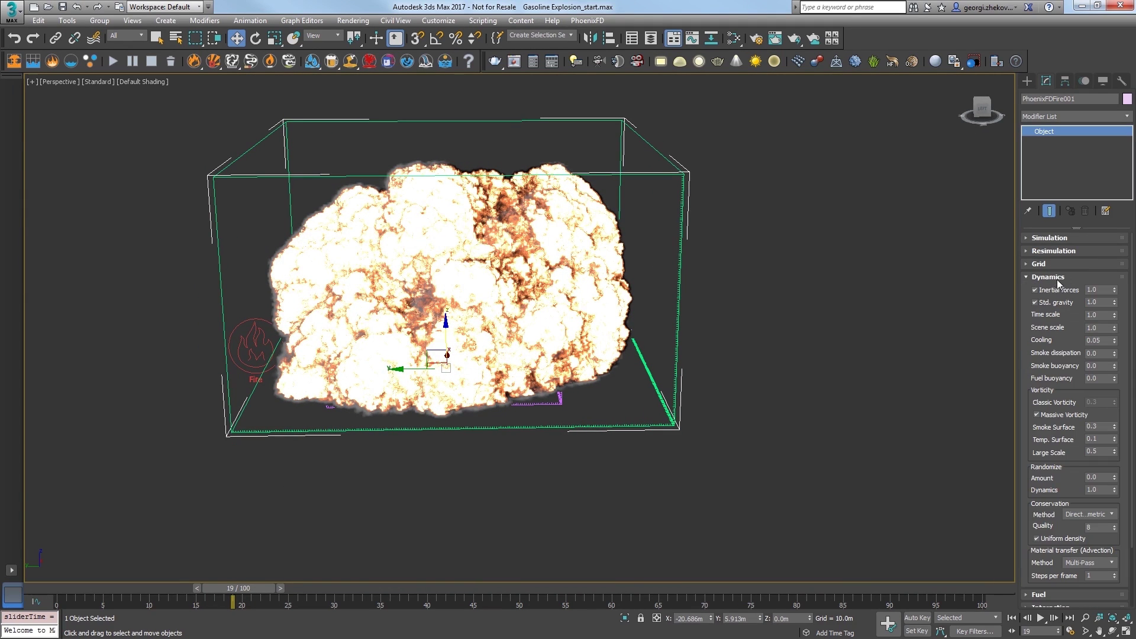
pyautogui.scroll(-3, 1057, 454)
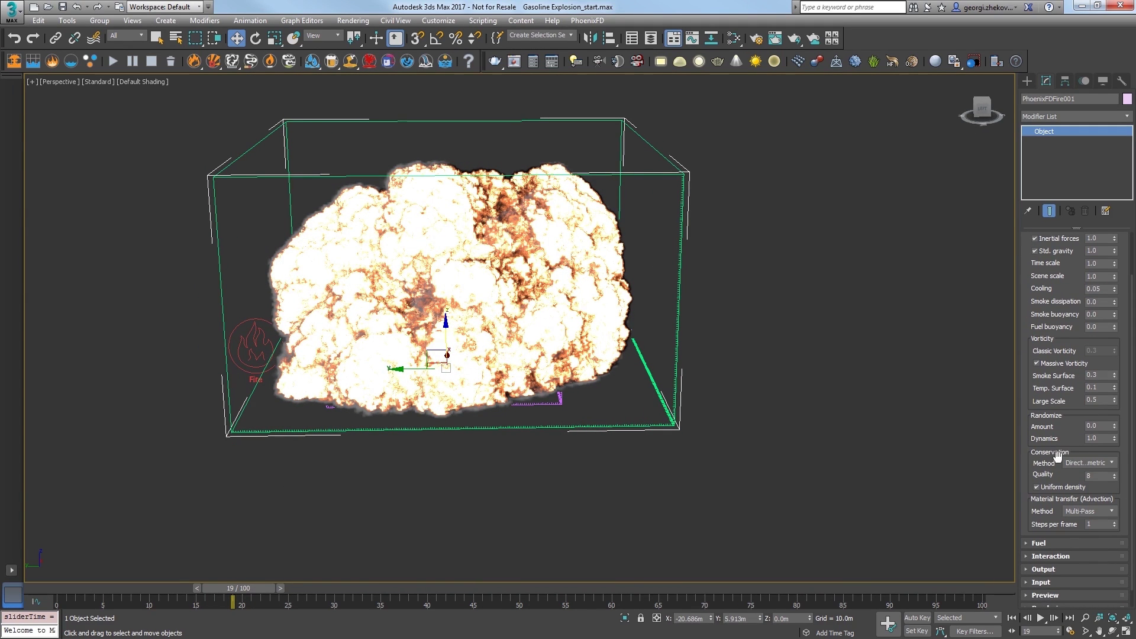
pyautogui.doubleClick(1088, 476)
pyautogui.press('Return')
pyautogui.click(113, 61)
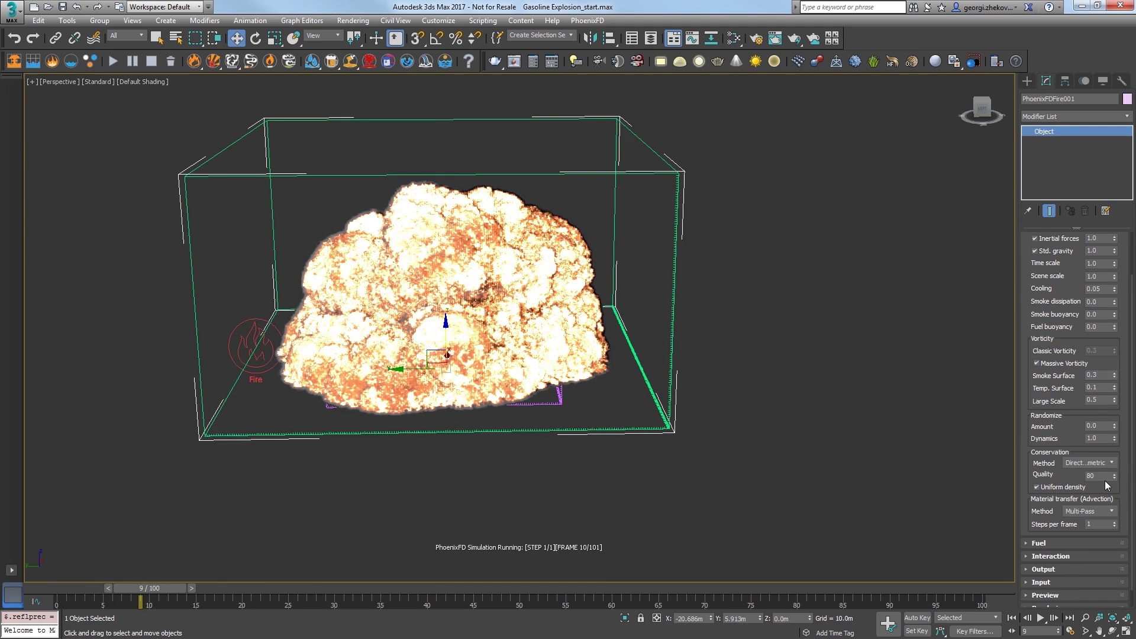
pyautogui.keyDown('alt'); pyautogui.moveTo(946, 514); pyautogui.dragTo(779, 385, button='middle'); pyautogui.keyUp('alt')
pyautogui.keyDown('alt'); pyautogui.moveTo(691, 412); pyautogui.dragTo(689, 469, button='middle'); pyautogui.keyUp('alt')
pyautogui.scroll(-5, 1062, 355)
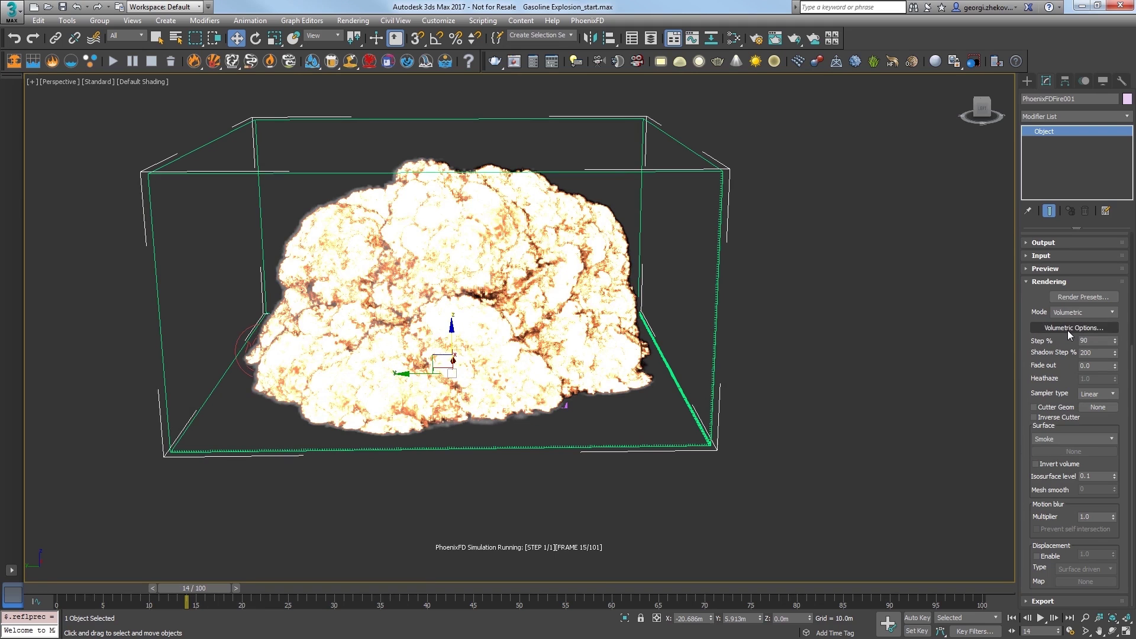
# Set the fire's Based on option to Disabled so only smoke shows
pyautogui.click(1073, 329)
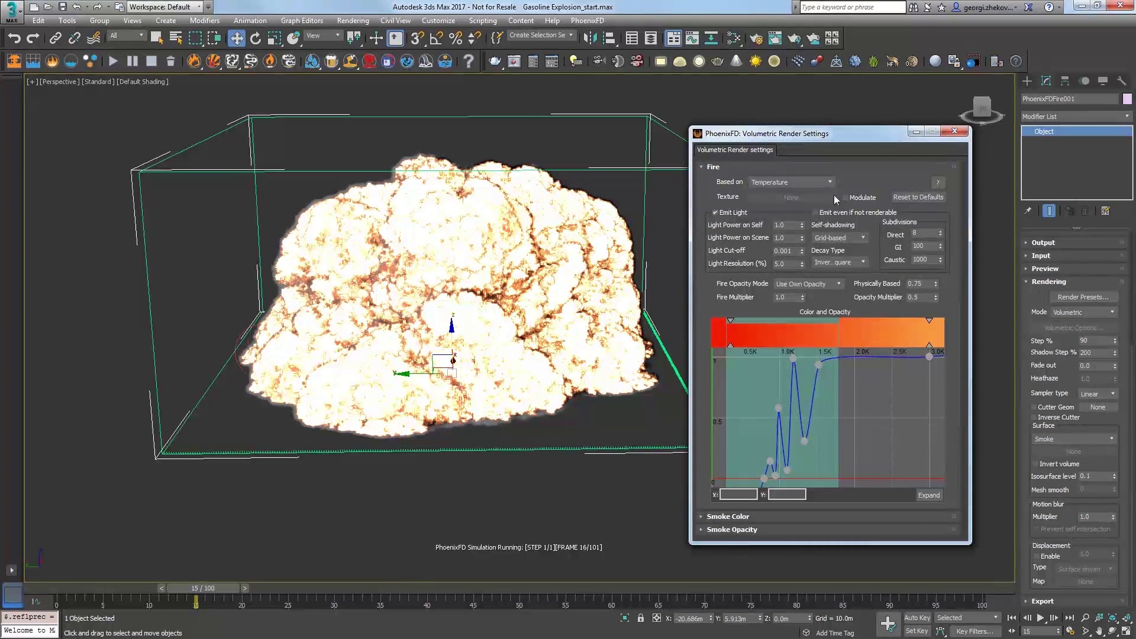
pyautogui.click(793, 182)
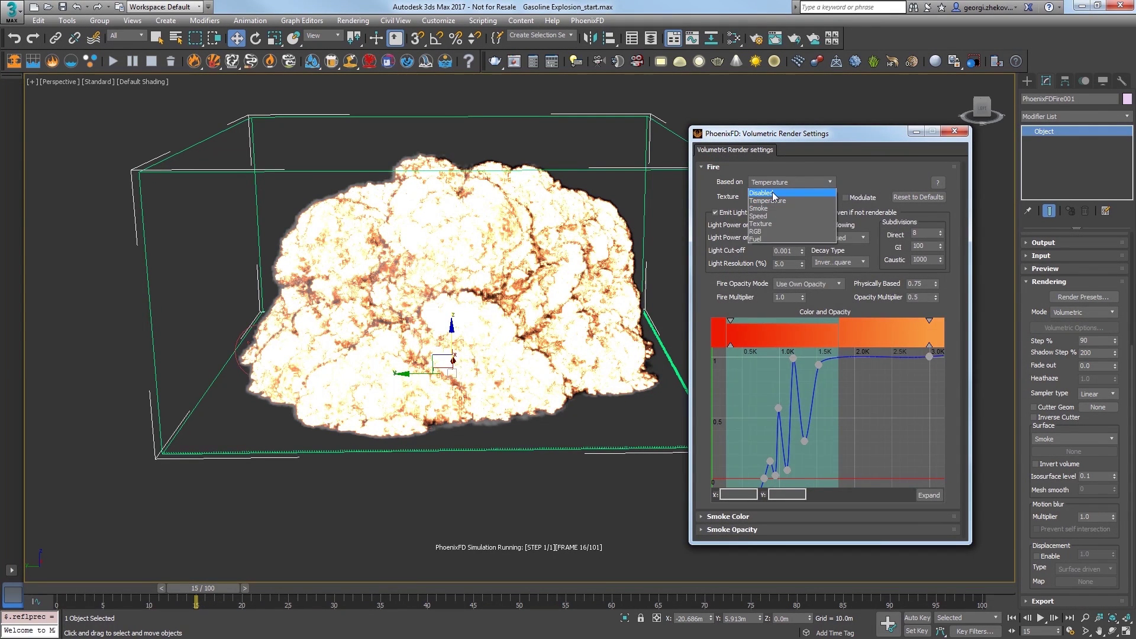
pyautogui.click(769, 193)
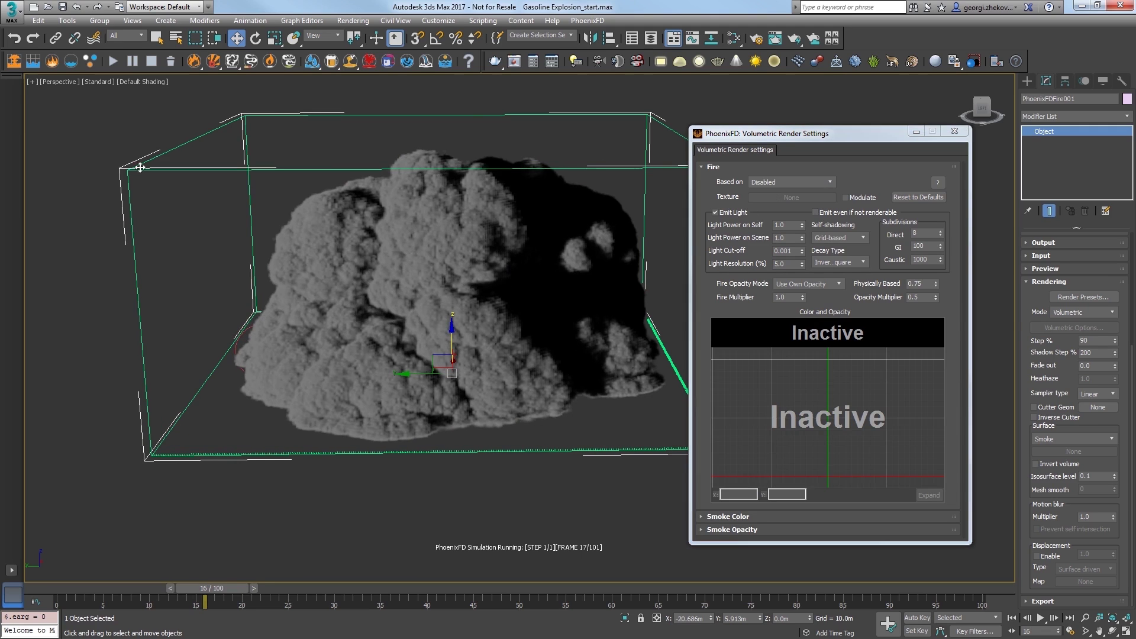
pyautogui.scroll(3, 1073, 414)
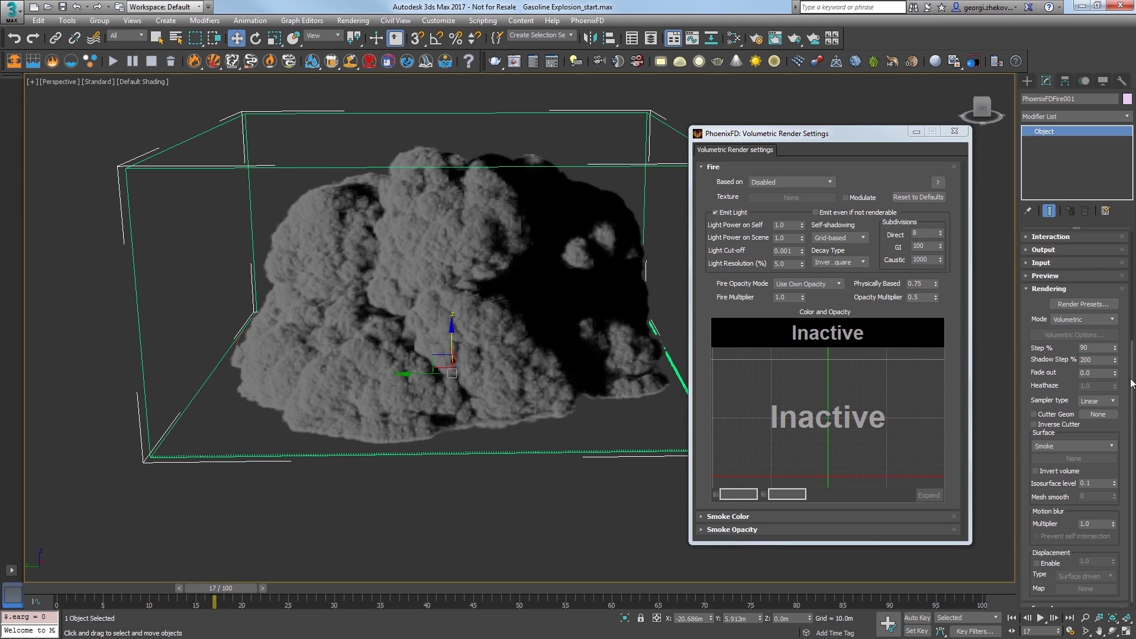
pyautogui.scroll(1, 1025, 314)
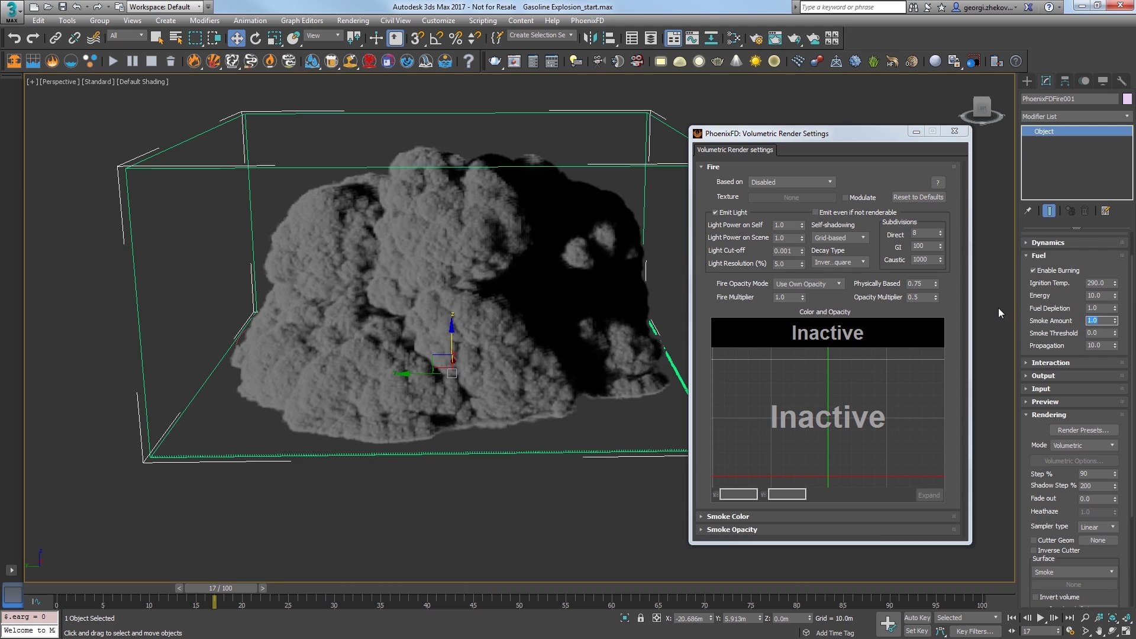
# Set fuel Smoke Amount 0.4, Smoke Threshold 1.0 and Propagation 2.0
pyautogui.write('0.4')
pyautogui.press('Return')
pyautogui.doubleClick(1093, 333)
pyautogui.write('1')
pyautogui.click(1098, 345)
pyautogui.write('2')
pyautogui.press('Return')
# Base the fire on Temperature again, then run and stop the simulation
pyautogui.click(781, 179)
pyautogui.click(775, 200)
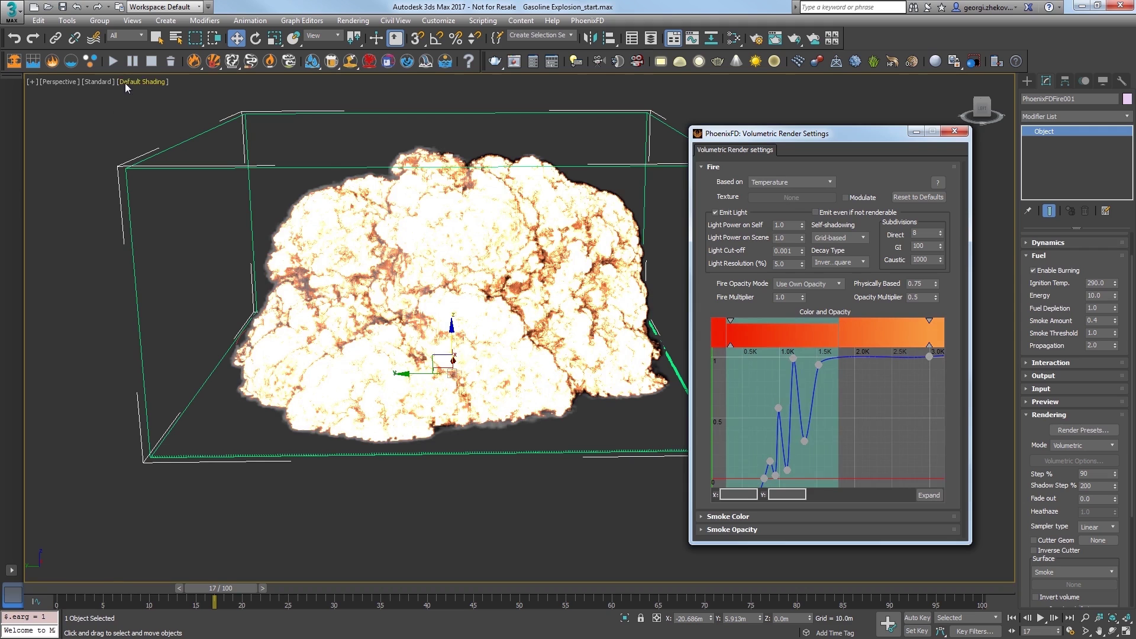
pyautogui.click(113, 62)
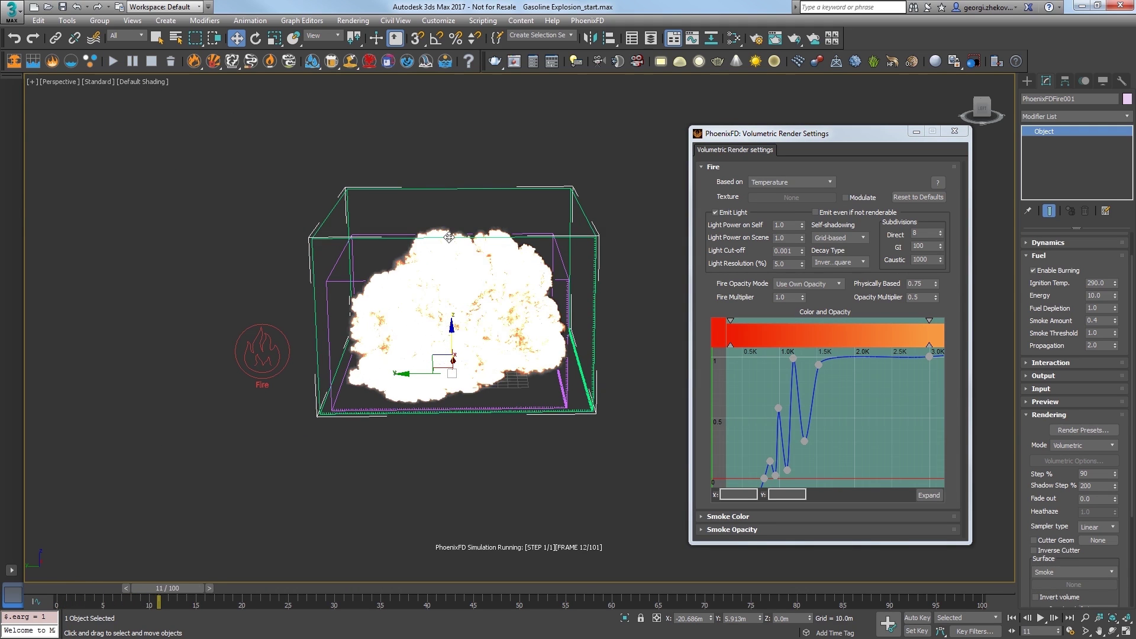
pyautogui.keyDown('alt'); pyautogui.moveTo(467, 378); pyautogui.dragTo(492, 389, button='middle'); pyautogui.keyUp('alt')
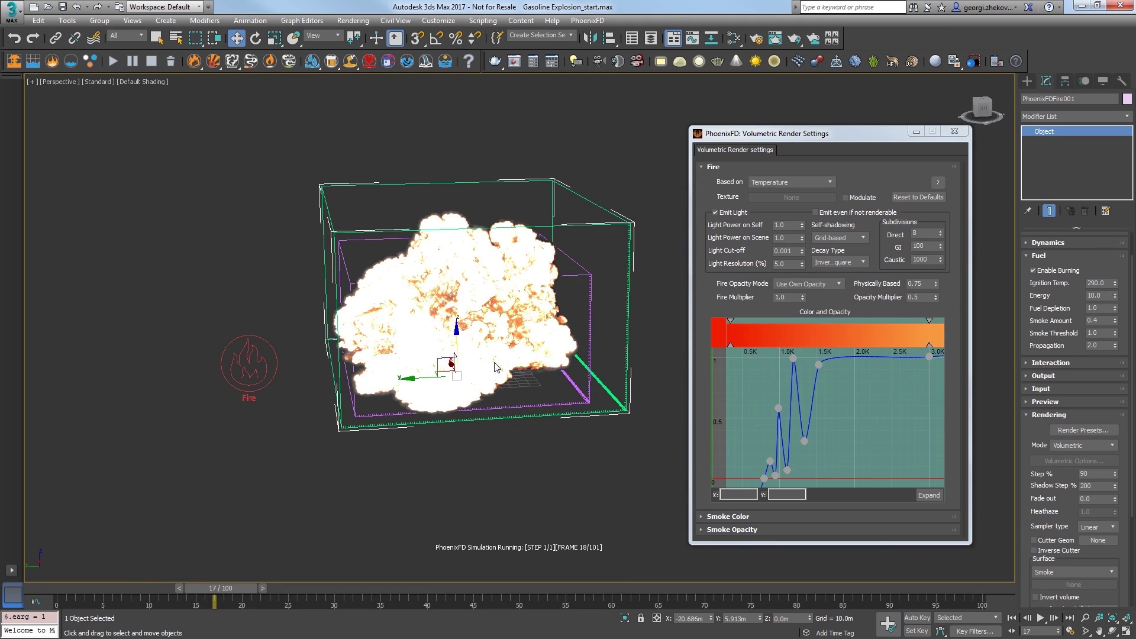
pyautogui.click(151, 65)
# Set fuel Energy to 5.0 and restart the simulation
pyautogui.moveTo(1104, 295); pyautogui.dragTo(1068, 296)
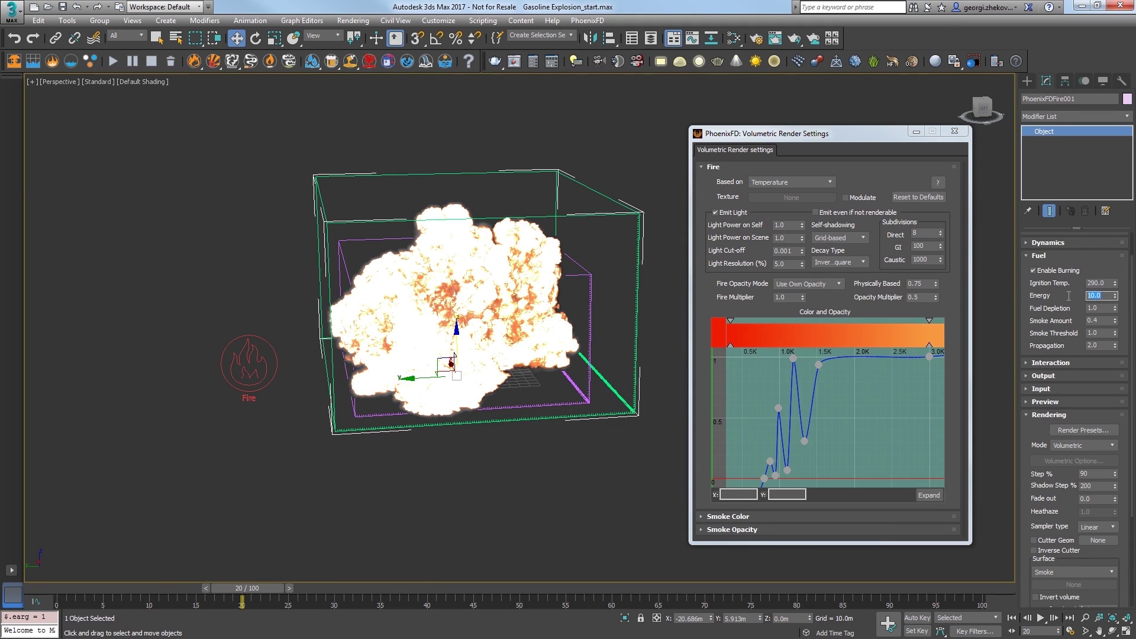
pyautogui.write('5')
pyautogui.press('Return')
pyautogui.click(112, 61)
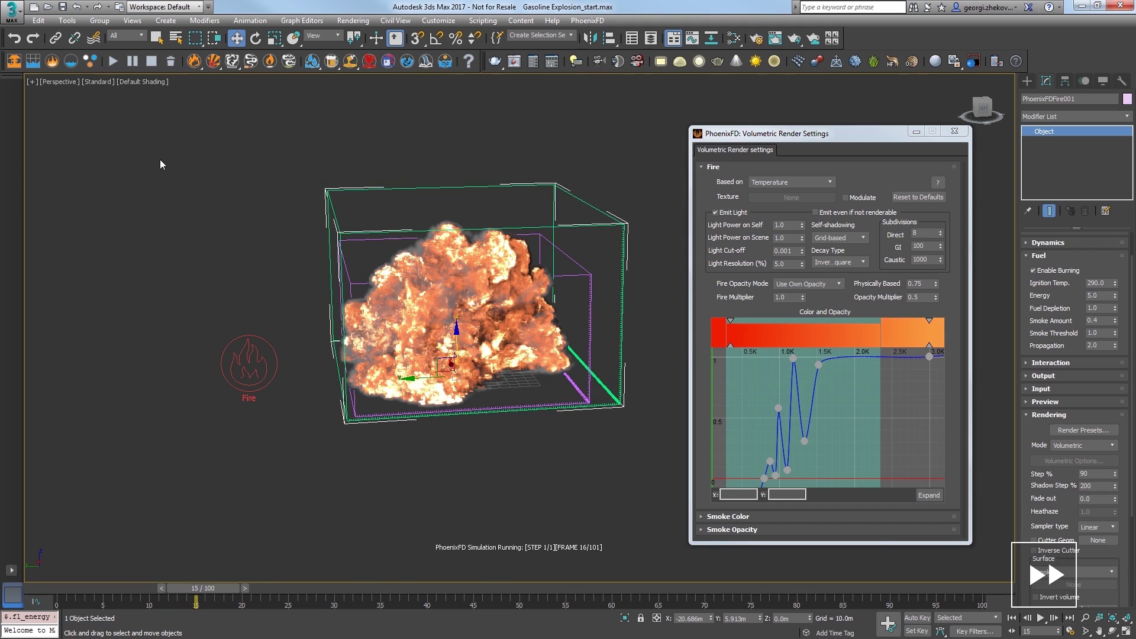
pyautogui.scroll(3, 435, 427)
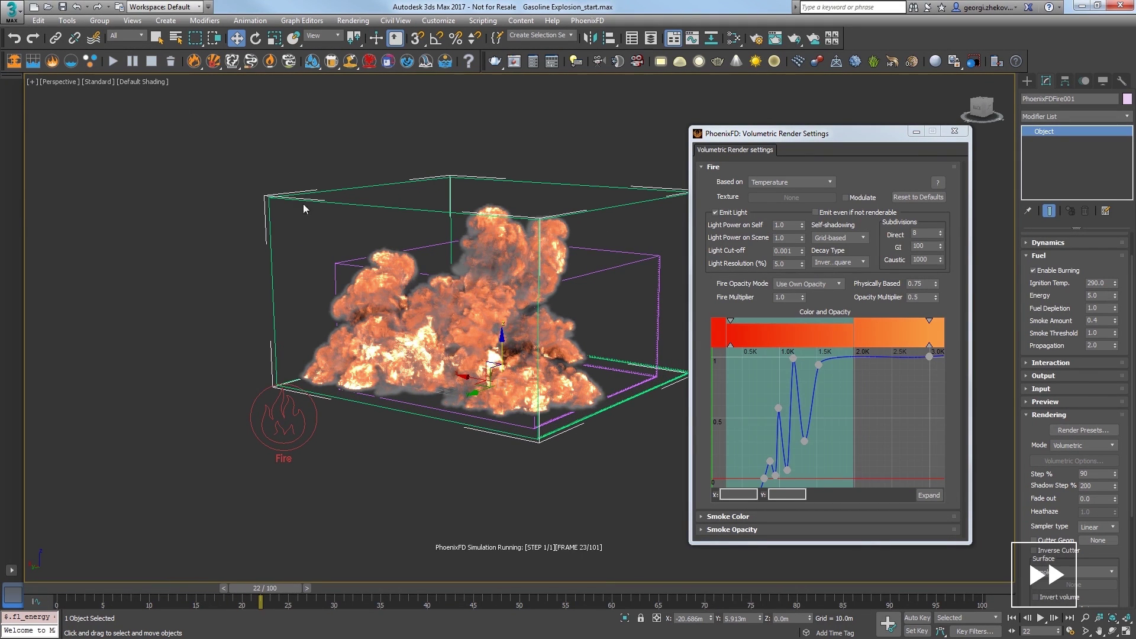
# Stop the simulation, set Dynamics Cooling to 0.3, and re-run it to frame 21
pyautogui.click(151, 62)
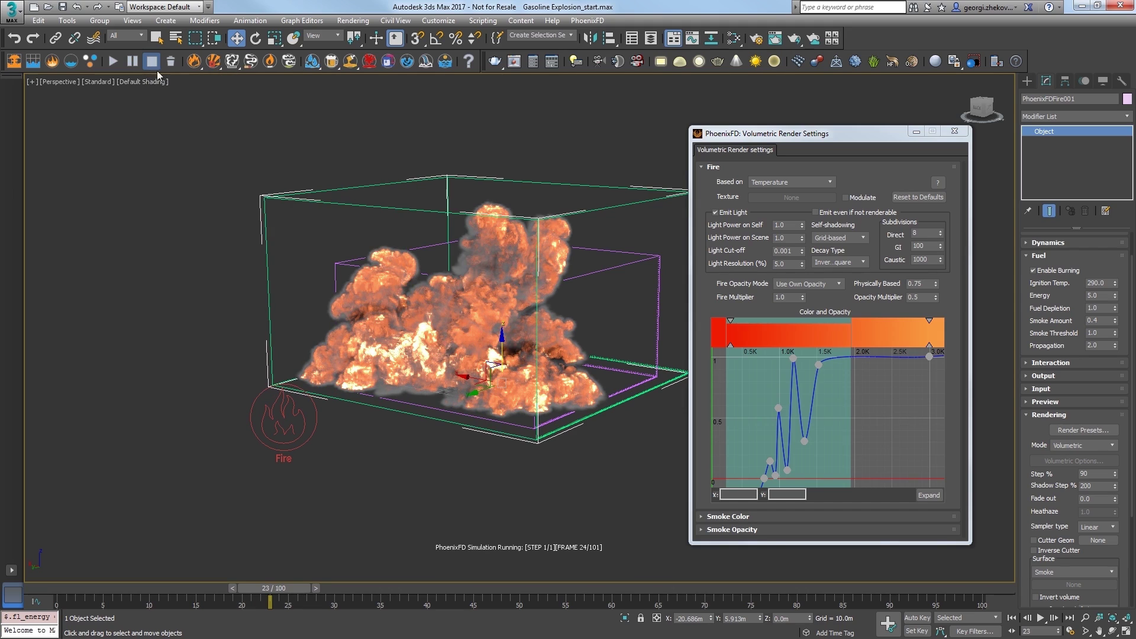
pyautogui.click(1045, 243)
pyautogui.click(1094, 306)
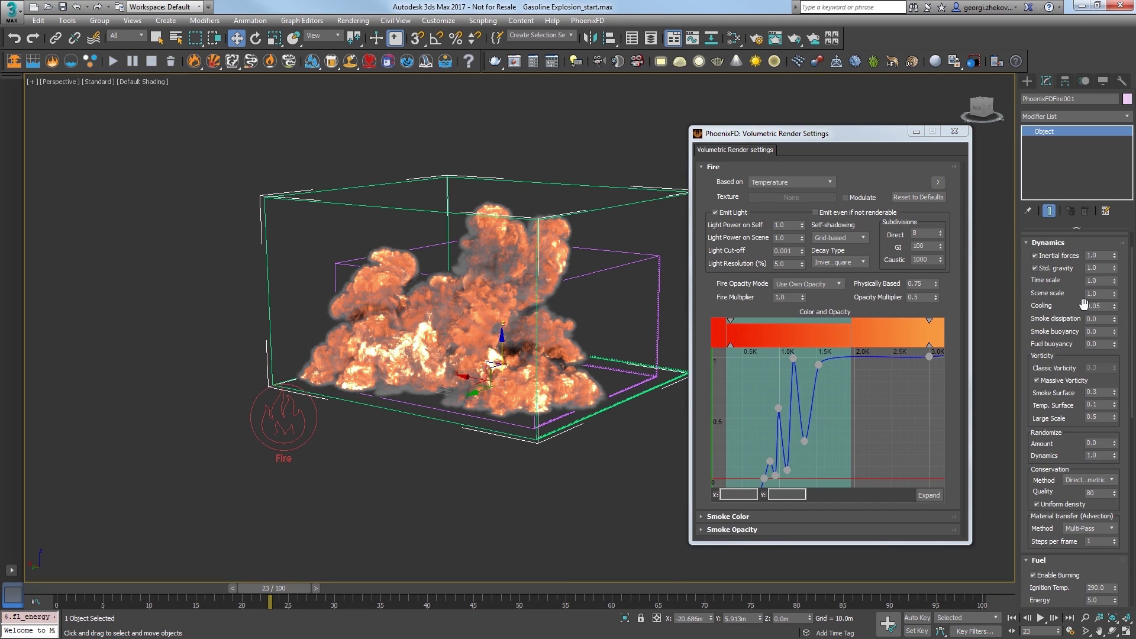
pyautogui.moveTo(1095, 305); pyautogui.dragTo(1071, 299)
pyautogui.write('0.3')
pyautogui.press('Return')
pyautogui.click(116, 65)
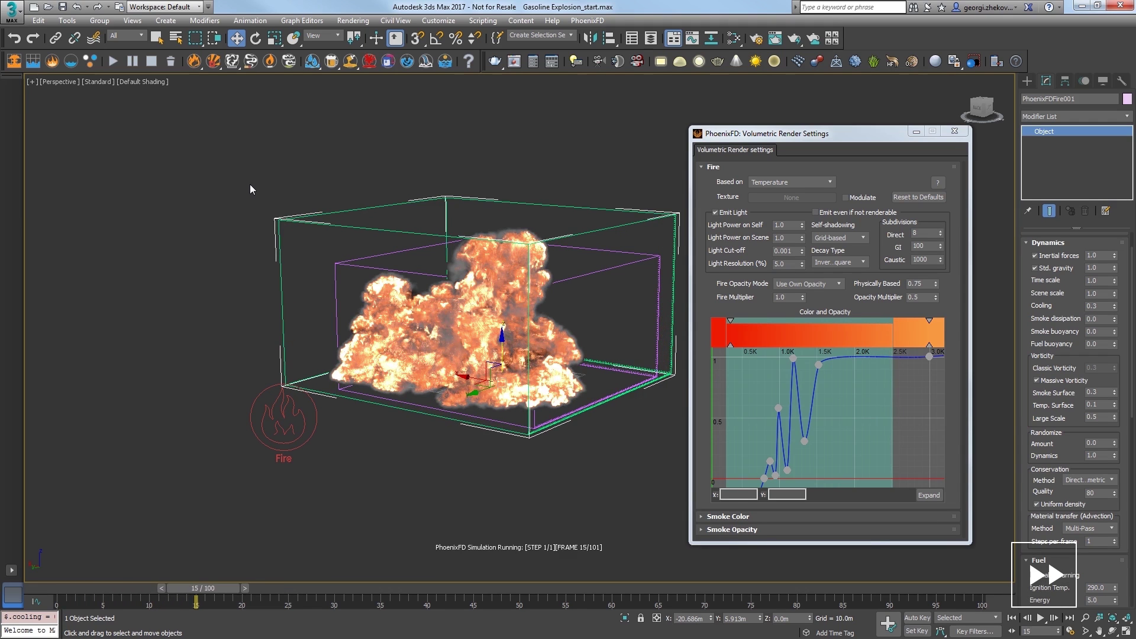
pyautogui.keyDown('alt'); pyautogui.moveTo(250, 193); pyautogui.dragTo(225, 194, button='middle'); pyautogui.keyUp('alt')
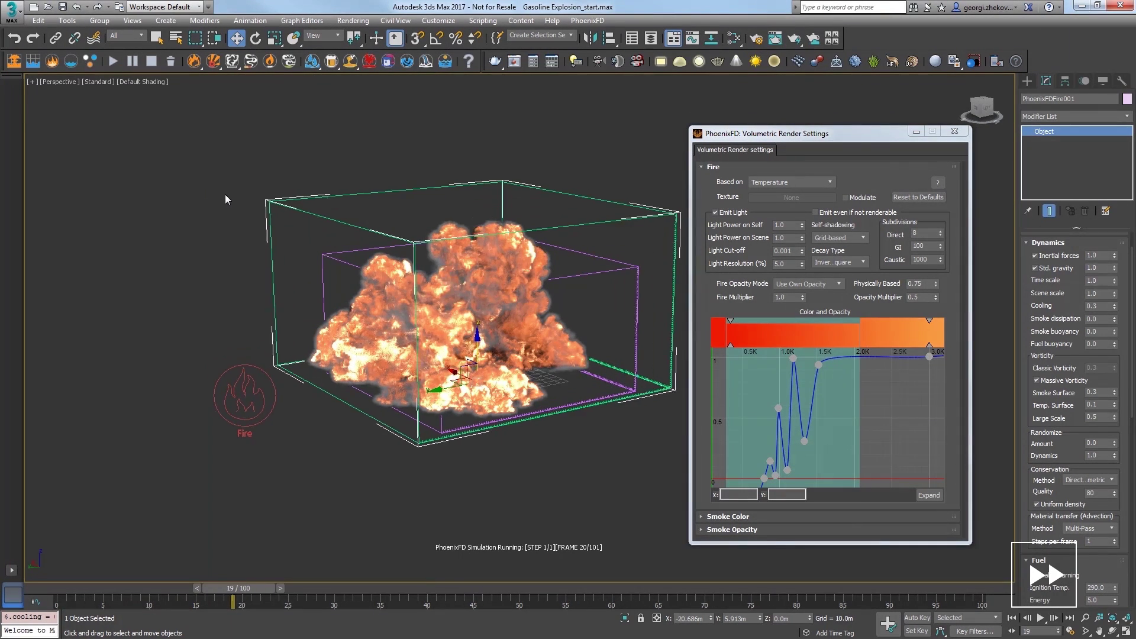
# Set Simple Smoke Opacity to 0.9
pyautogui.click(720, 167)
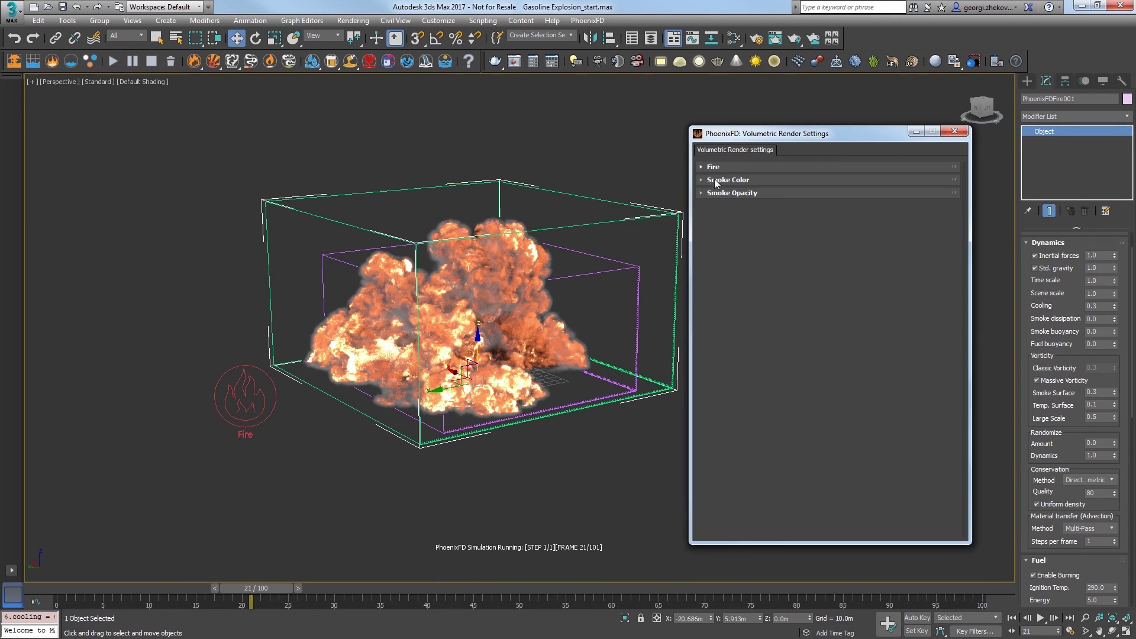
pyautogui.click(727, 193)
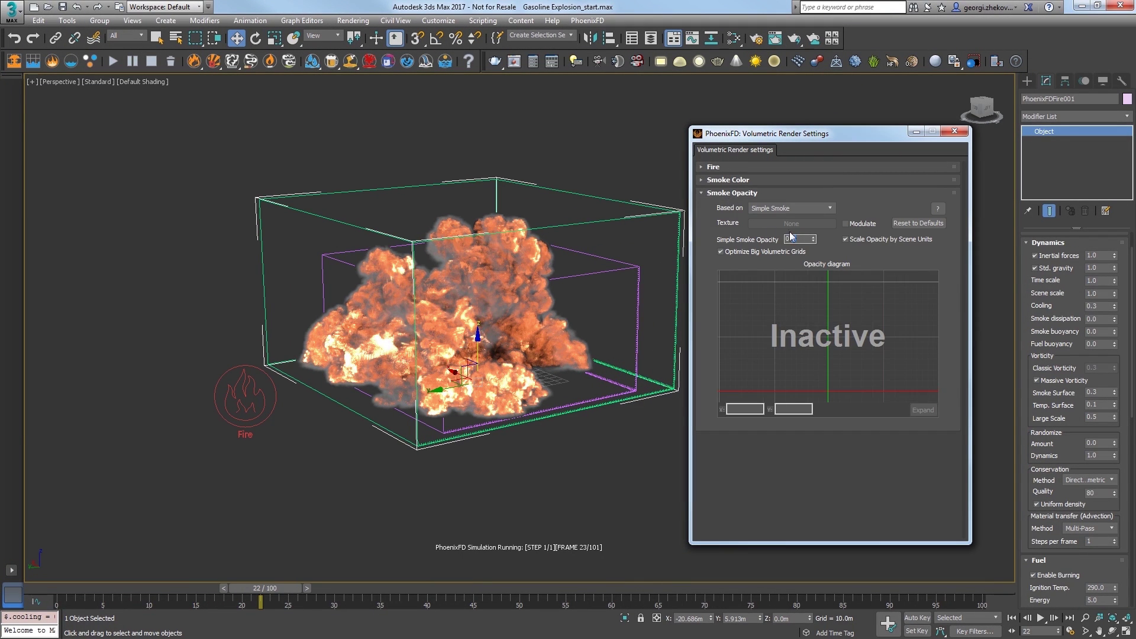
pyautogui.press('Return')
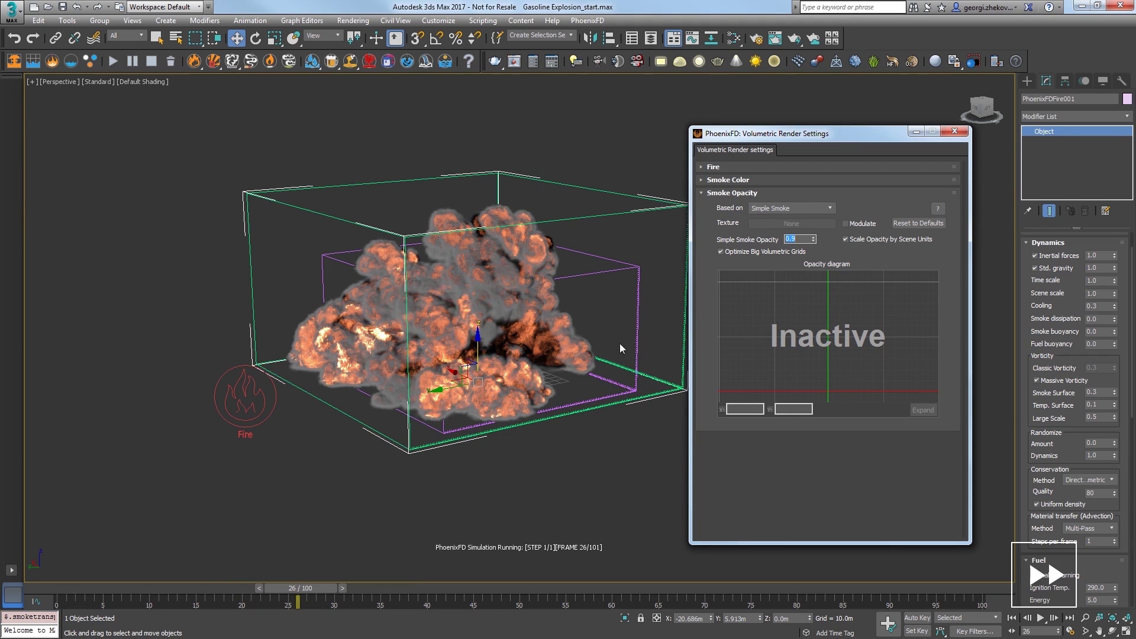
pyautogui.click(719, 194)
# Darken the constant smoke colour to grey 31,31,31
pyautogui.click(723, 180)
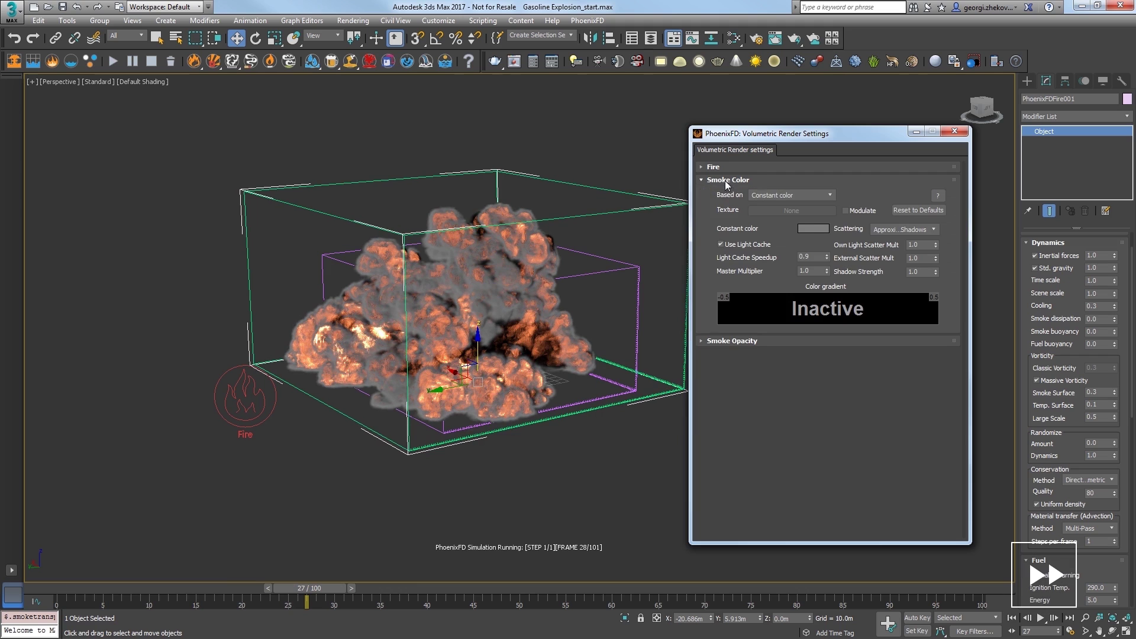
pyautogui.click(814, 228)
pyautogui.moveTo(392, 135); pyautogui.dragTo(384, 135)
pyautogui.click(438, 181)
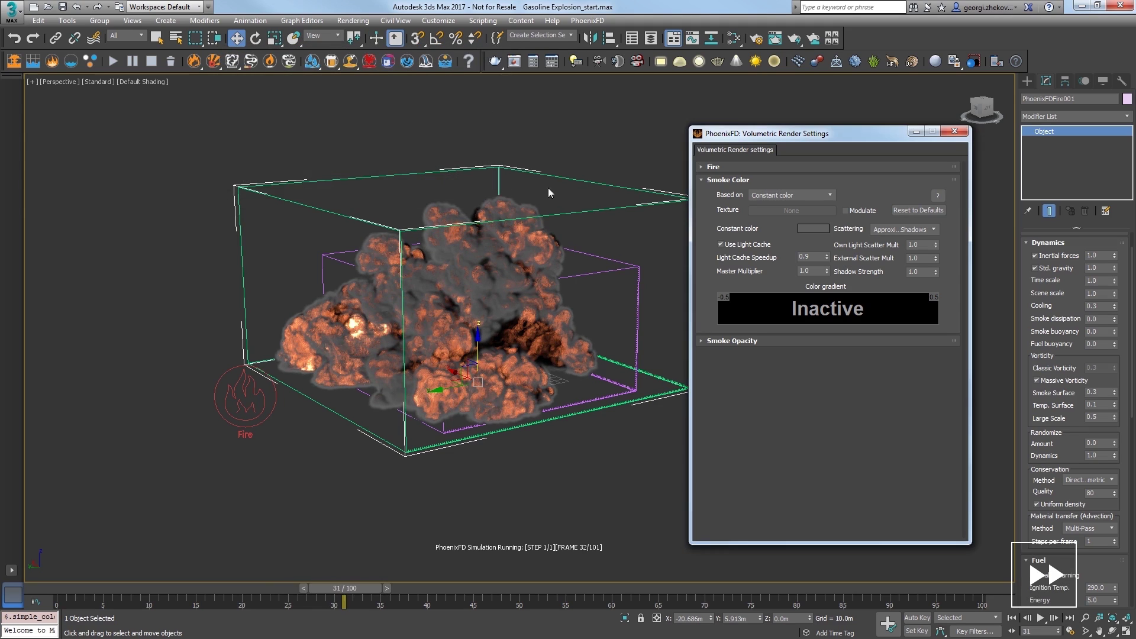
# Set External Scatter Mult to 0.8
pyautogui.doubleClick(922, 258)
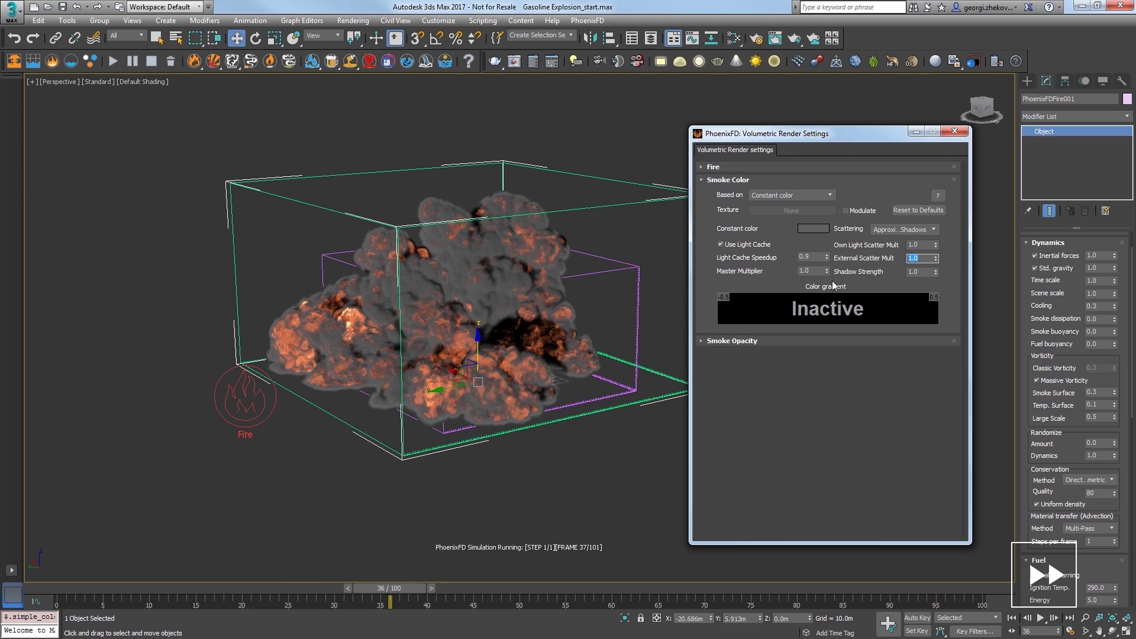
pyautogui.write('0.8')
pyautogui.press('Return')
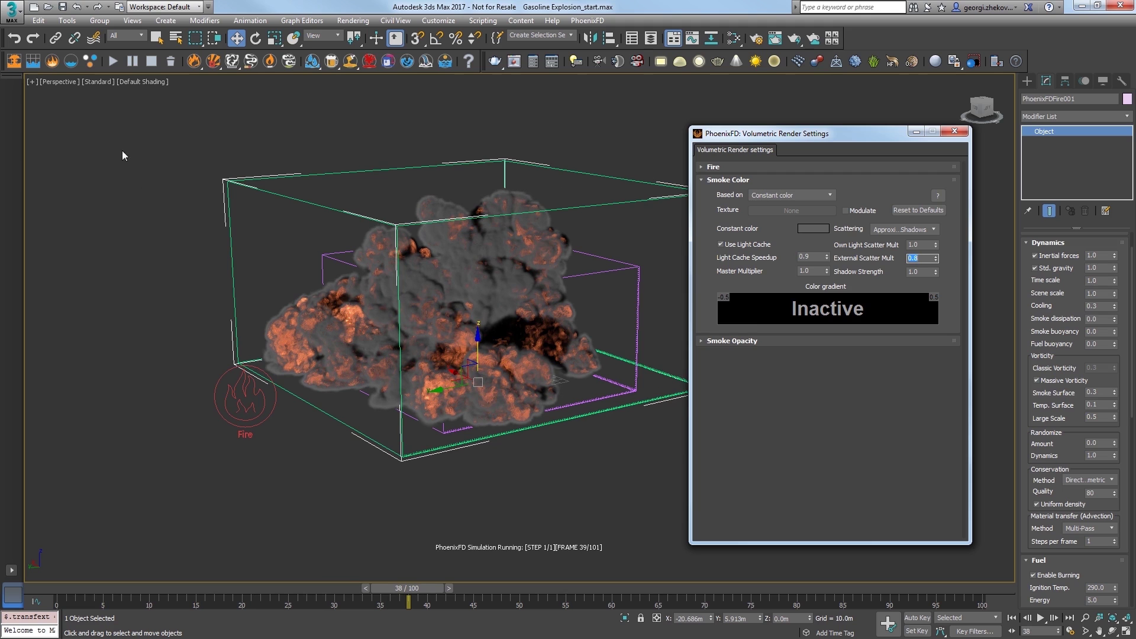
# Stop the simulation and scrub back through the simulated frames
pyautogui.click(152, 61)
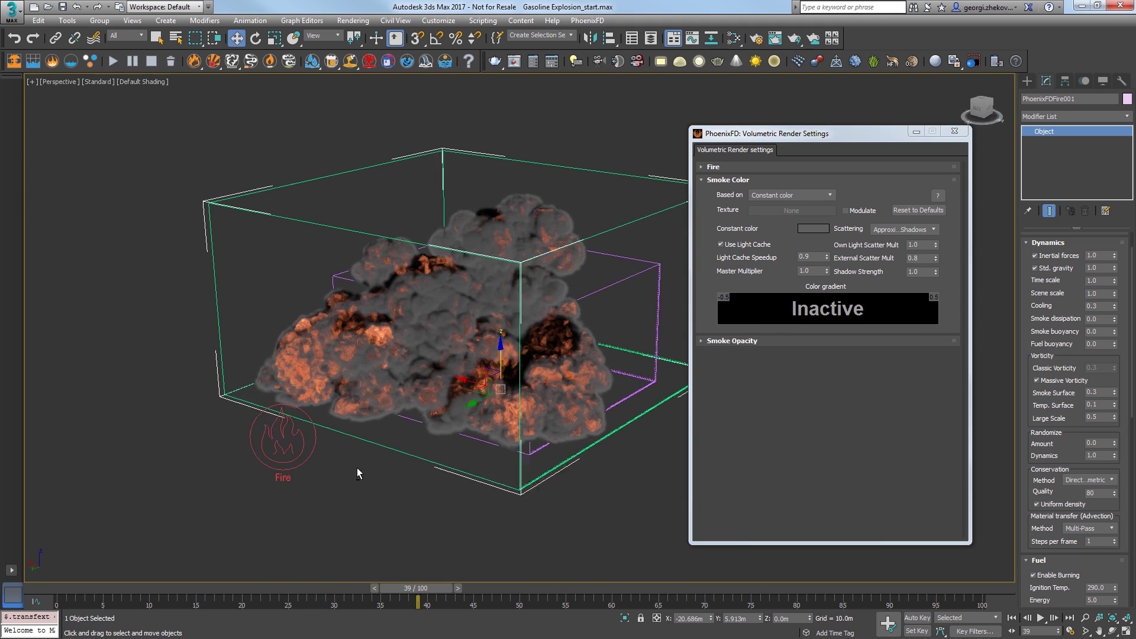
pyautogui.moveTo(403, 587); pyautogui.dragTo(315, 545)
pyautogui.scroll(2, 379, 509)
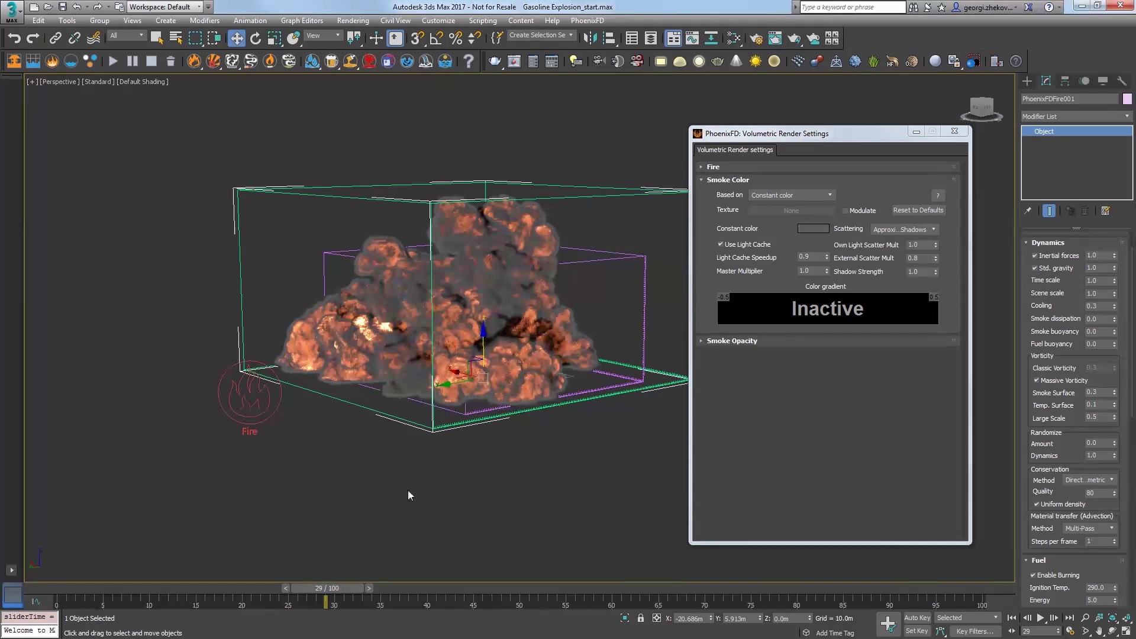
pyautogui.press('w')
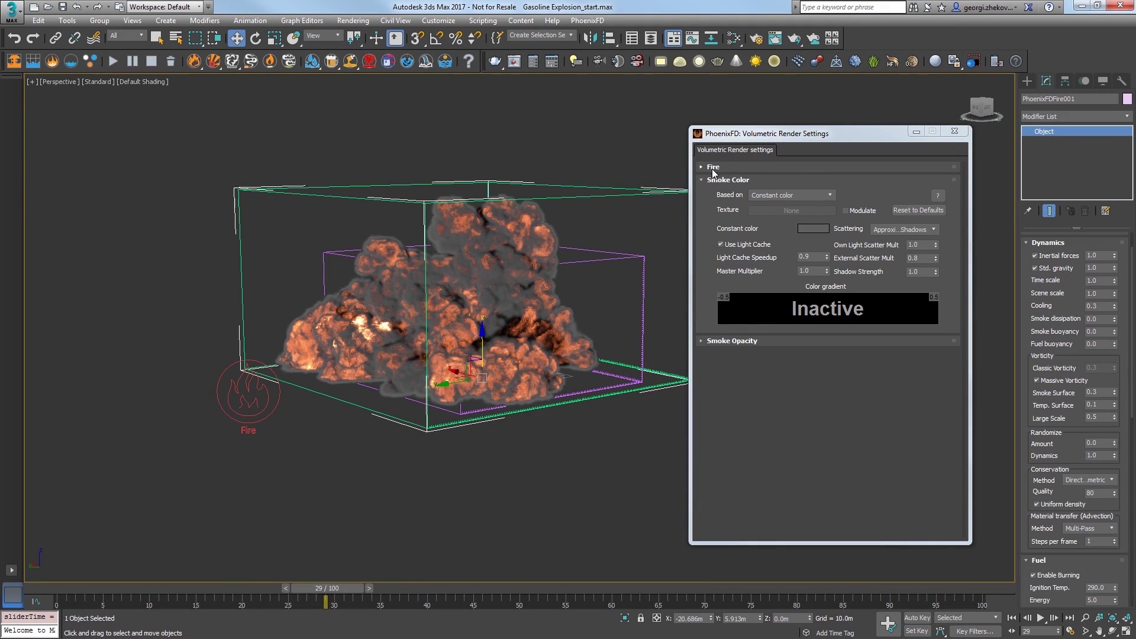
# Raise Fire Multiplier to 5.0 and review the brighter fire around frame 28
pyautogui.click(713, 168)
pyautogui.click(781, 297)
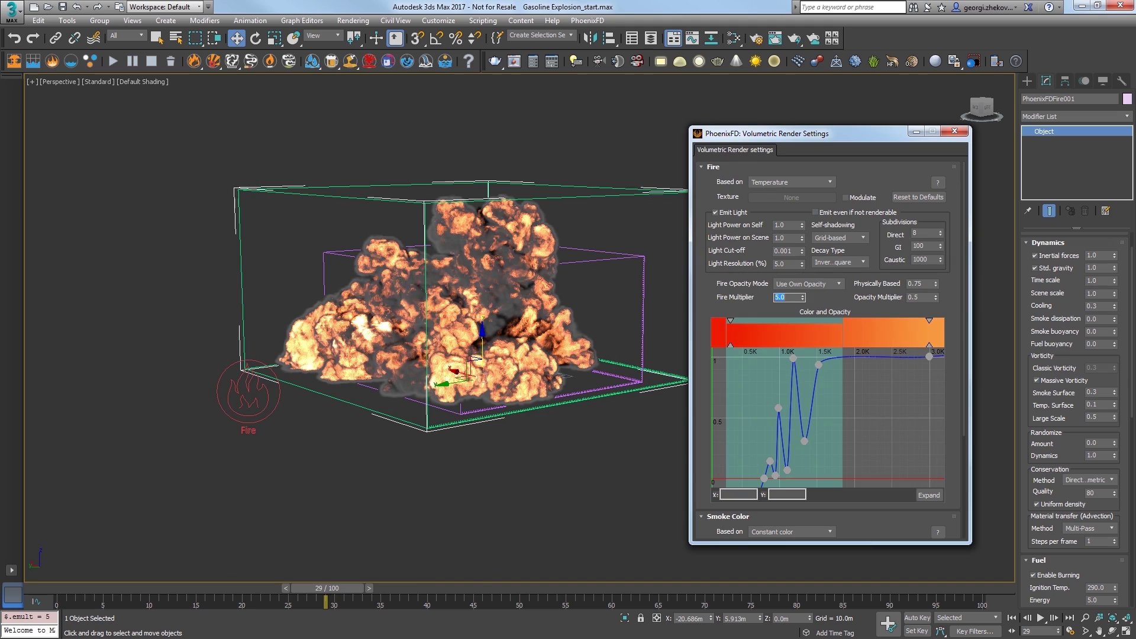
pyautogui.keyDown('alt'); pyautogui.moveTo(576, 381); pyautogui.dragTo(554, 375, button='middle'); pyautogui.keyUp('alt')
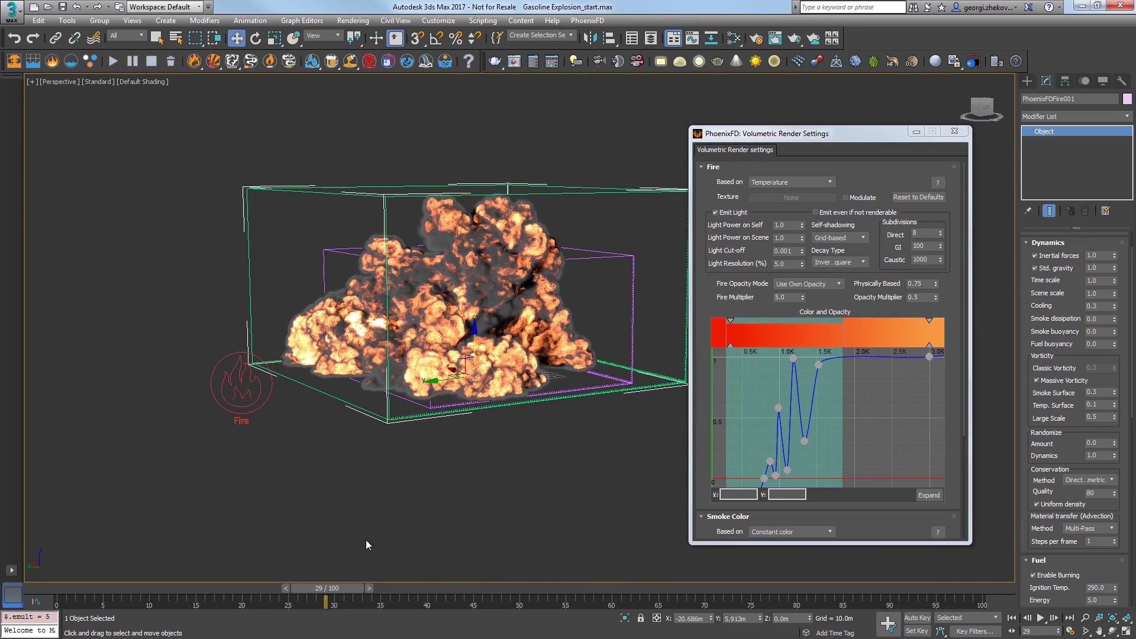
pyautogui.moveTo(299, 586); pyautogui.dragTo(321, 591)
pyautogui.press('w')
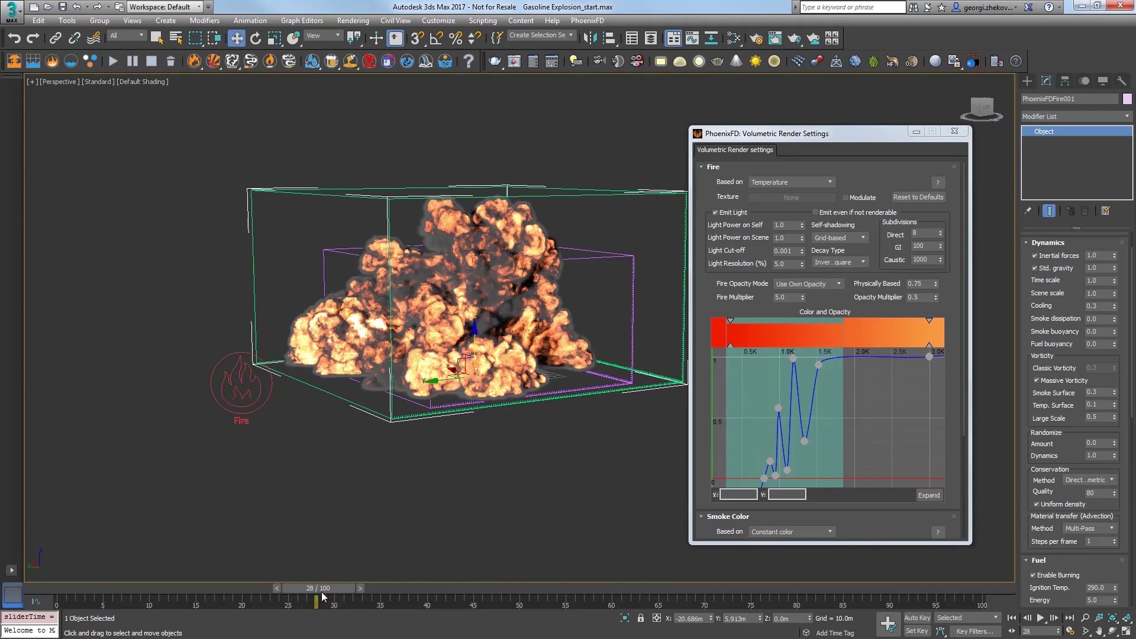
pyautogui.keyDown('alt'); pyautogui.moveTo(322, 498); pyautogui.dragTo(342, 508, button='middle'); pyautogui.keyUp('alt')
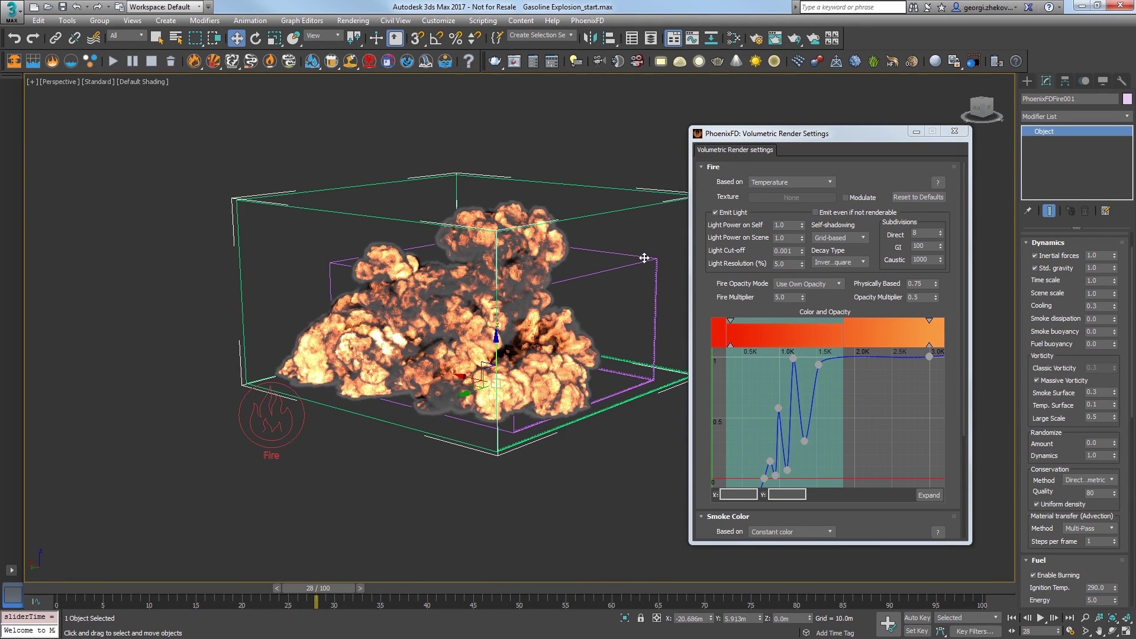
# Render a test frame, then create VRayPlane001 as a V-Ray ground plane below the explosion
pyautogui.click(794, 39)
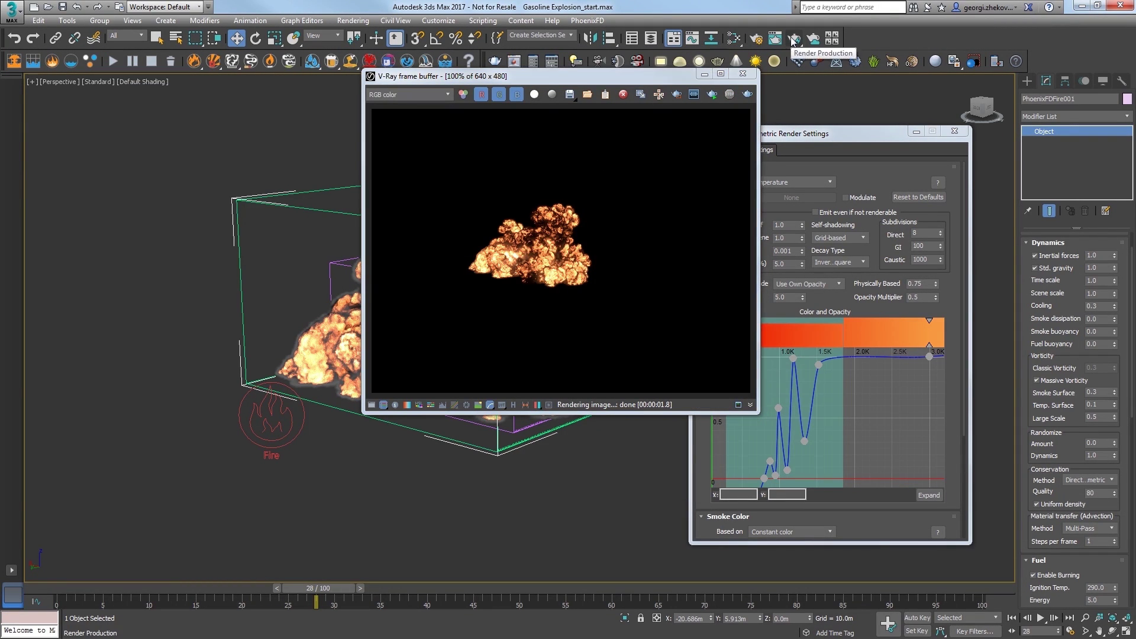
pyautogui.click(742, 74)
pyautogui.click(166, 21)
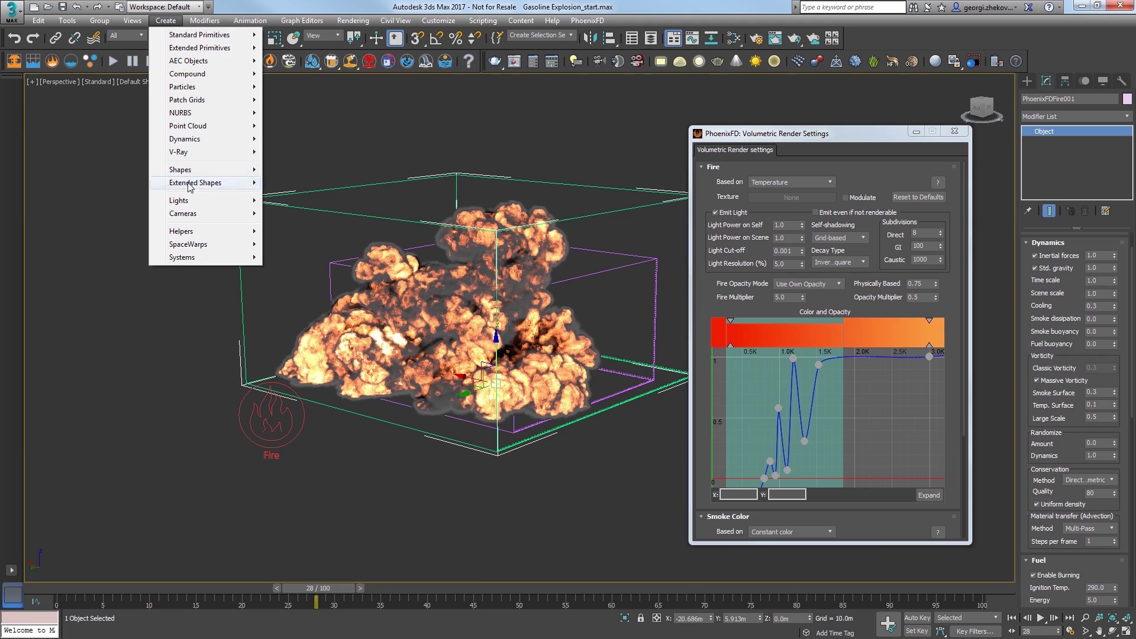
pyautogui.moveTo(201, 152)
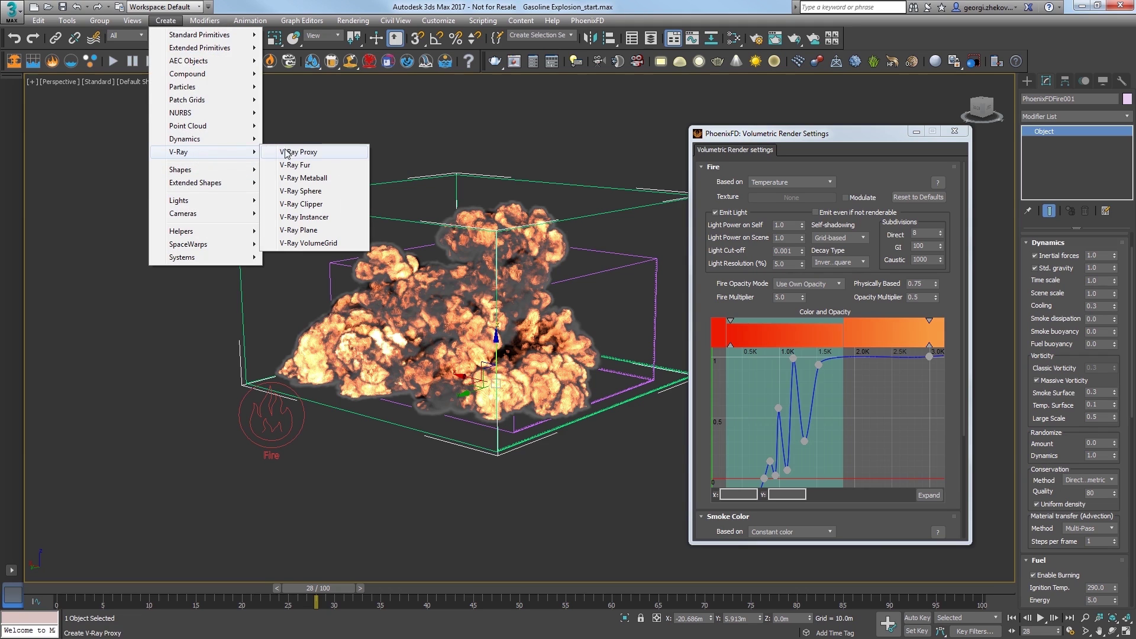
pyautogui.click(298, 235)
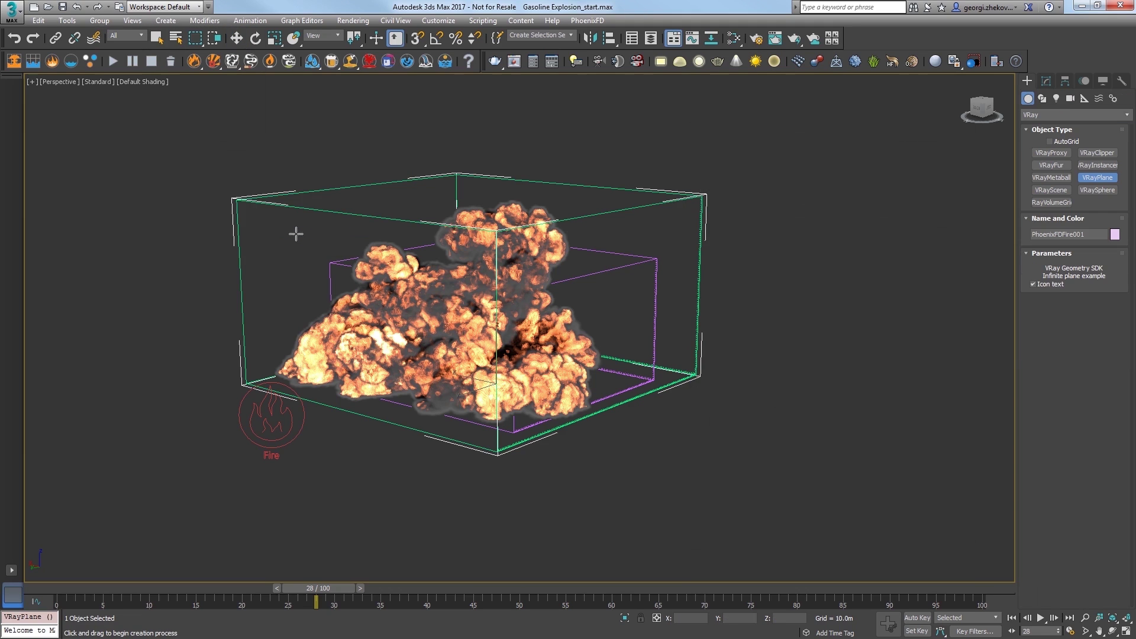
pyautogui.click(367, 444)
# Change VRayPlane001's object colour from green to light grey
pyautogui.press('w')
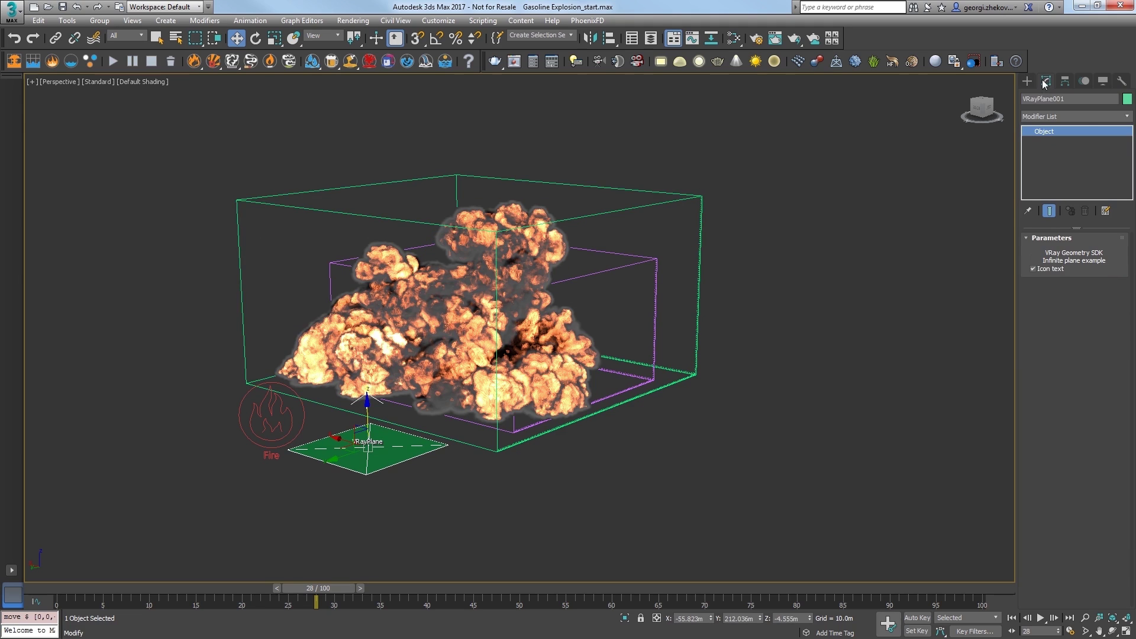
pyautogui.click(1046, 81)
pyautogui.click(1126, 99)
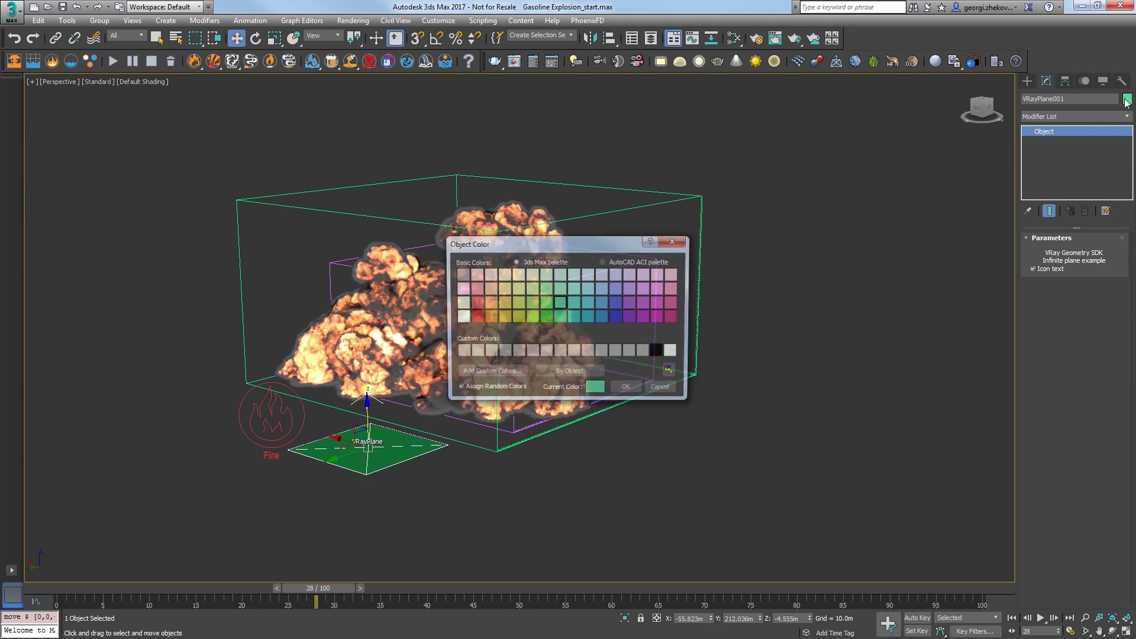
pyautogui.click(461, 275)
pyautogui.click(627, 390)
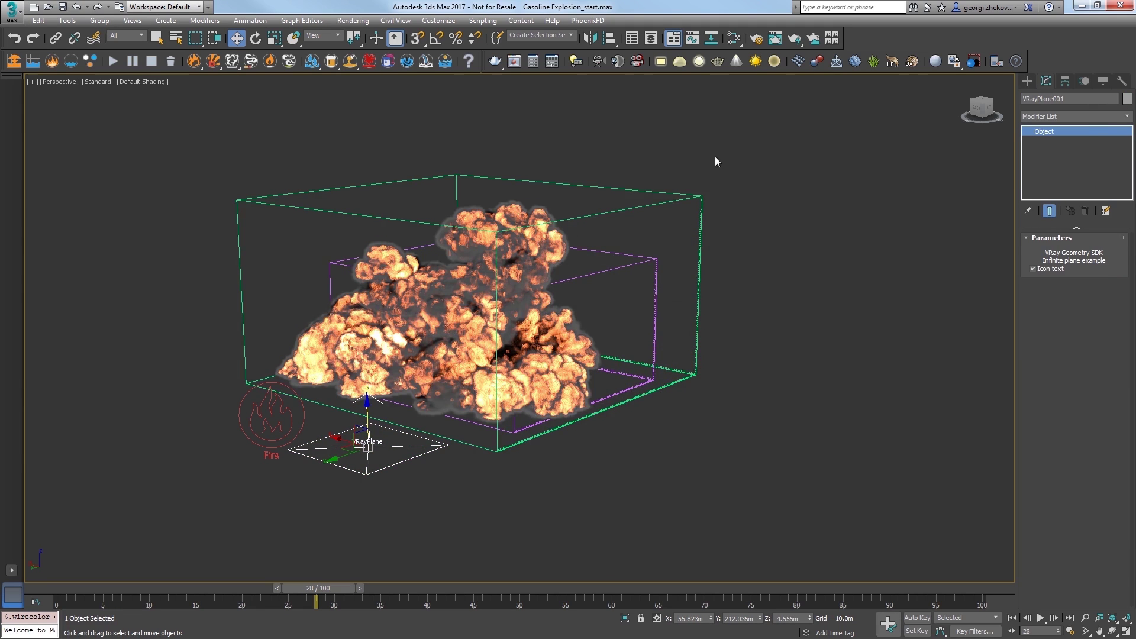
# Render the explosion over the ground plane and set the fire's Light Power on Scene to 0.5
pyautogui.click(794, 40)
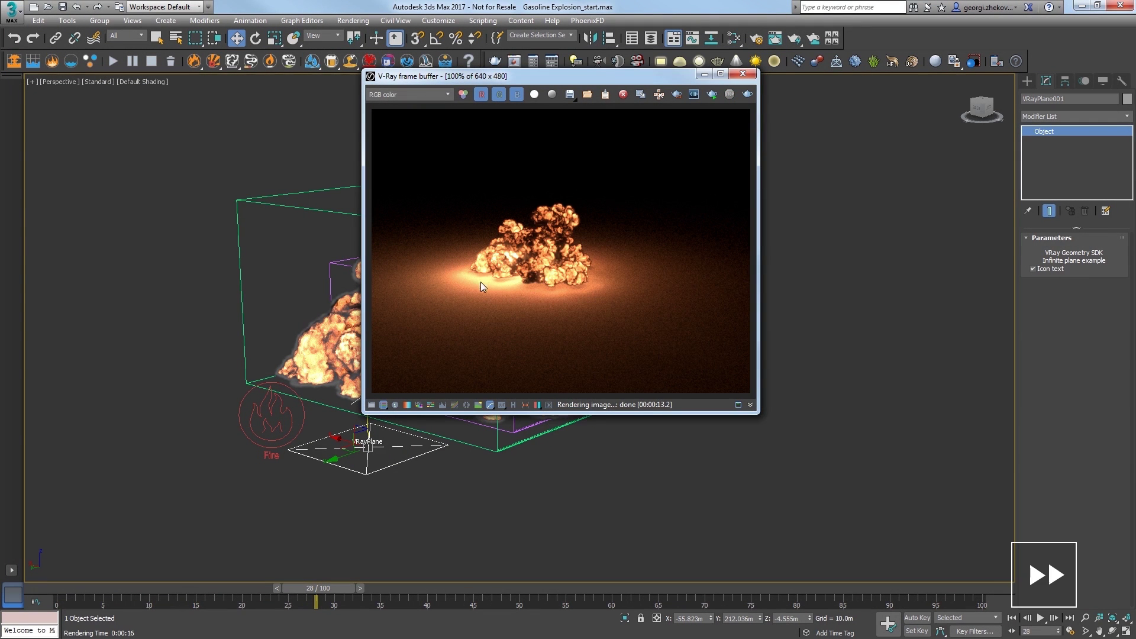
pyautogui.moveTo(544, 77); pyautogui.dragTo(692, 107)
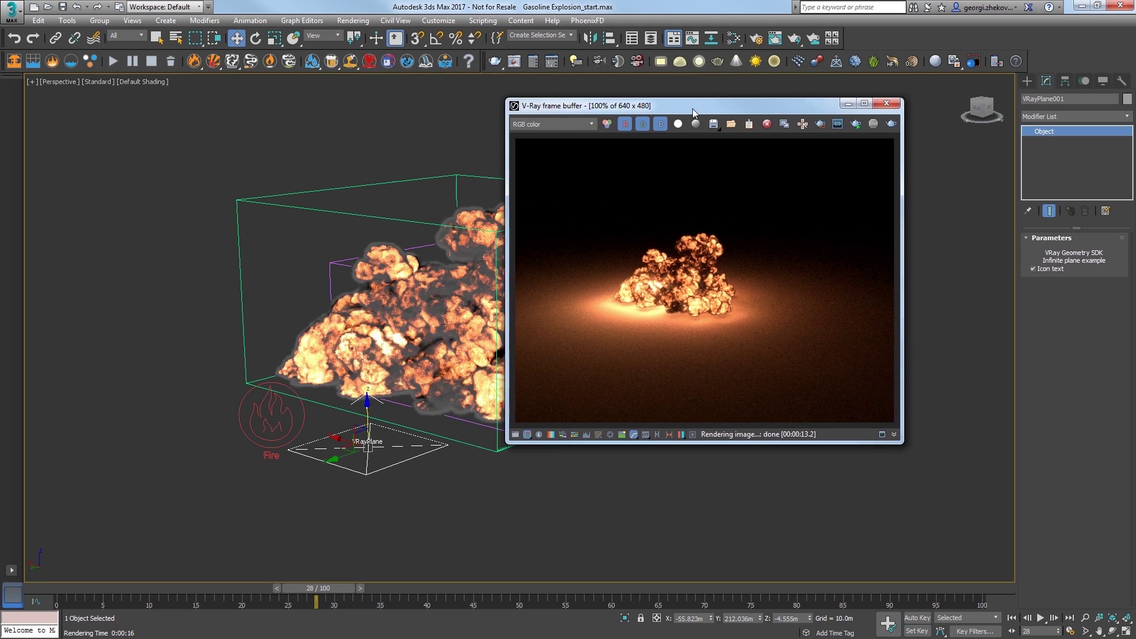
pyautogui.doubleClick(388, 188)
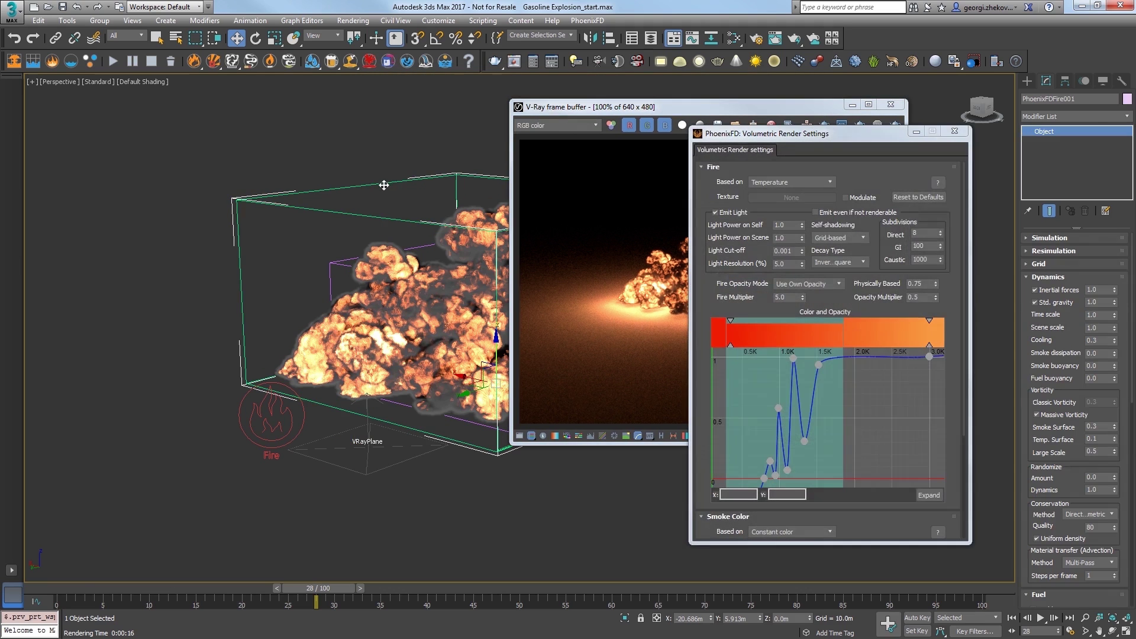
pyautogui.moveTo(718, 136); pyautogui.dragTo(639, 150)
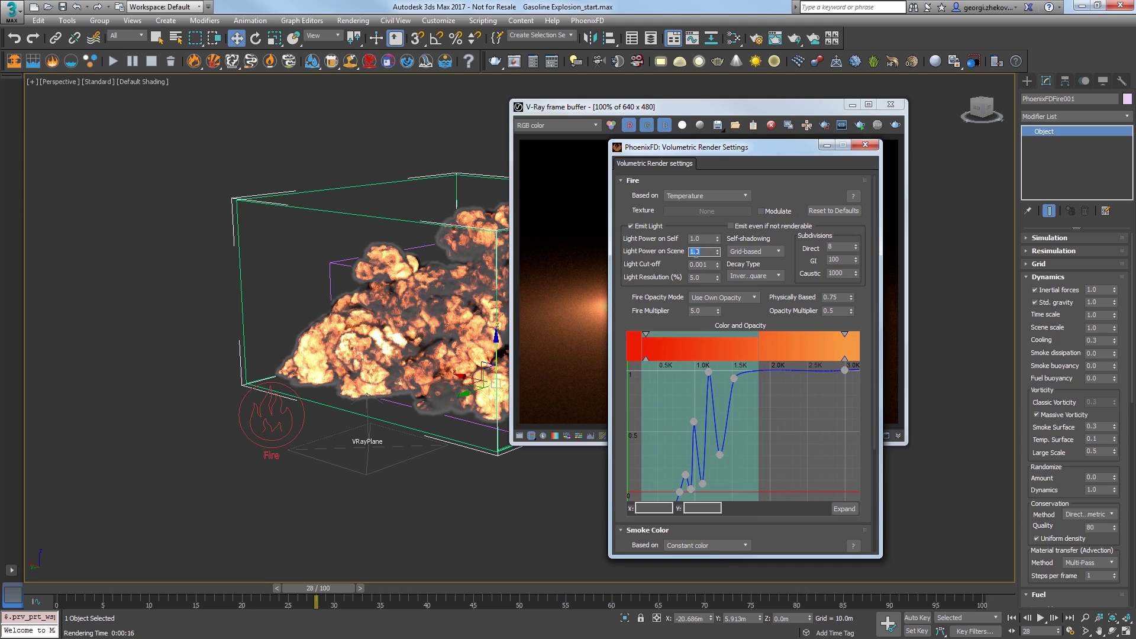
pyautogui.press('Return')
# Re-render with the dimmer glow, then close the rendered image and volumetric settings windows
pyautogui.moveTo(727, 148); pyautogui.dragTo(341, 104)
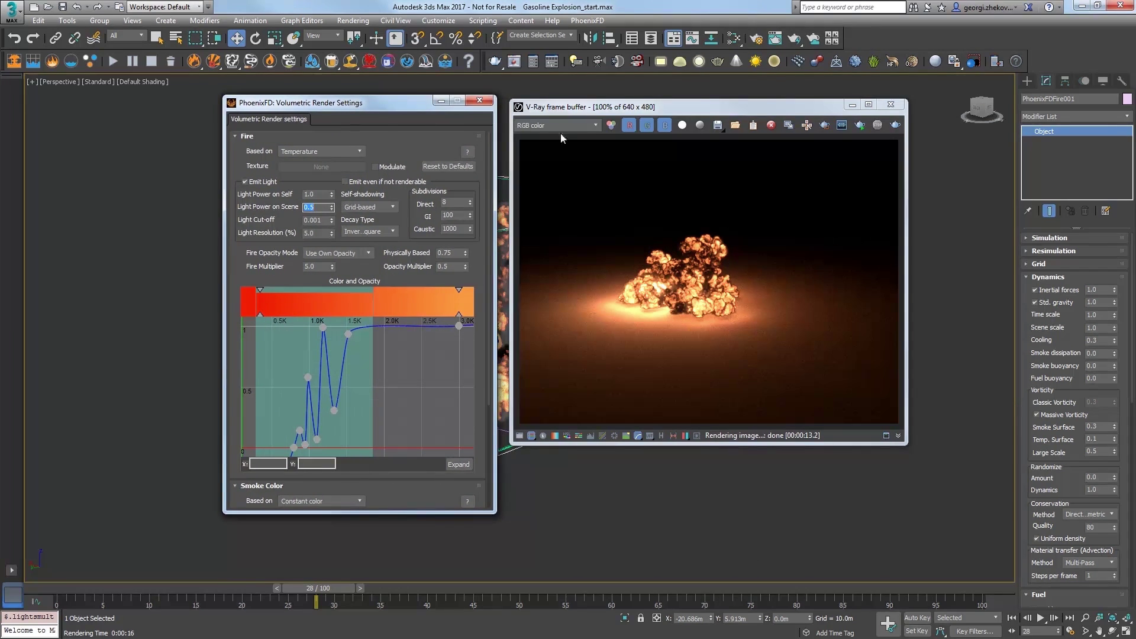
pyautogui.click(893, 127)
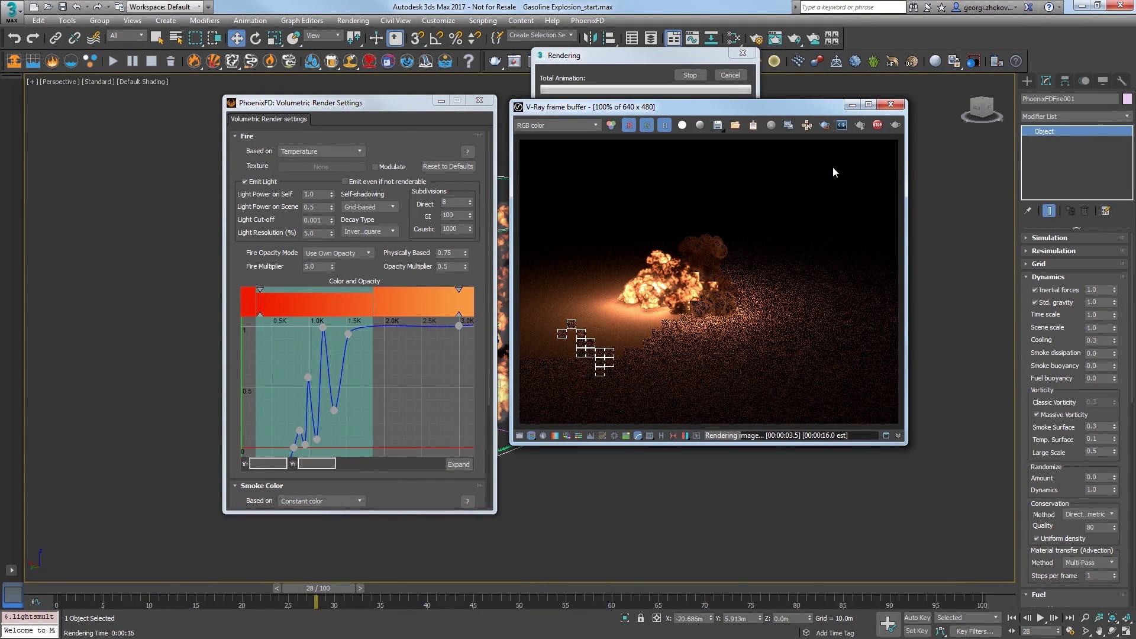
pyautogui.click(890, 105)
pyautogui.click(480, 100)
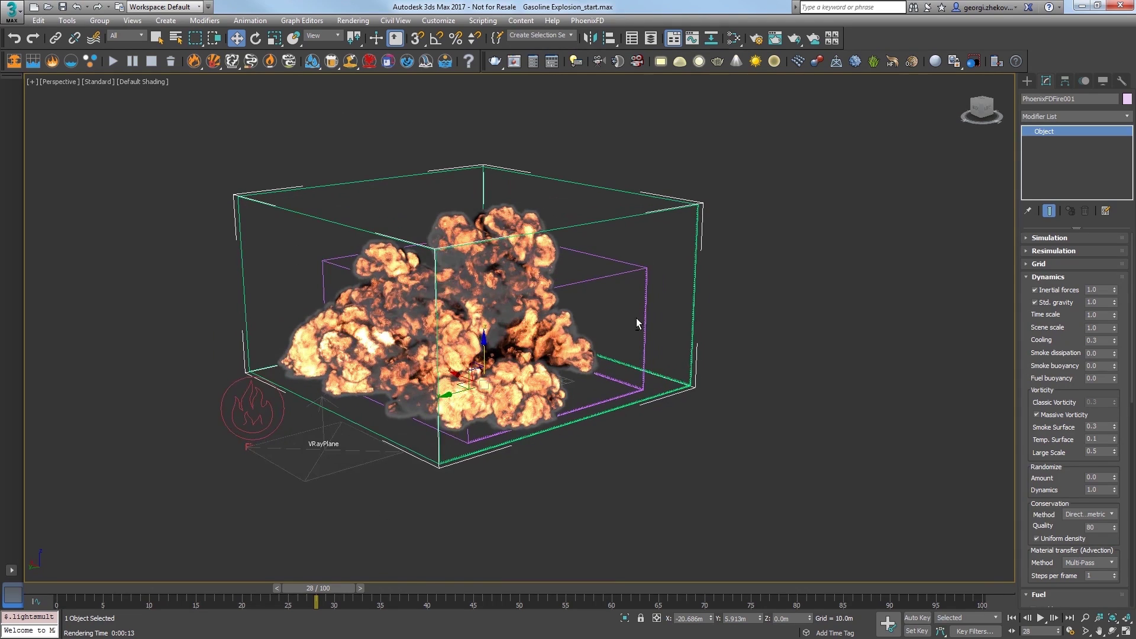
# Increase the grid resolution three times to 1.0m cells and resimulate the explosion
pyautogui.click(1035, 276)
pyautogui.click(1038, 263)
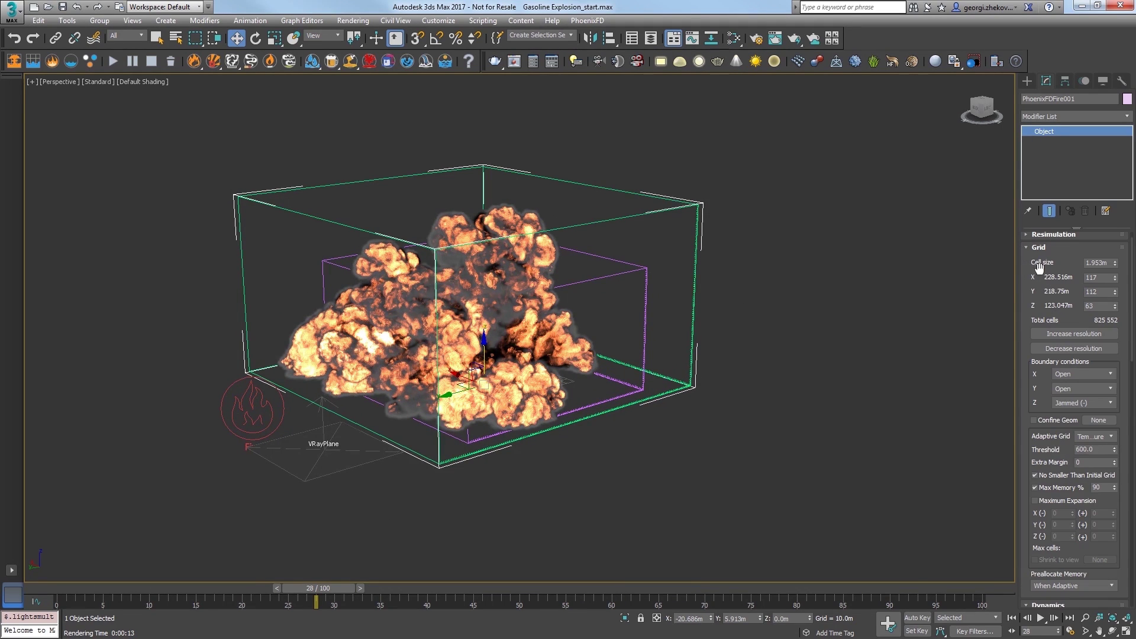
pyautogui.click(1066, 336)
pyautogui.click(1065, 336)
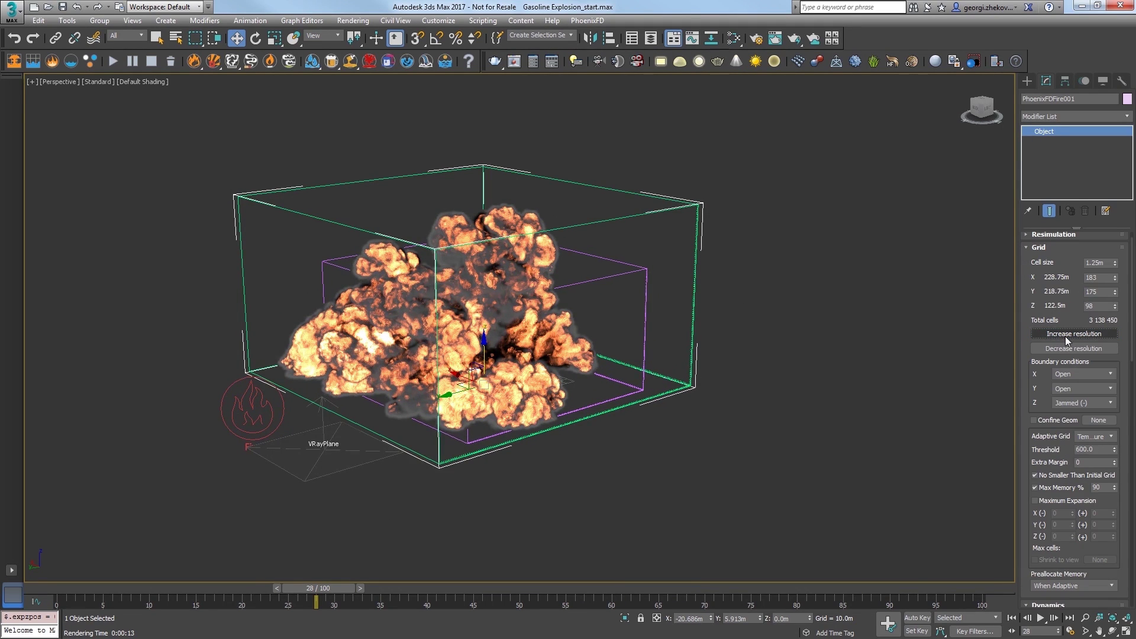
pyautogui.click(1065, 336)
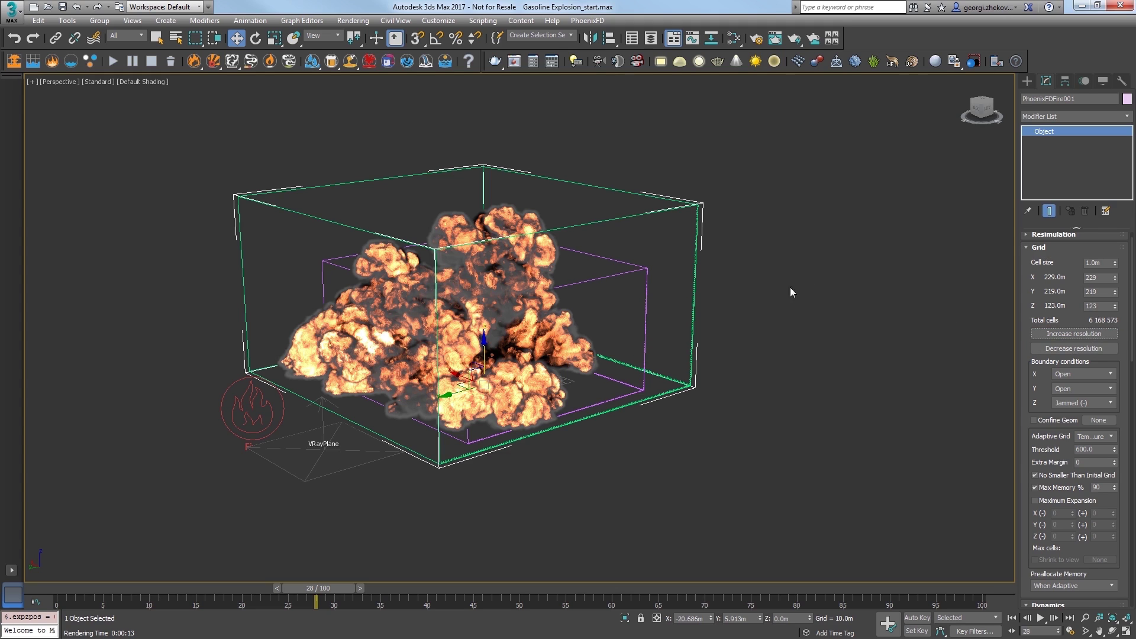
pyautogui.click(113, 60)
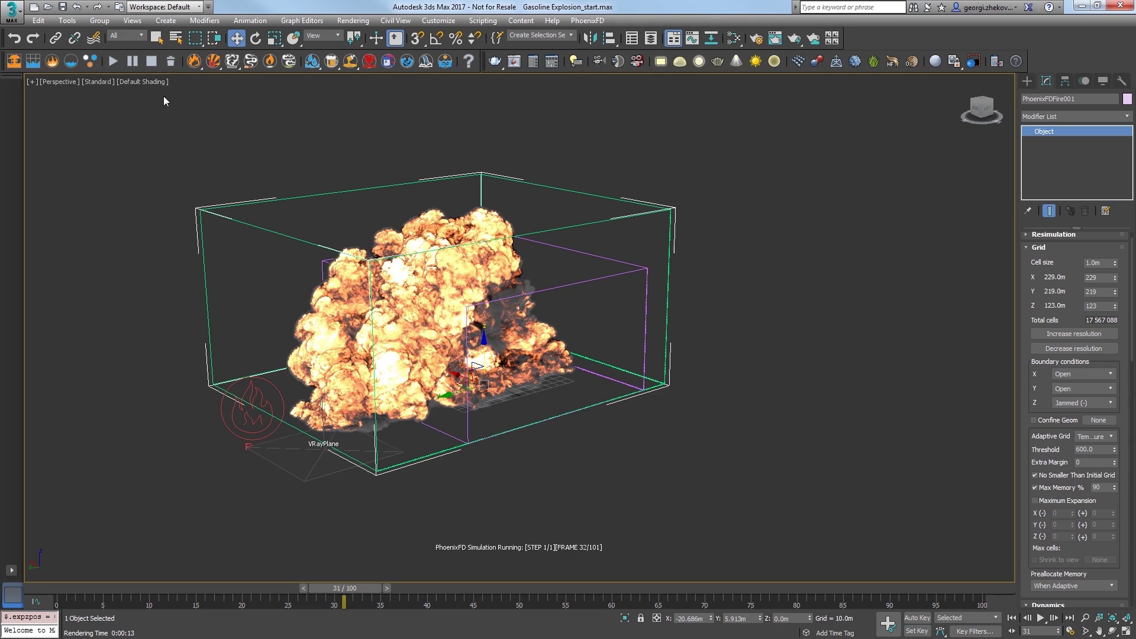
pyautogui.click(151, 61)
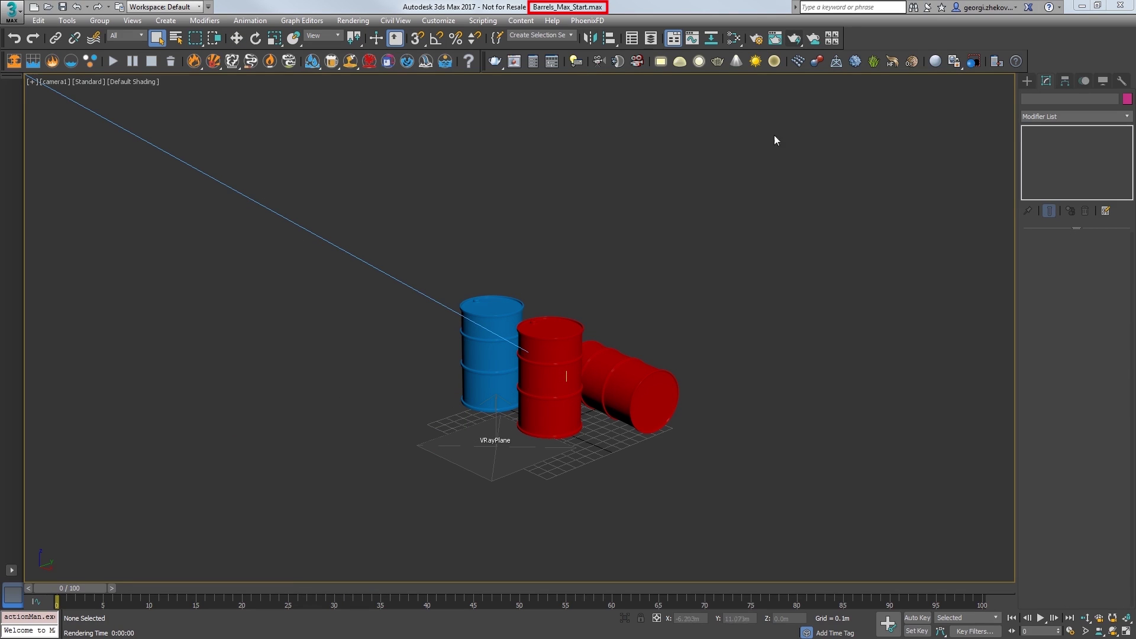
# Start a test render of the barrels scene, then stop it and close the render window
pyautogui.click(793, 39)
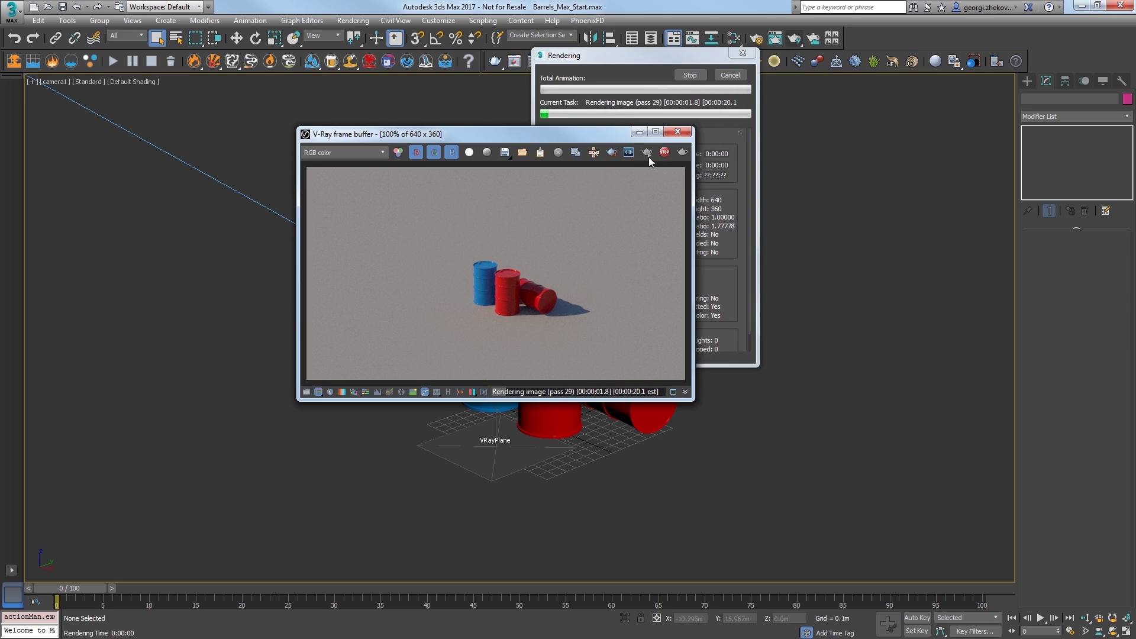
pyautogui.click(664, 152)
pyautogui.click(678, 132)
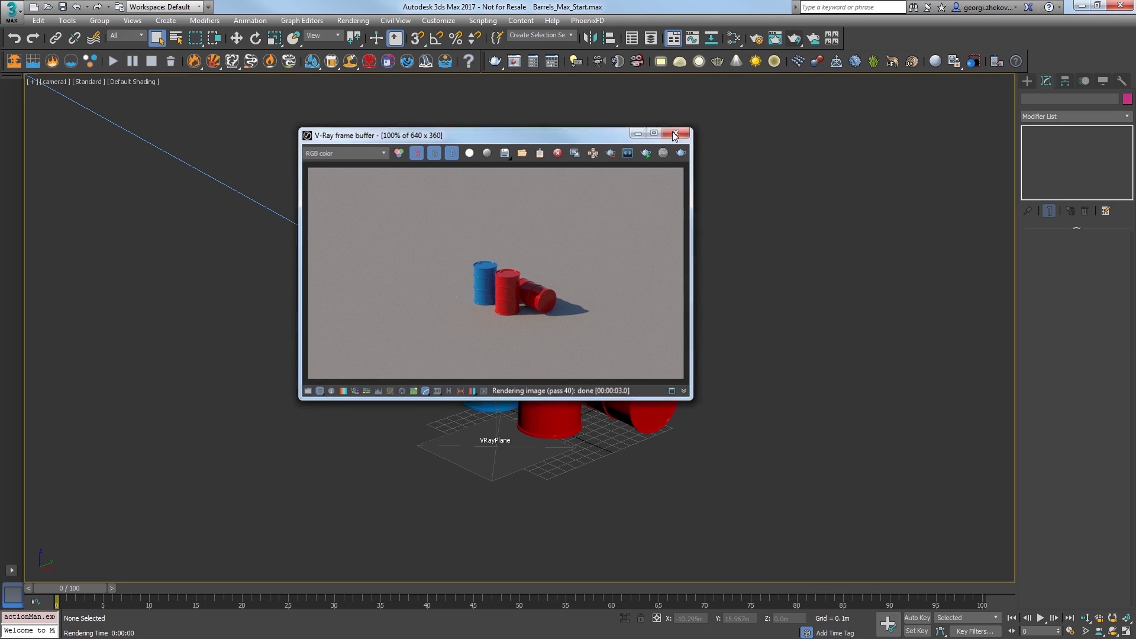
# Give the blue barrel a PhoenixFD Gasoline Explosion with 0.03m cells and simulate to frame 12
pyautogui.click(503, 300)
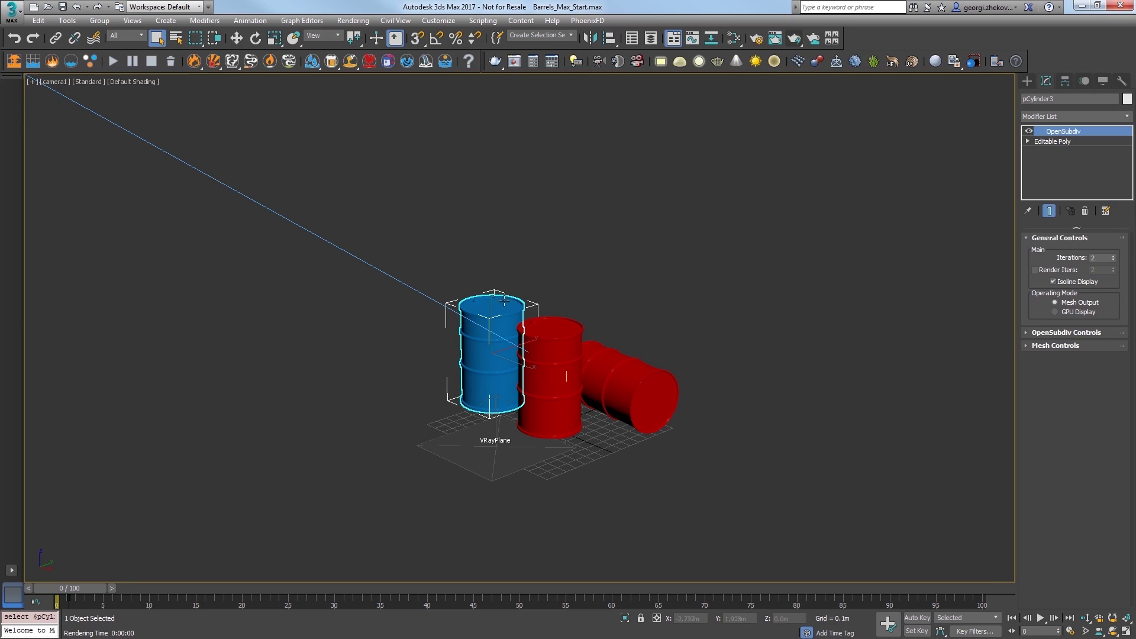
pyautogui.click(212, 67)
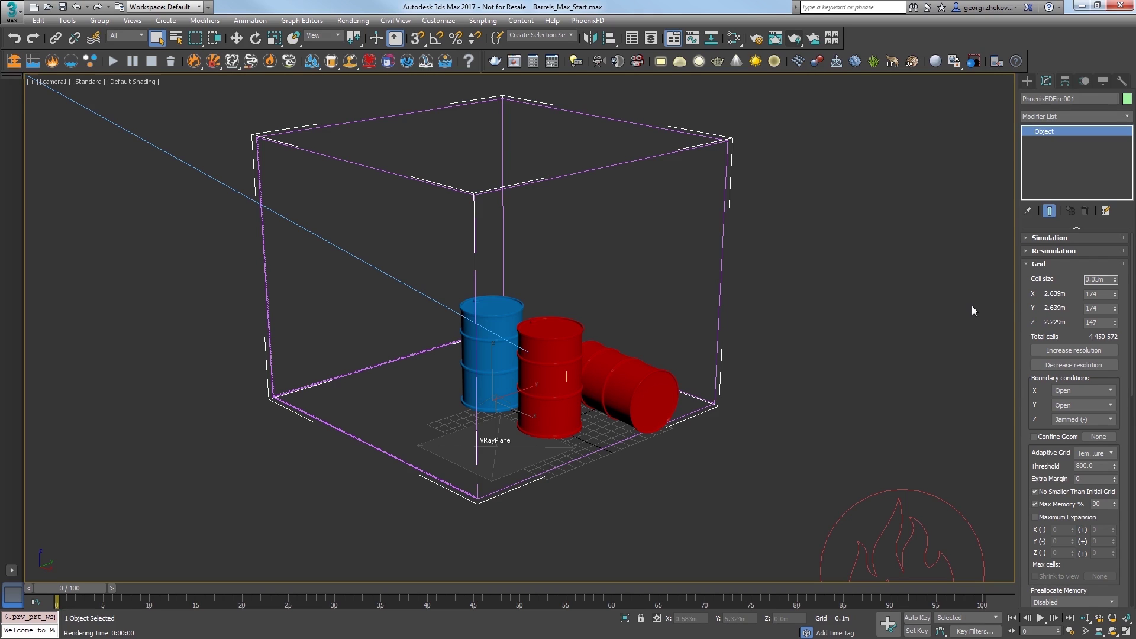
pyautogui.press('Return')
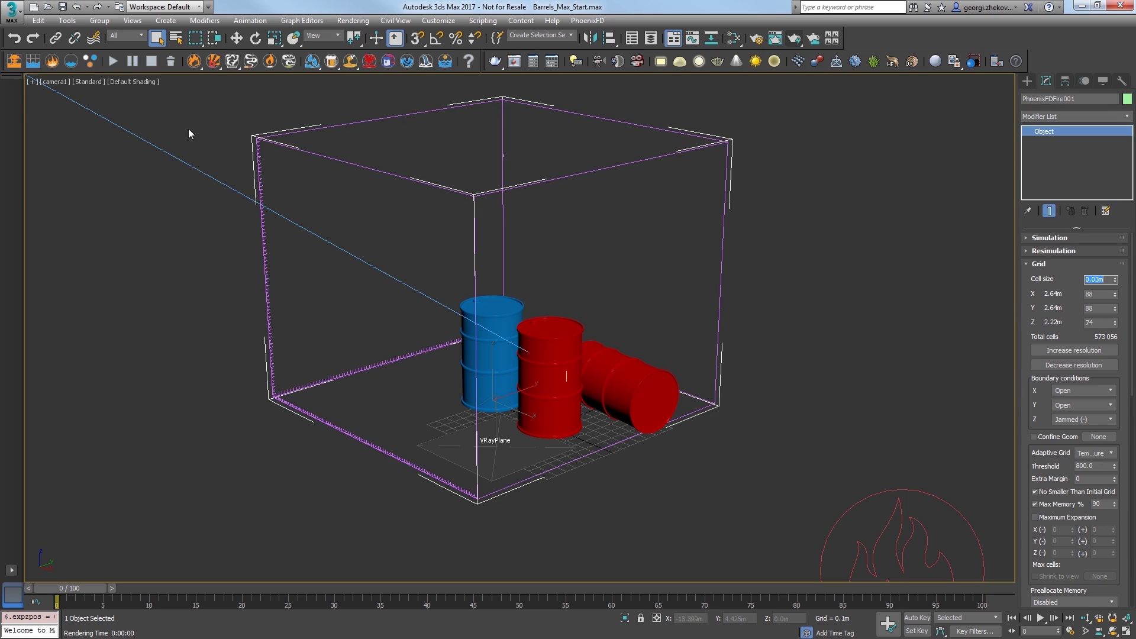
pyautogui.click(119, 62)
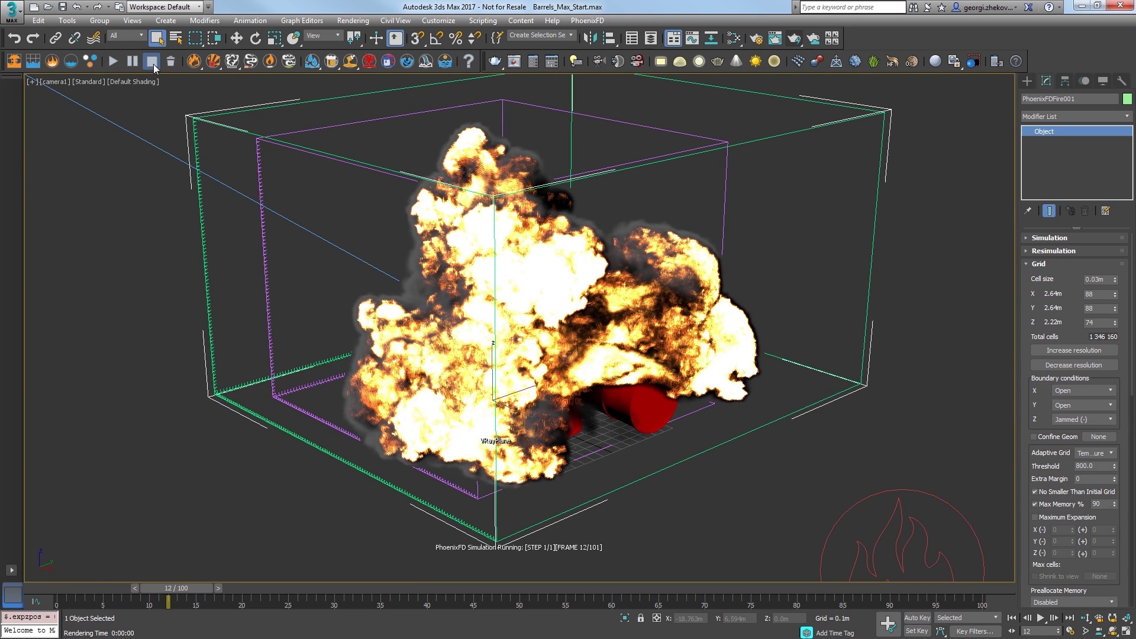
pyautogui.click(152, 64)
# Switch the viewport to a free Perspective view and go back to the first frame
pyautogui.click(58, 81)
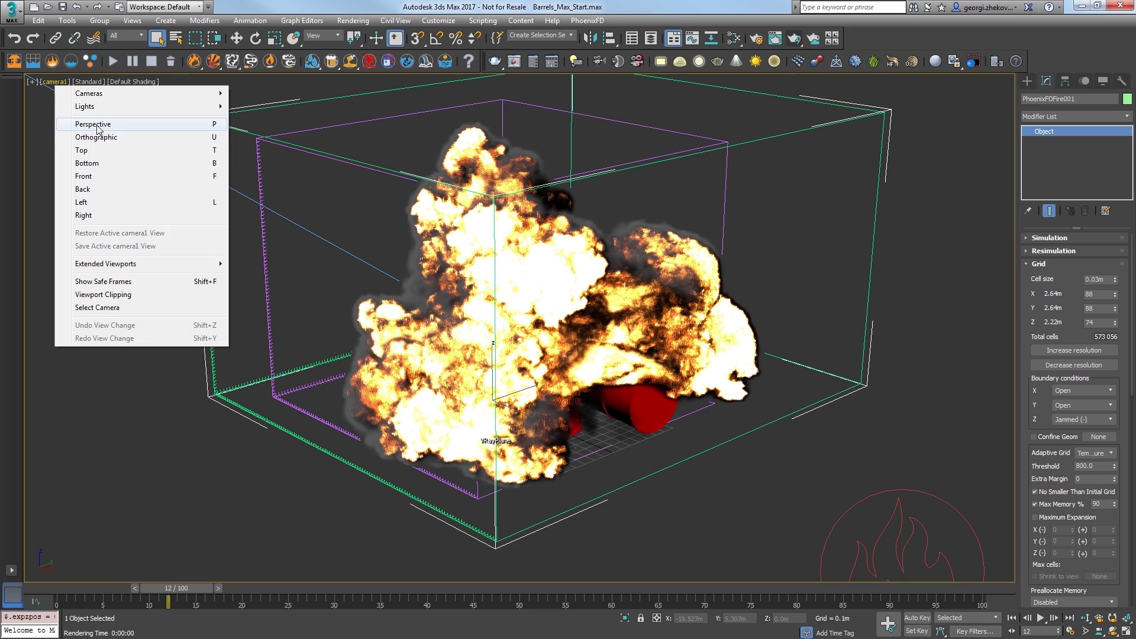
pyautogui.click(97, 128)
pyautogui.scroll(-5, 154, 339)
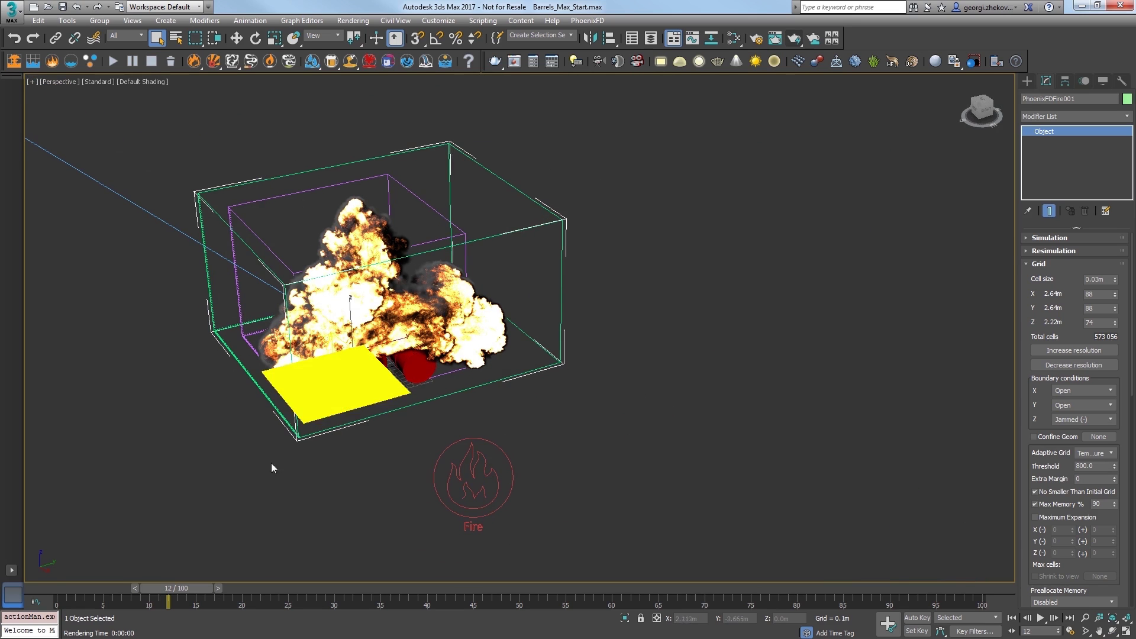
pyautogui.click(122, 584)
pyautogui.press('Home')
pyautogui.press('w')
# Clone the Fire source as PHXSource002 and add the lying red barrel pCylinder2 as its emitter
pyautogui.click(491, 474)
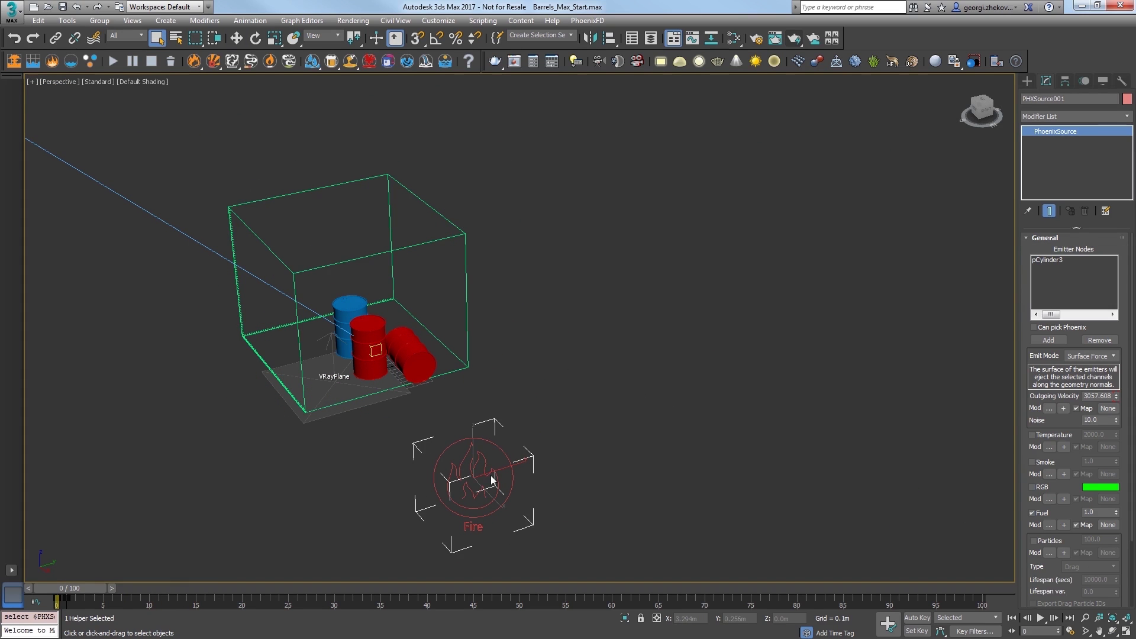
pyautogui.moveTo(491, 474); pyautogui.dragTo(573, 459)
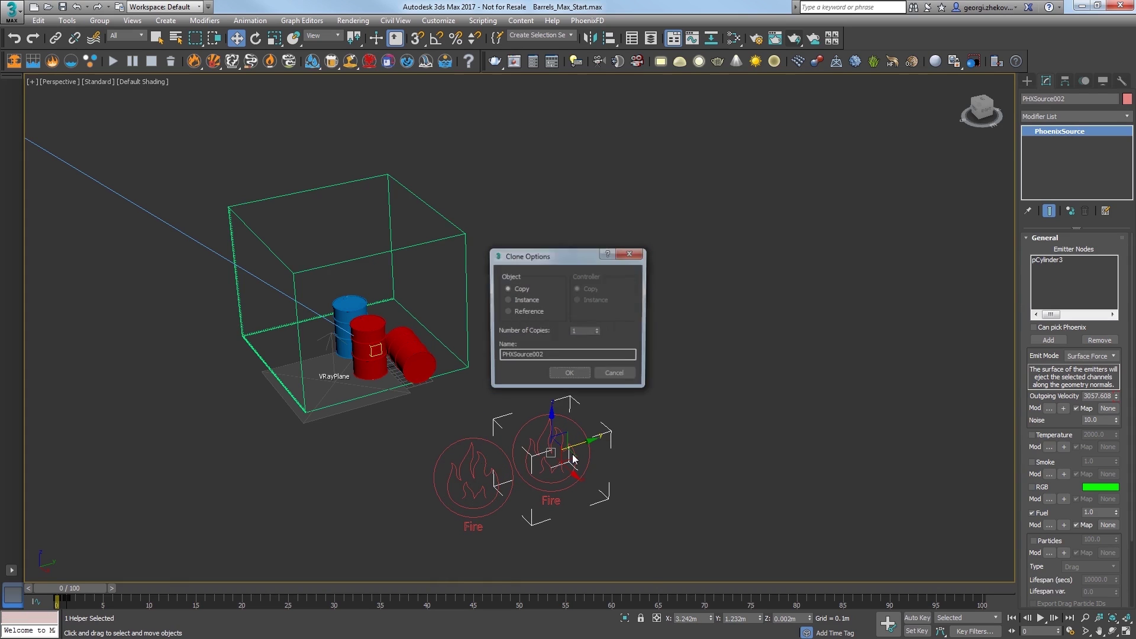
pyautogui.click(565, 375)
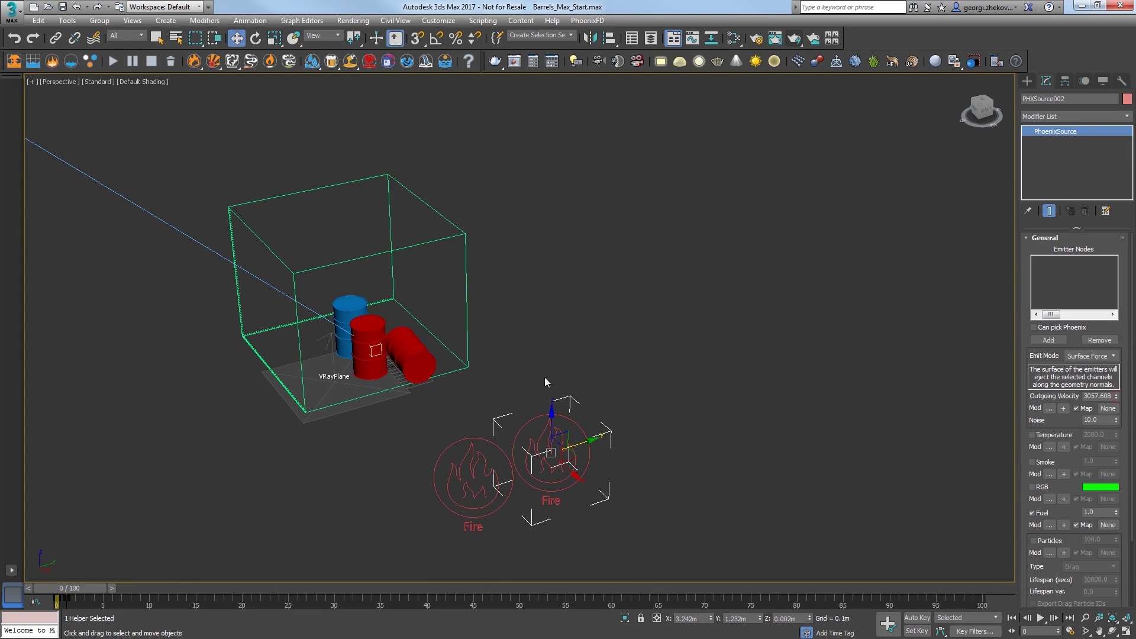
pyautogui.click(1041, 341)
pyautogui.click(449, 360)
# Select the Phoenix grid, run a test simulation, then stop it and return to frame 0
pyautogui.keyDown('alt'); pyautogui.moveTo(435, 403); pyautogui.dragTo(540, 398, button='middle'); pyautogui.keyUp('alt')
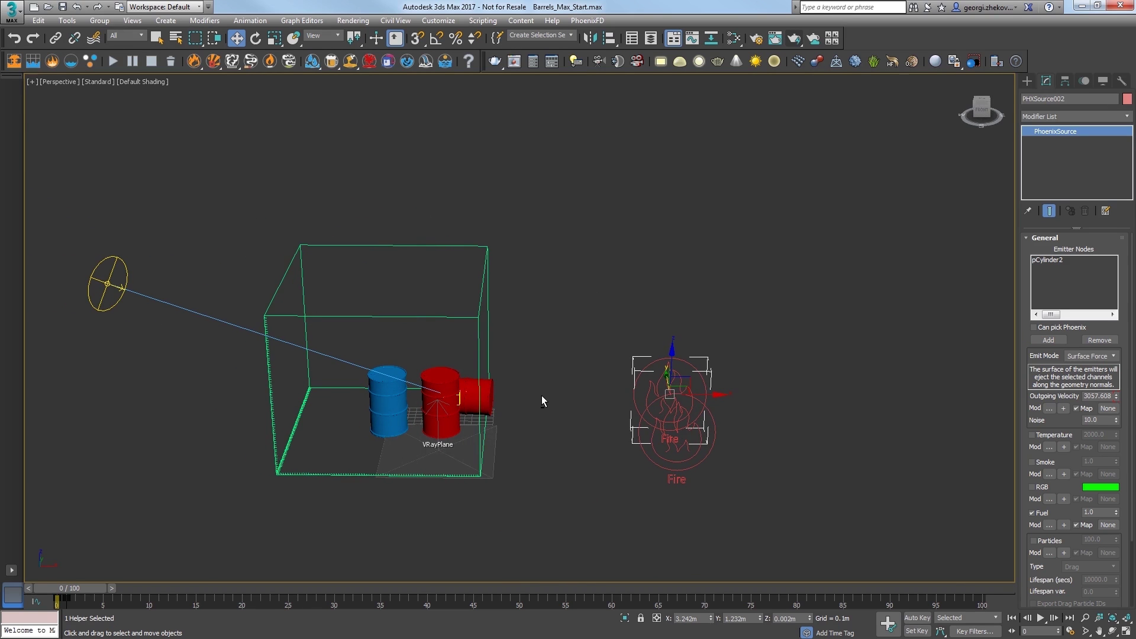
pyautogui.click(477, 329)
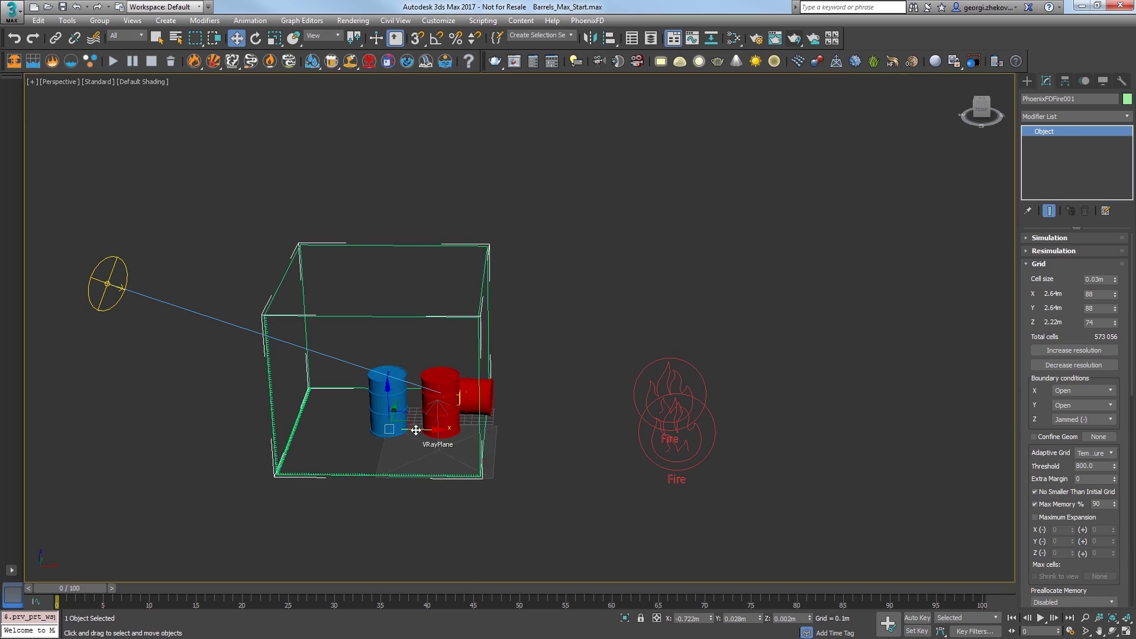
pyautogui.keyDown('alt'); pyautogui.moveTo(415, 430); pyautogui.dragTo(522, 474, button='middle'); pyautogui.keyUp('alt')
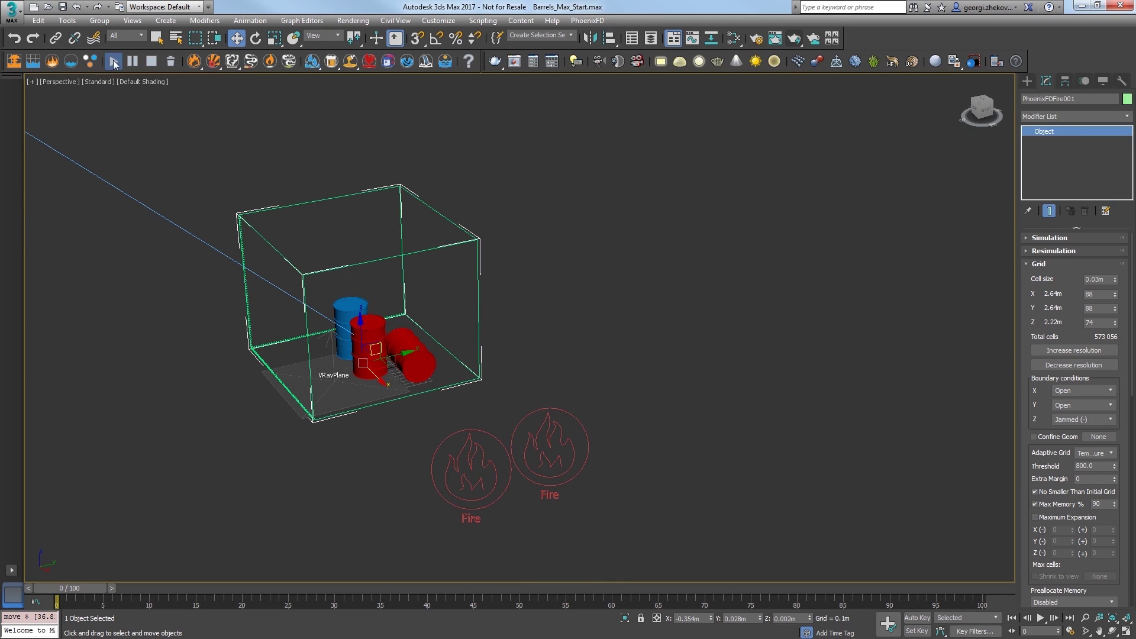
pyautogui.click(113, 61)
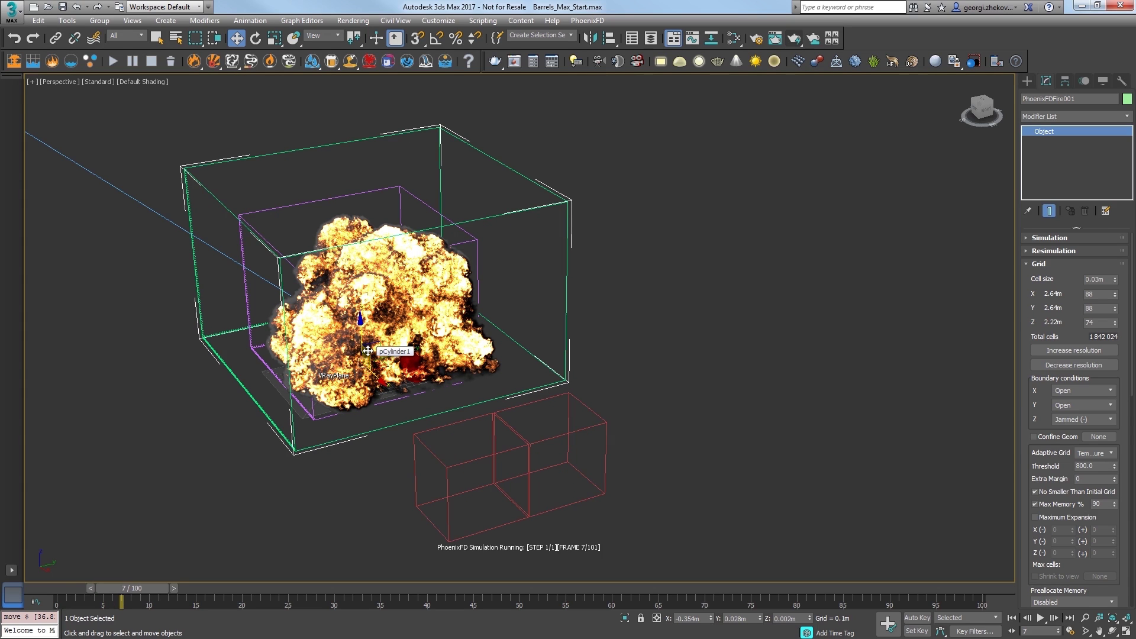
pyautogui.click(155, 63)
pyautogui.moveTo(136, 585); pyautogui.dragTo(74, 586)
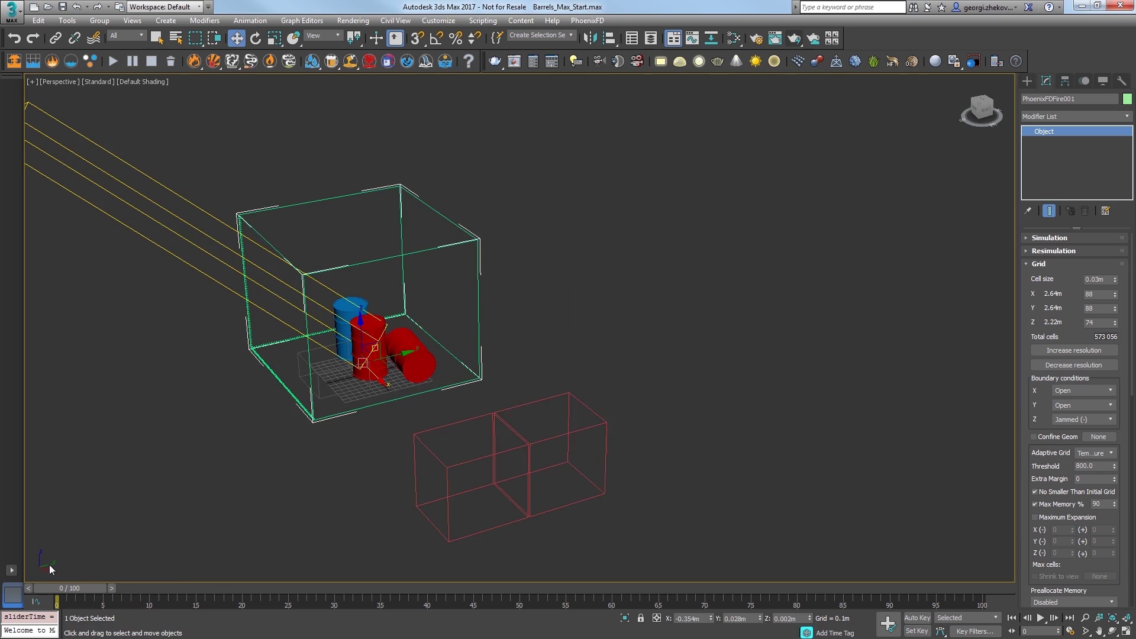
# Select PHXSource002 and move its key from frame 1 to frame 6
pyautogui.click(624, 553)
pyautogui.click(567, 478)
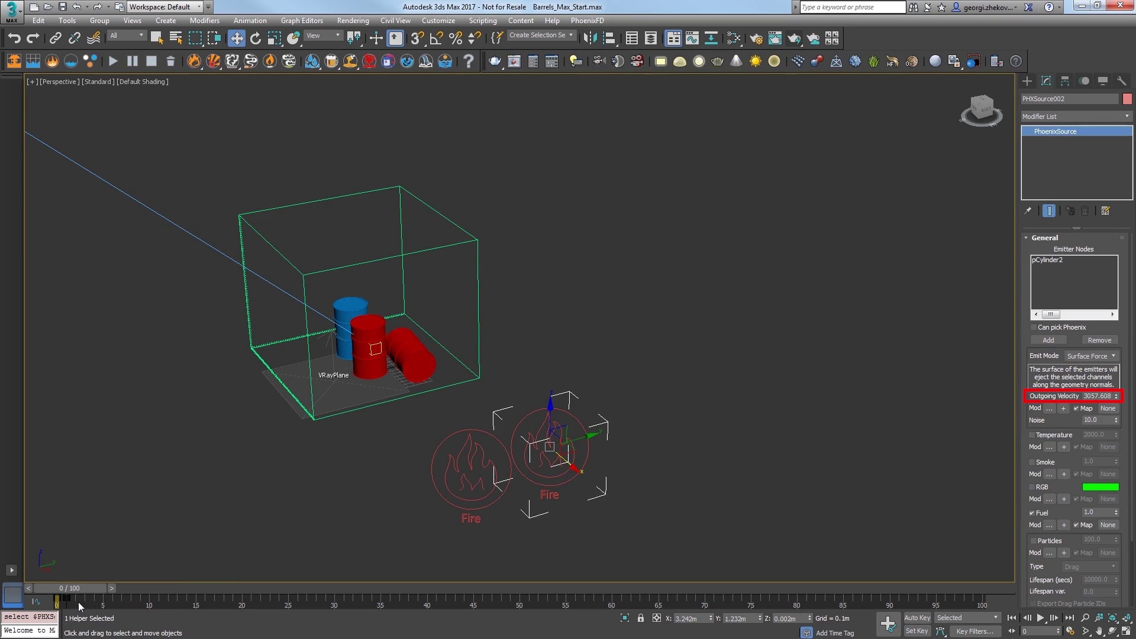
pyautogui.moveTo(53, 602); pyautogui.dragTo(123, 590)
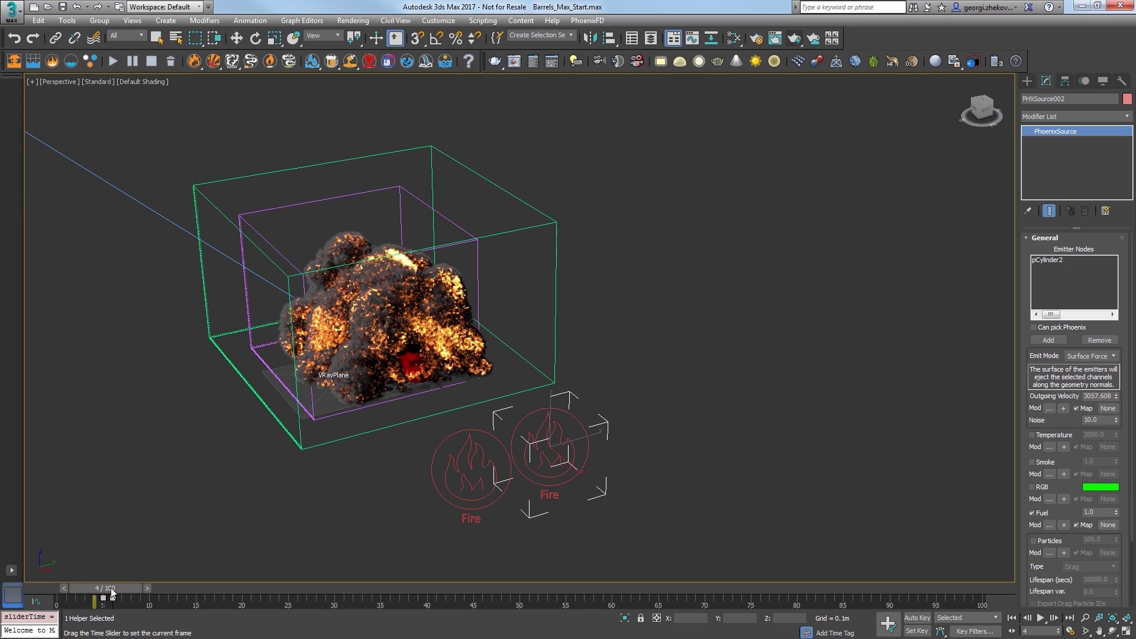
# Key Outgoing Velocity to 0.0 at frame 4 using Auto Key, then resimulate to frame 11
pyautogui.click(916, 618)
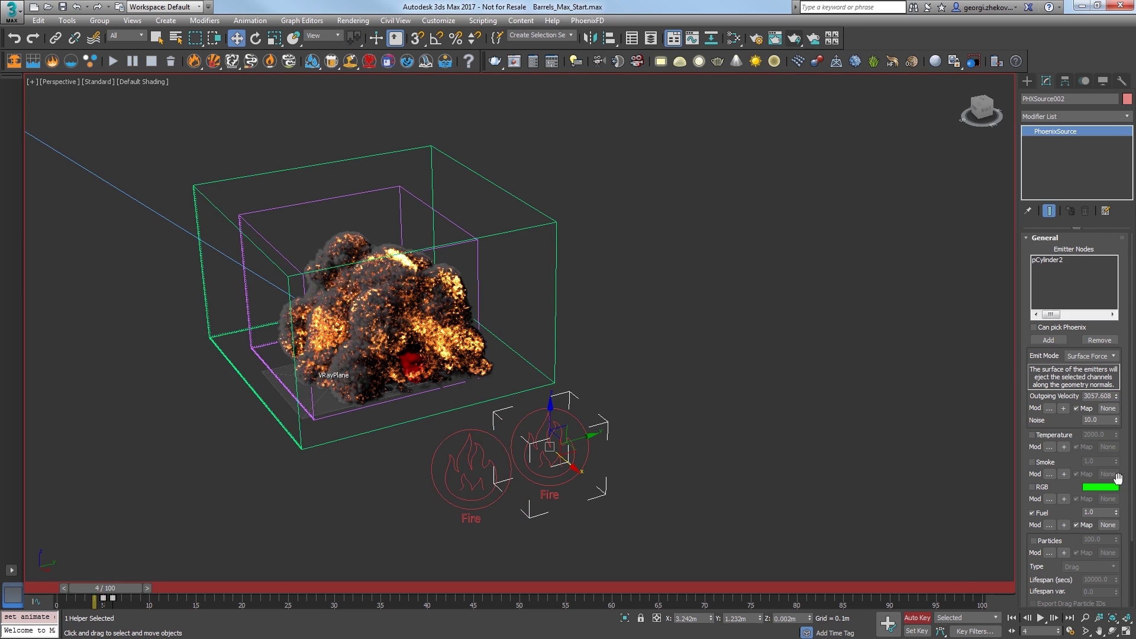
pyautogui.rightClick(1113, 397)
pyautogui.click(926, 618)
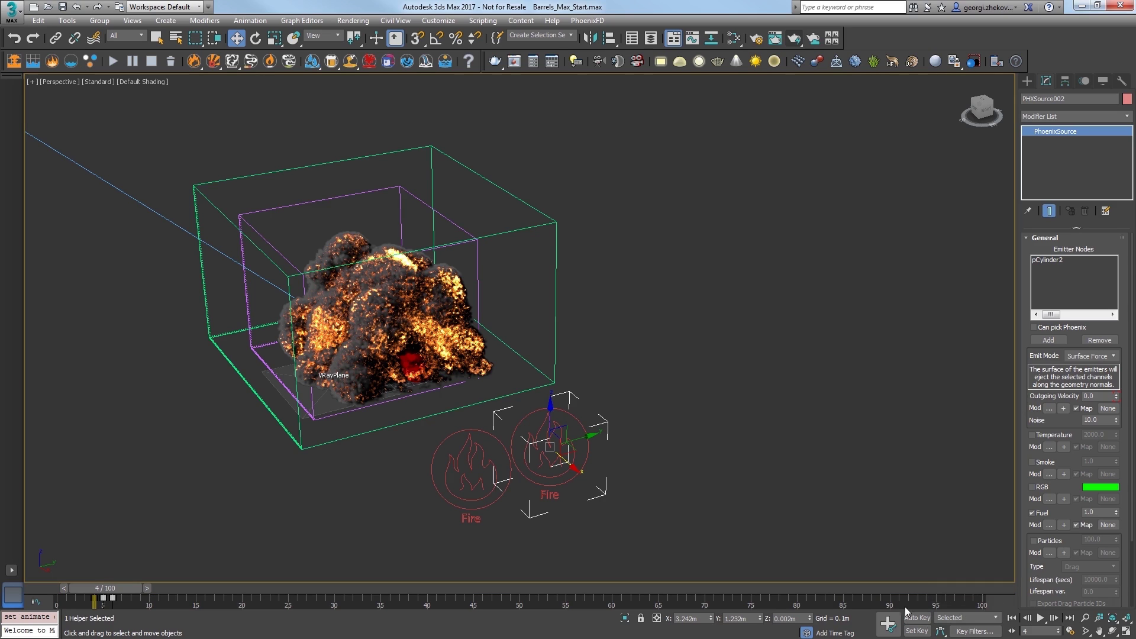
pyautogui.click(115, 63)
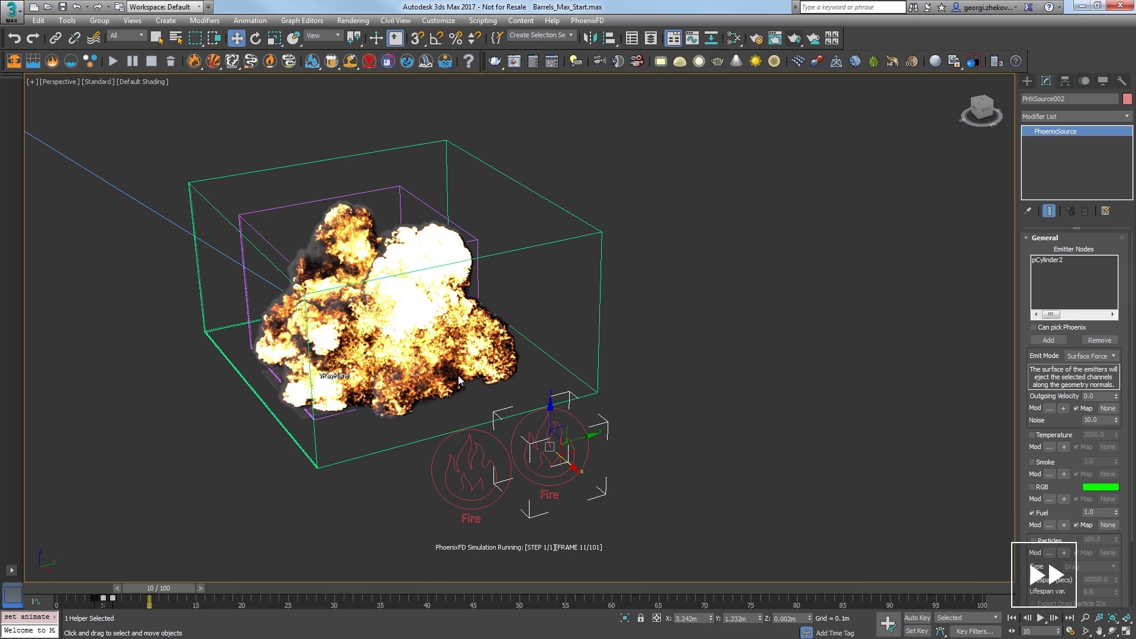
pyautogui.click(151, 62)
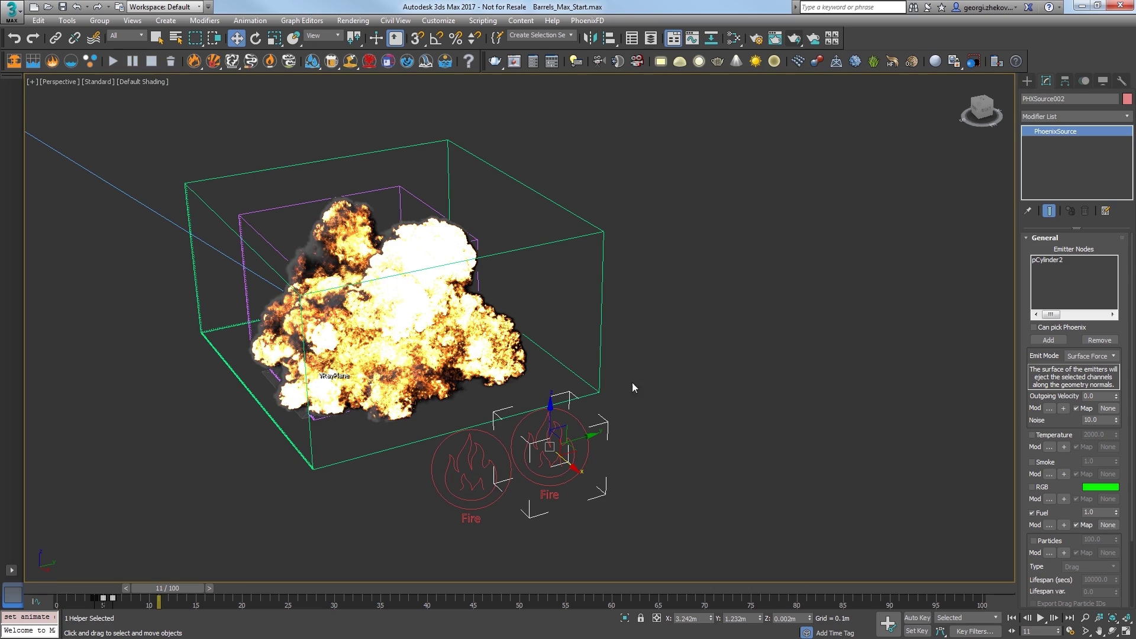
# Clone the Fire source as PHXSource003 with the upright red barrel pCylinder1 as emitter
pyautogui.keyDown('shift'); pyautogui.moveTo(583, 466); pyautogui.dragTo(655, 443); pyautogui.keyUp('shift')
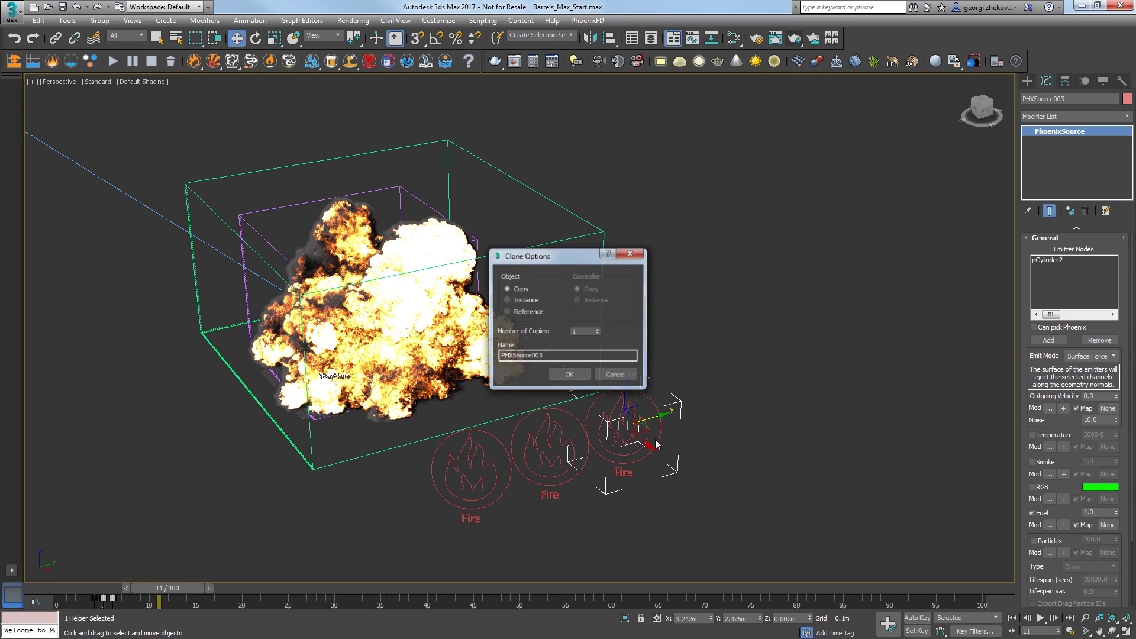
pyautogui.click(569, 376)
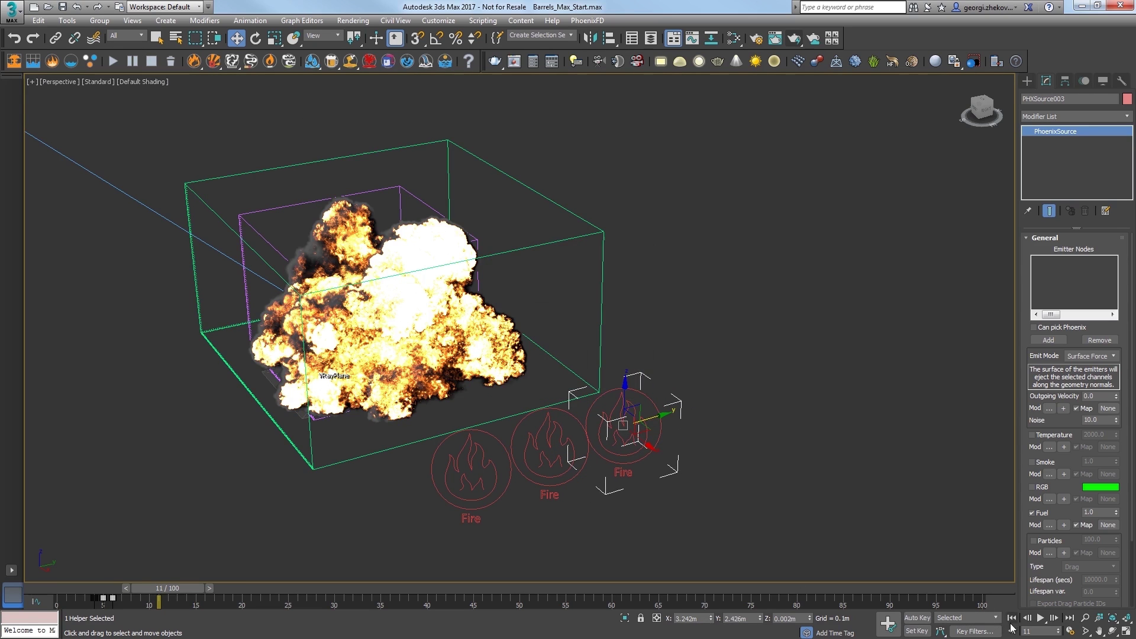
pyautogui.click(1011, 619)
pyautogui.click(1047, 340)
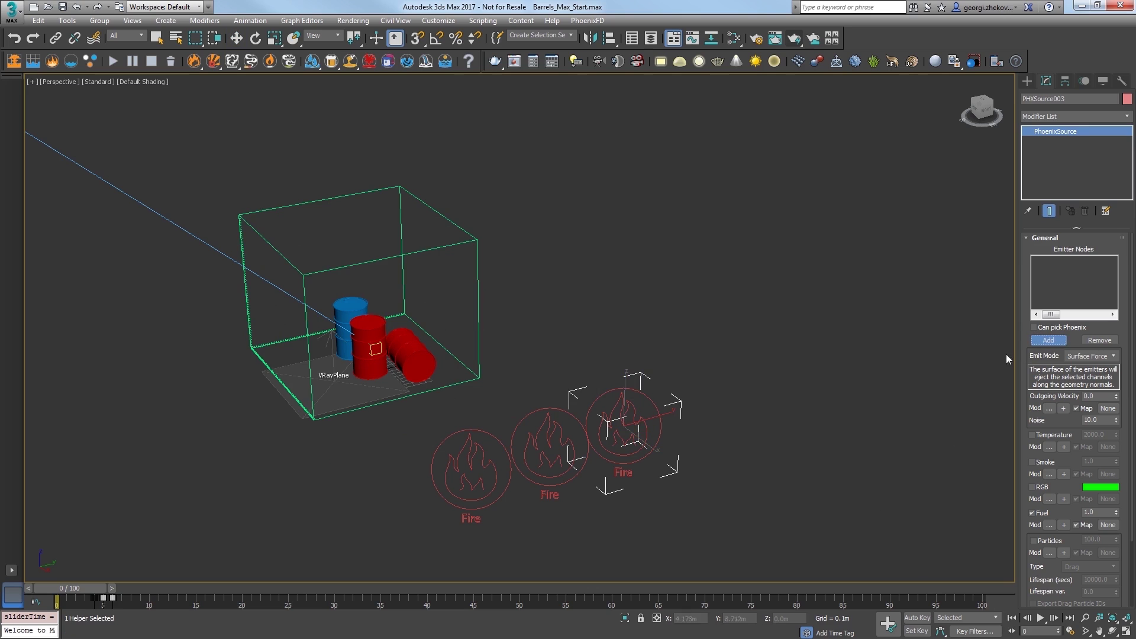
pyautogui.click(378, 324)
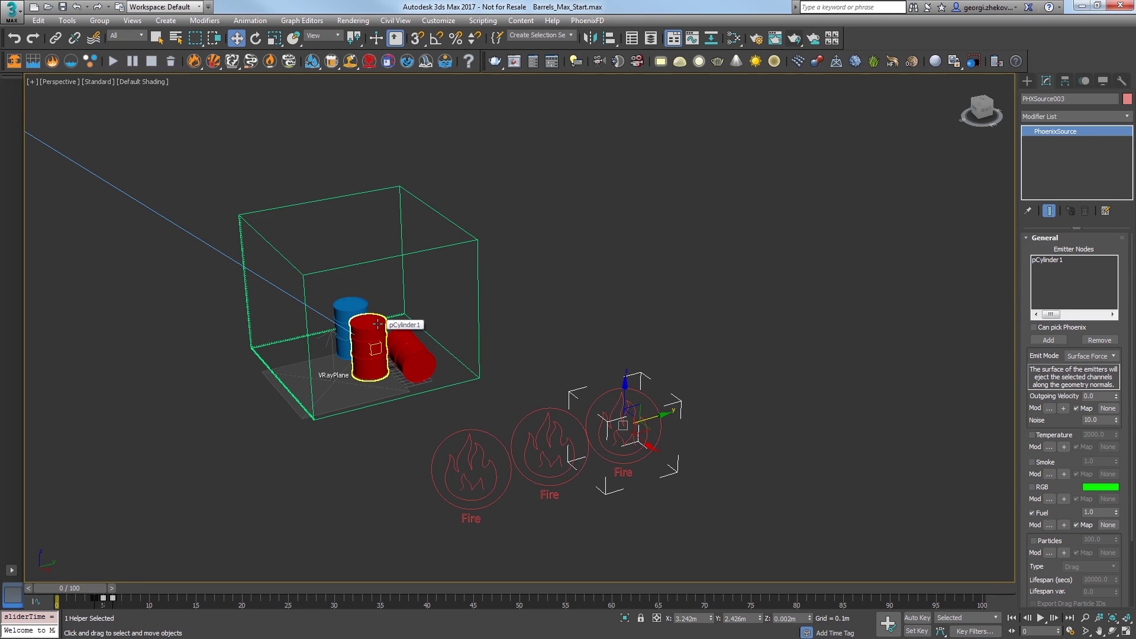
# Shift PHXSource003's keys later on the track bar, then select the grid and simulate all three sources
pyautogui.moveTo(74, 588); pyautogui.dragTo(168, 590)
pyautogui.press('w')
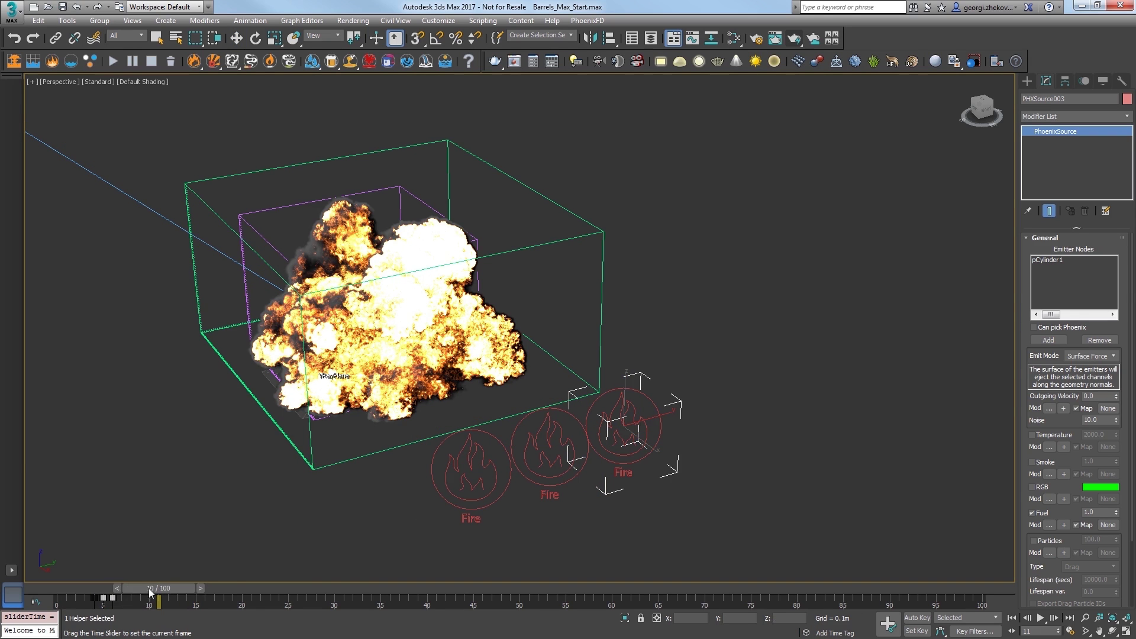
pyautogui.moveTo(150, 592); pyautogui.dragTo(438, 598)
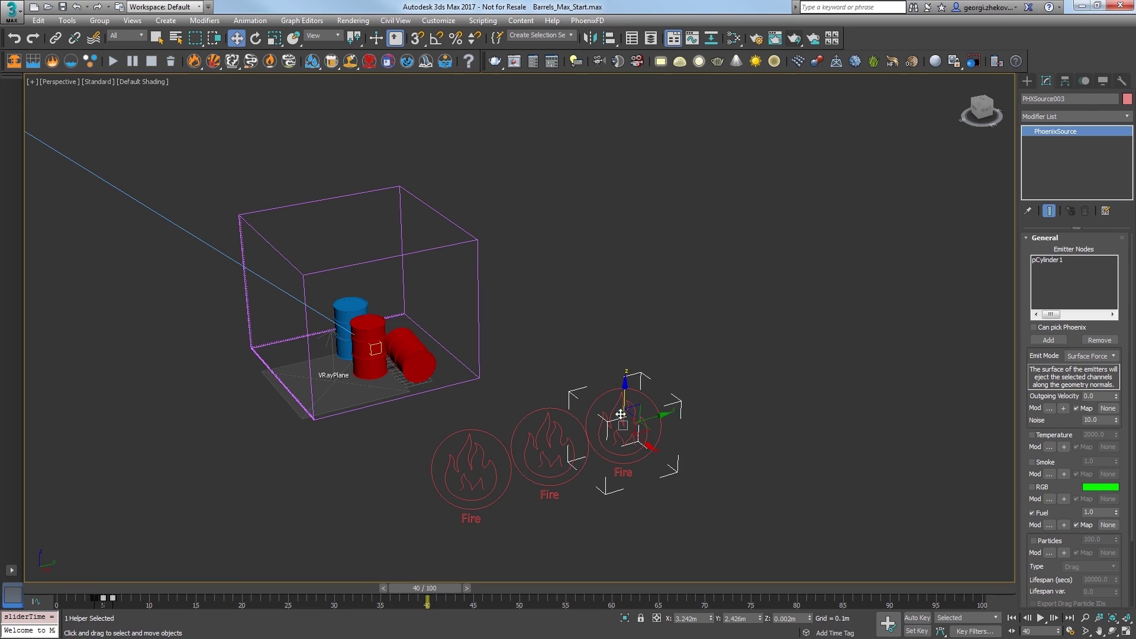
pyautogui.moveTo(106, 605); pyautogui.dragTo(120, 604)
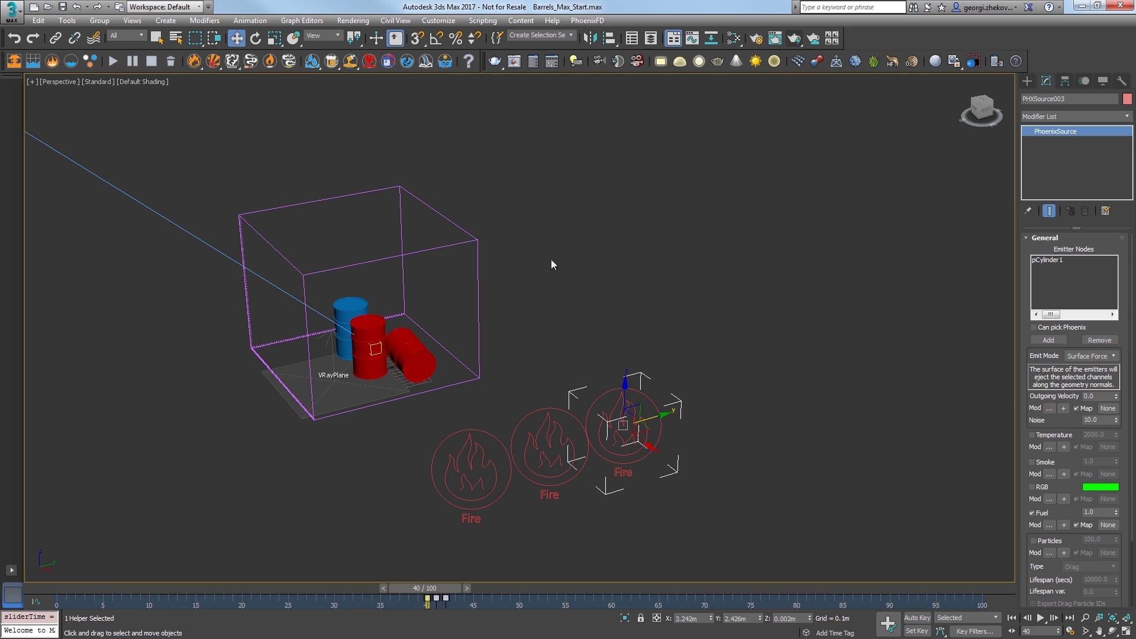
pyautogui.moveTo(532, 248); pyautogui.dragTo(432, 249)
pyautogui.moveTo(495, 325); pyautogui.dragTo(653, 350, button='middle')
pyautogui.click(119, 65)
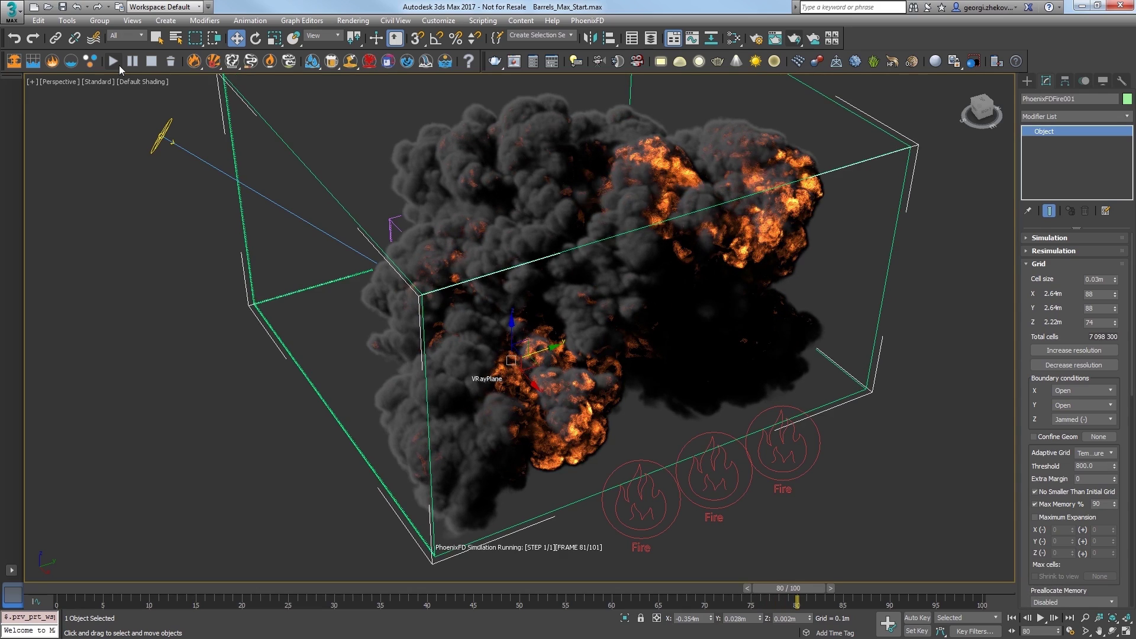
# Stop the simulation, move to frame 70, and start then cancel a V-Ray test render
pyautogui.click(152, 61)
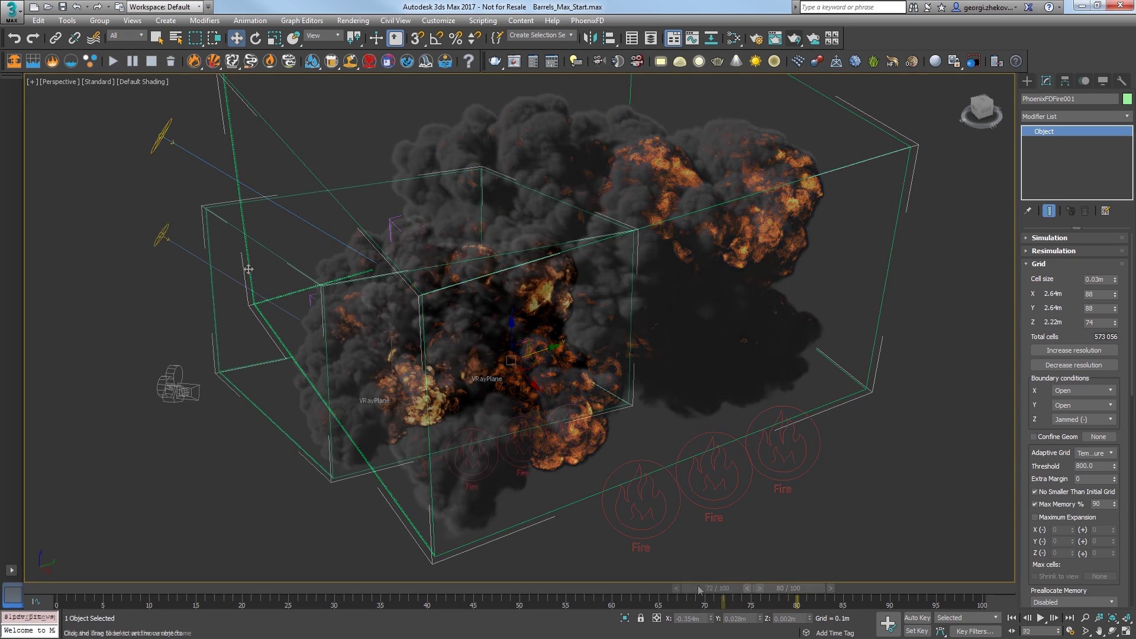
pyautogui.moveTo(796, 601); pyautogui.dragTo(704, 601)
pyautogui.scroll(-2, 434, 528)
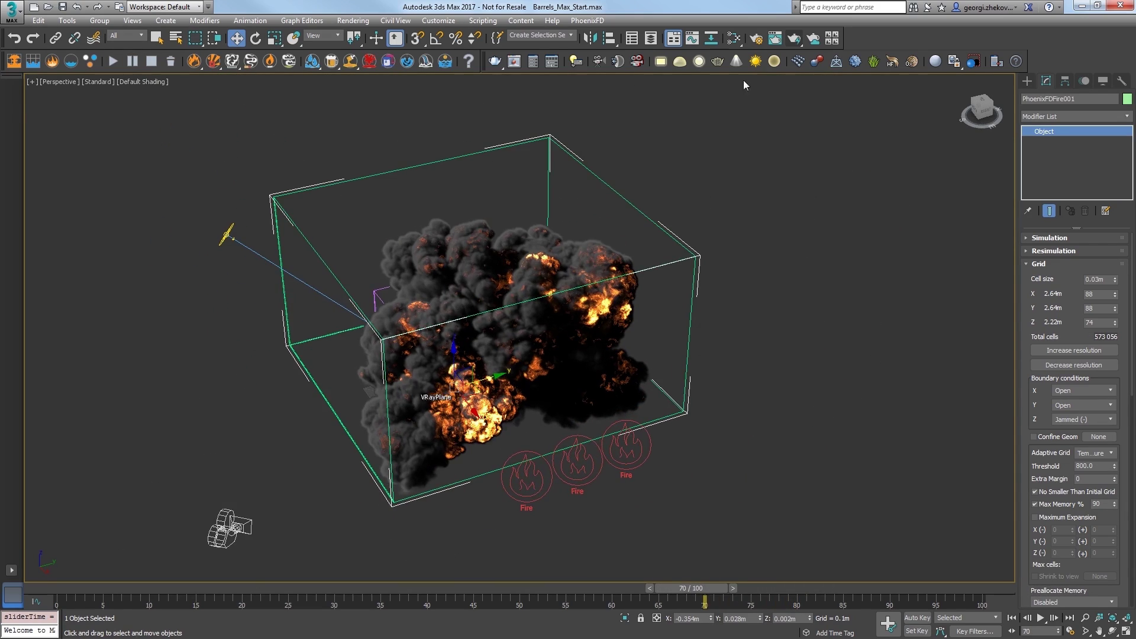
pyautogui.click(793, 38)
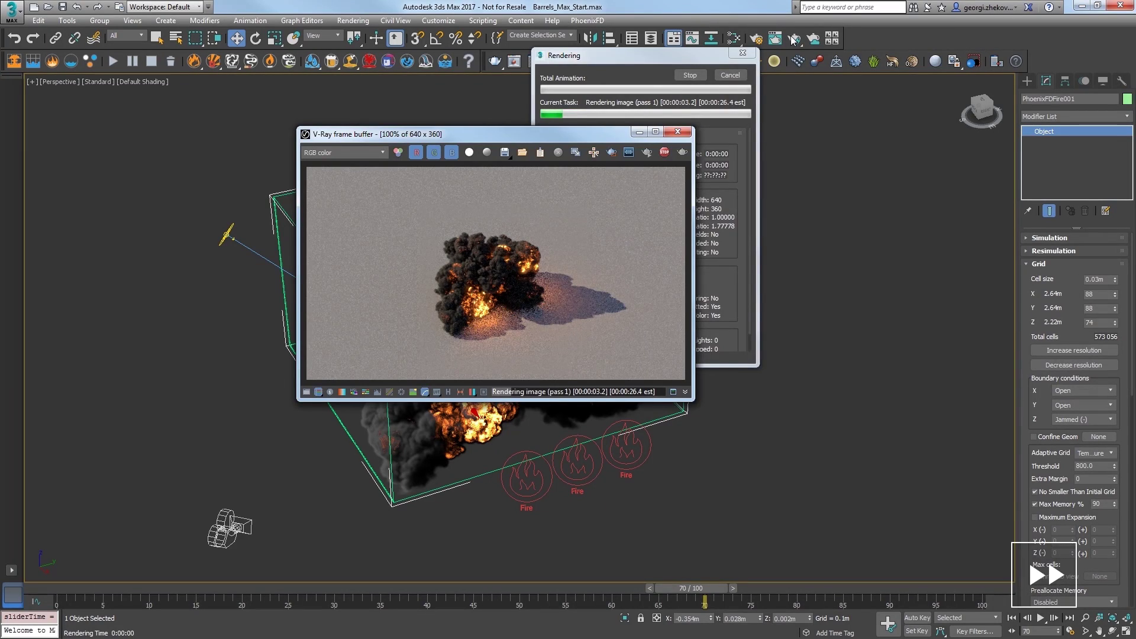
pyautogui.click(665, 152)
# Select the Phoenix grid, set Cell size to 0.015m, and restart the simulation
pyautogui.moveTo(634, 219); pyautogui.dragTo(634, 219)
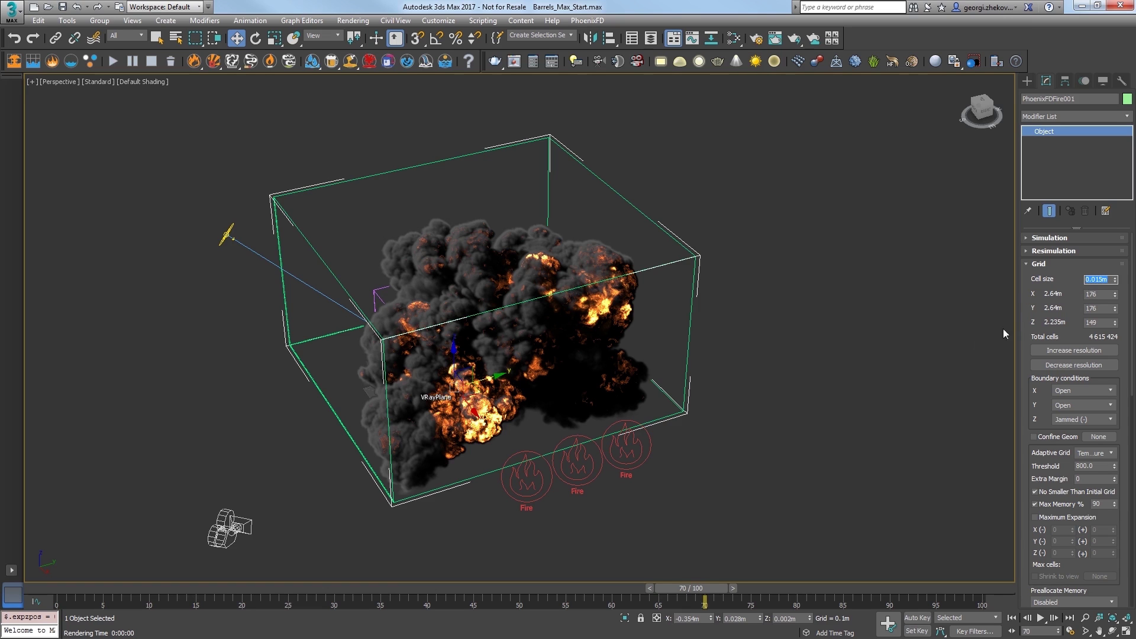
pyautogui.keyDown('alt'); pyautogui.moveTo(818, 421); pyautogui.dragTo(772, 443, button='middle'); pyautogui.keyUp('alt')
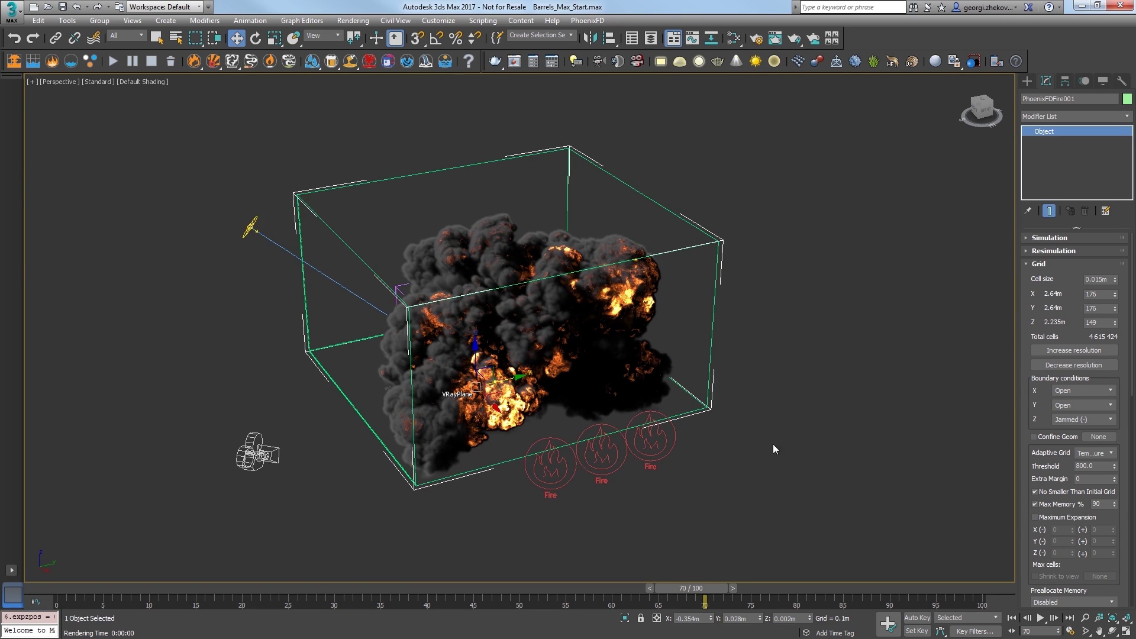
pyautogui.click(112, 62)
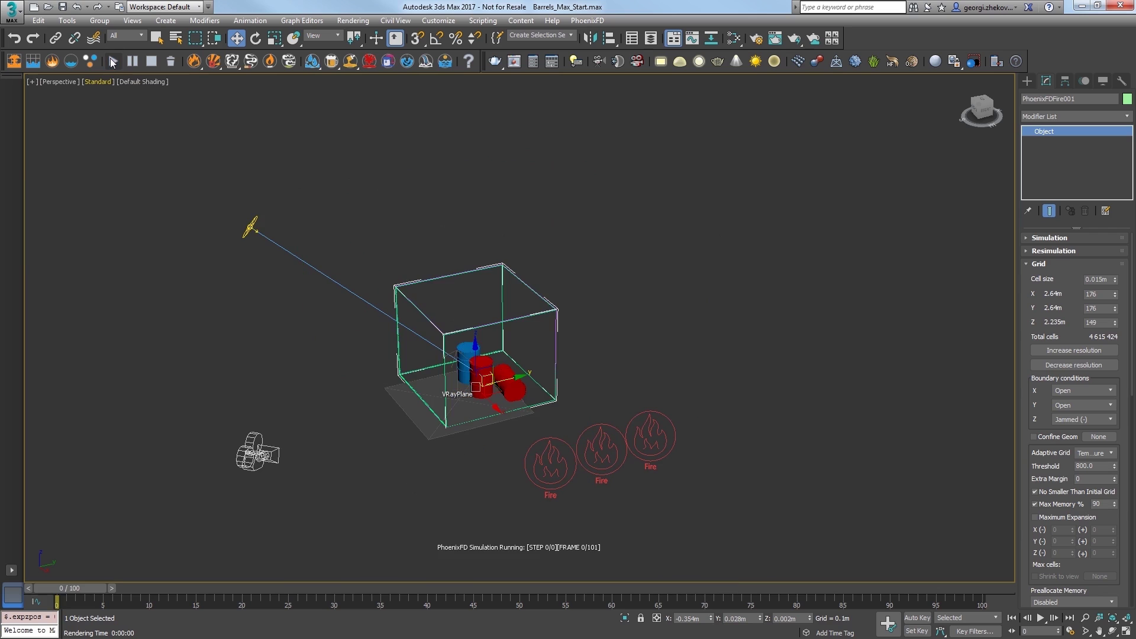